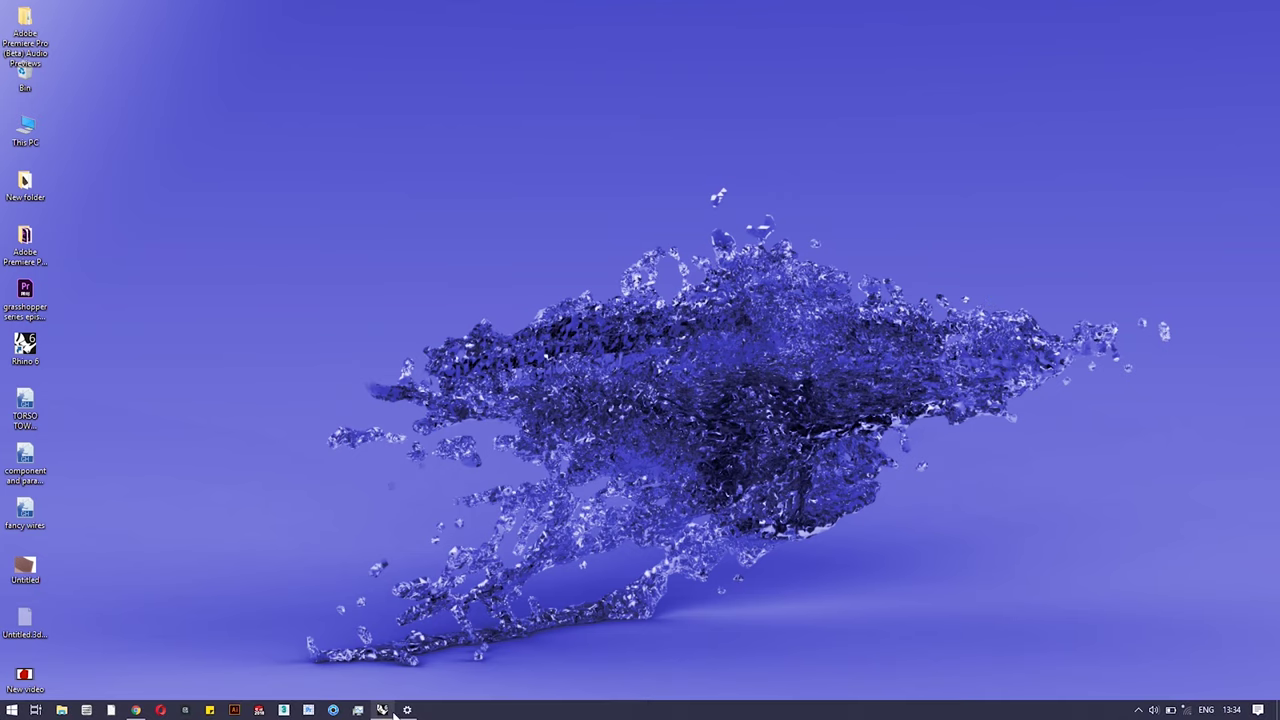
# Switch to the Rhino and Grasshopper windows and look through the Surface category's Util components
pyautogui.click(395, 712)
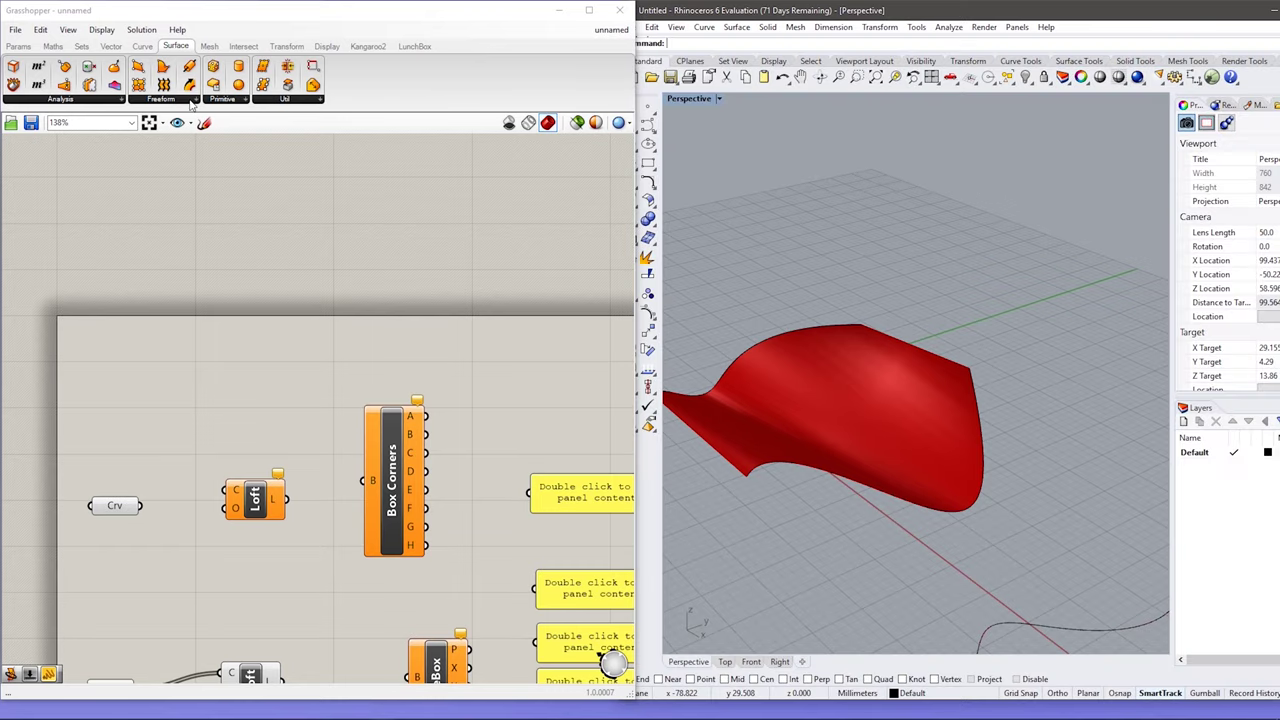
pyautogui.click(191, 103)
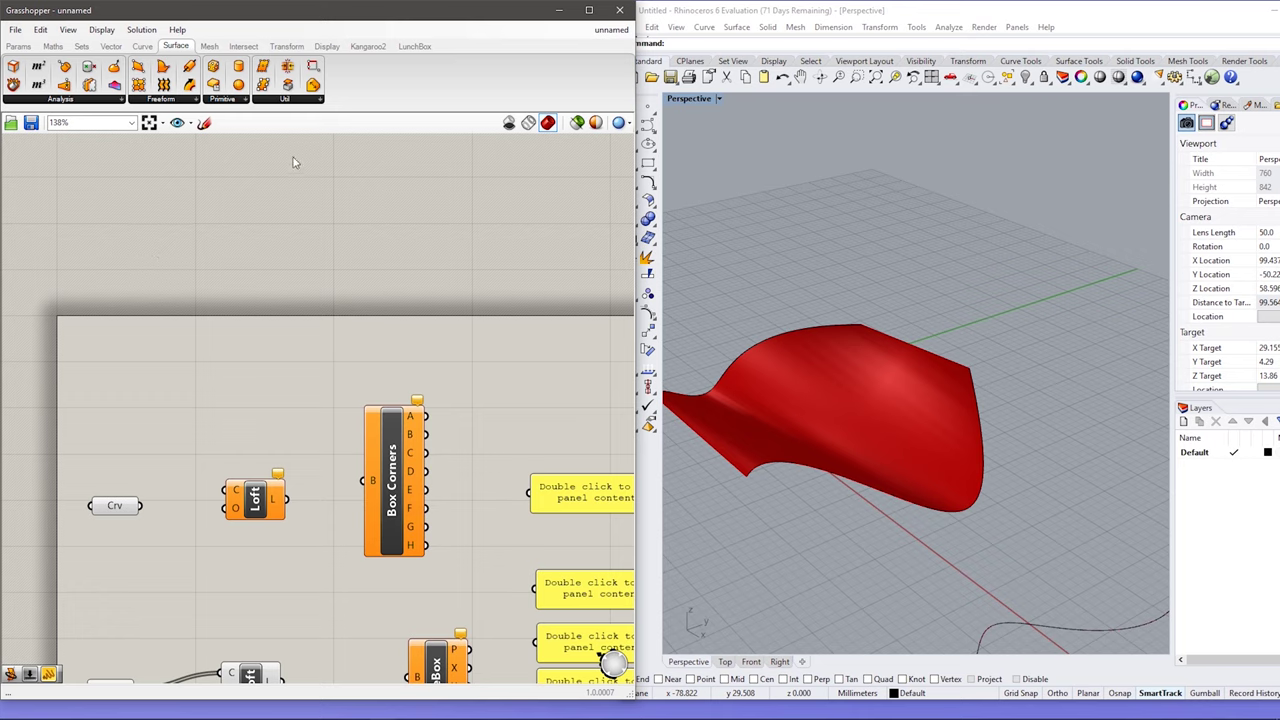
pyautogui.click(292, 100)
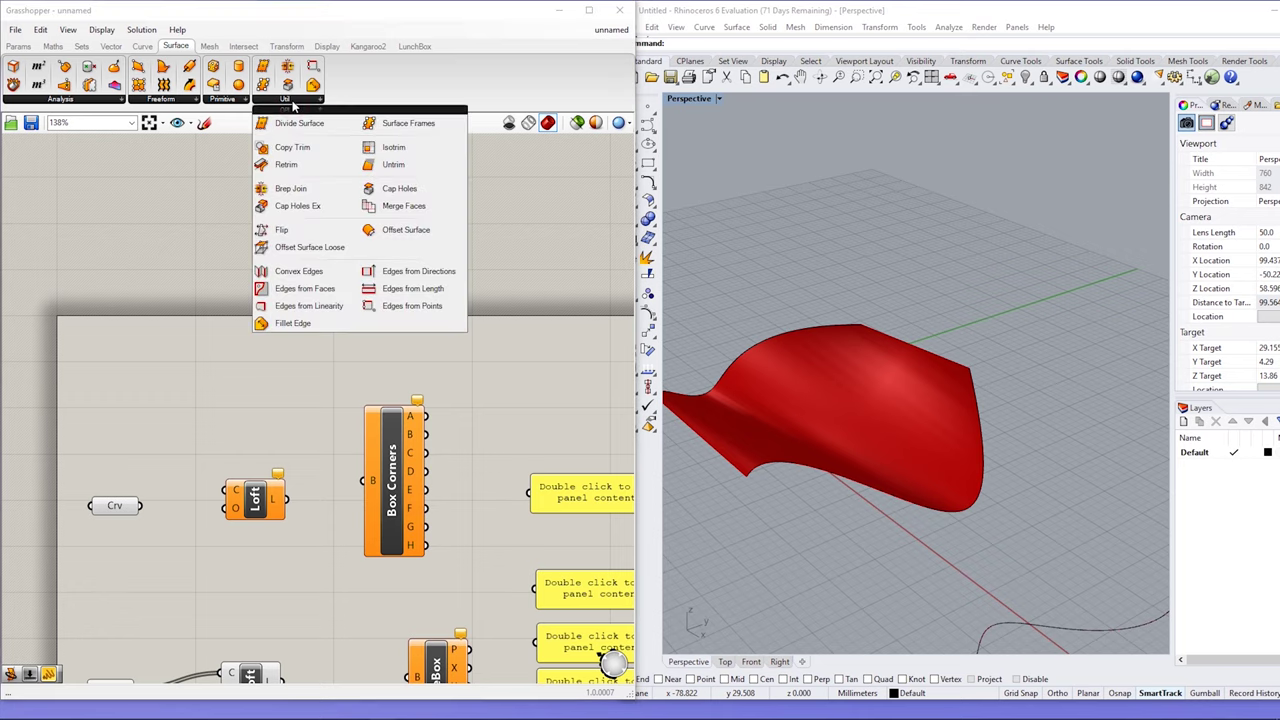
pyautogui.click(70, 97)
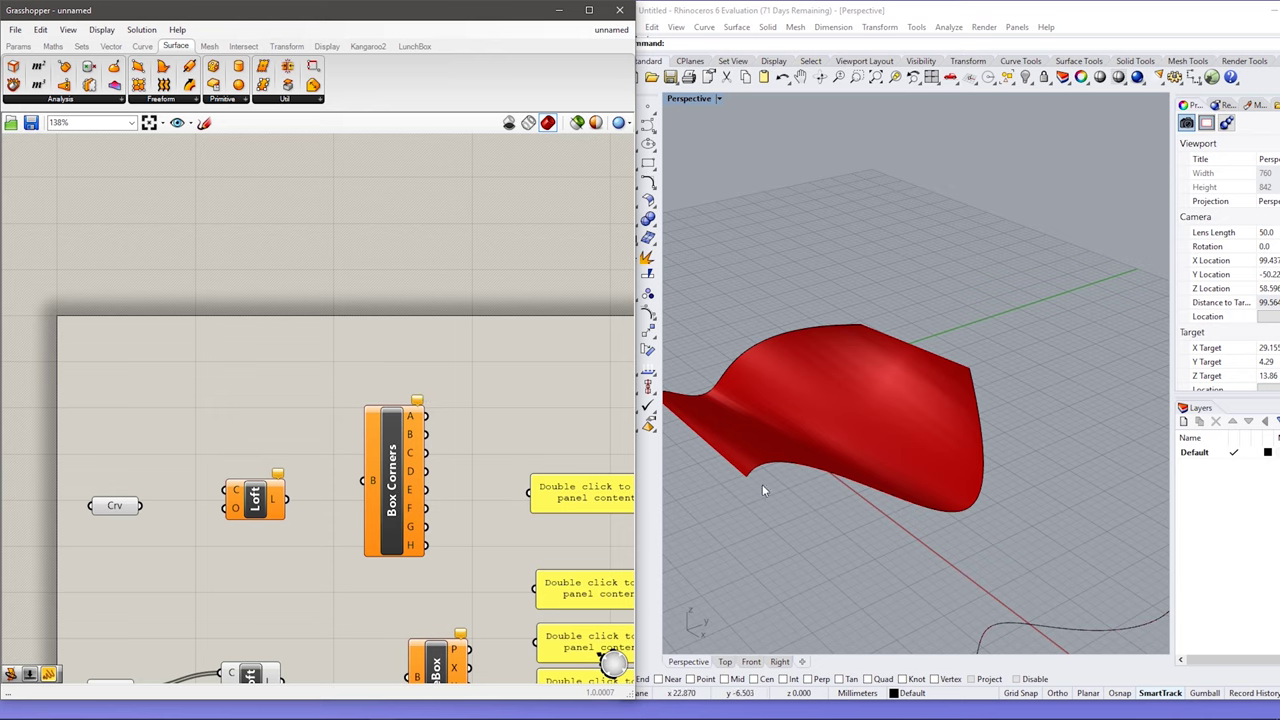
# Connect the topmost curve parameter to the C input of the Loft component beside it
pyautogui.scroll(-2, 222, 503)
pyautogui.scroll(2, 222, 503)
pyautogui.scroll(-3, 287, 522)
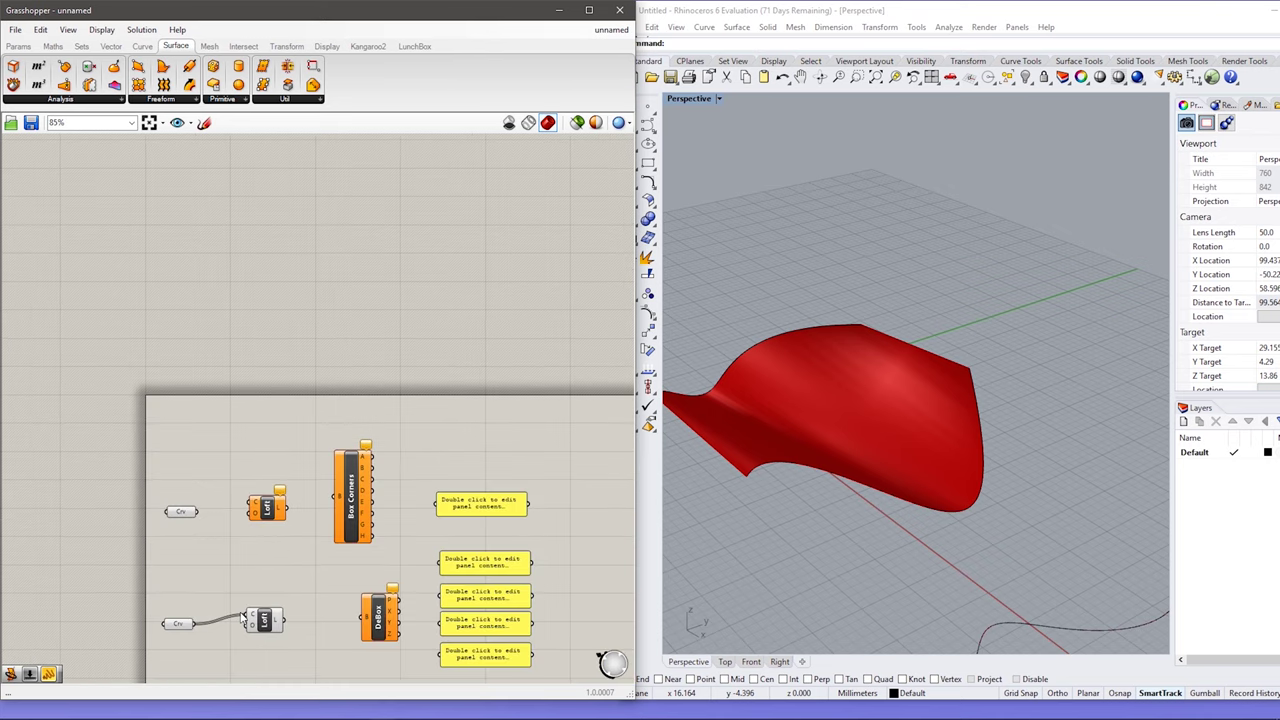
pyautogui.scroll(3, 244, 627)
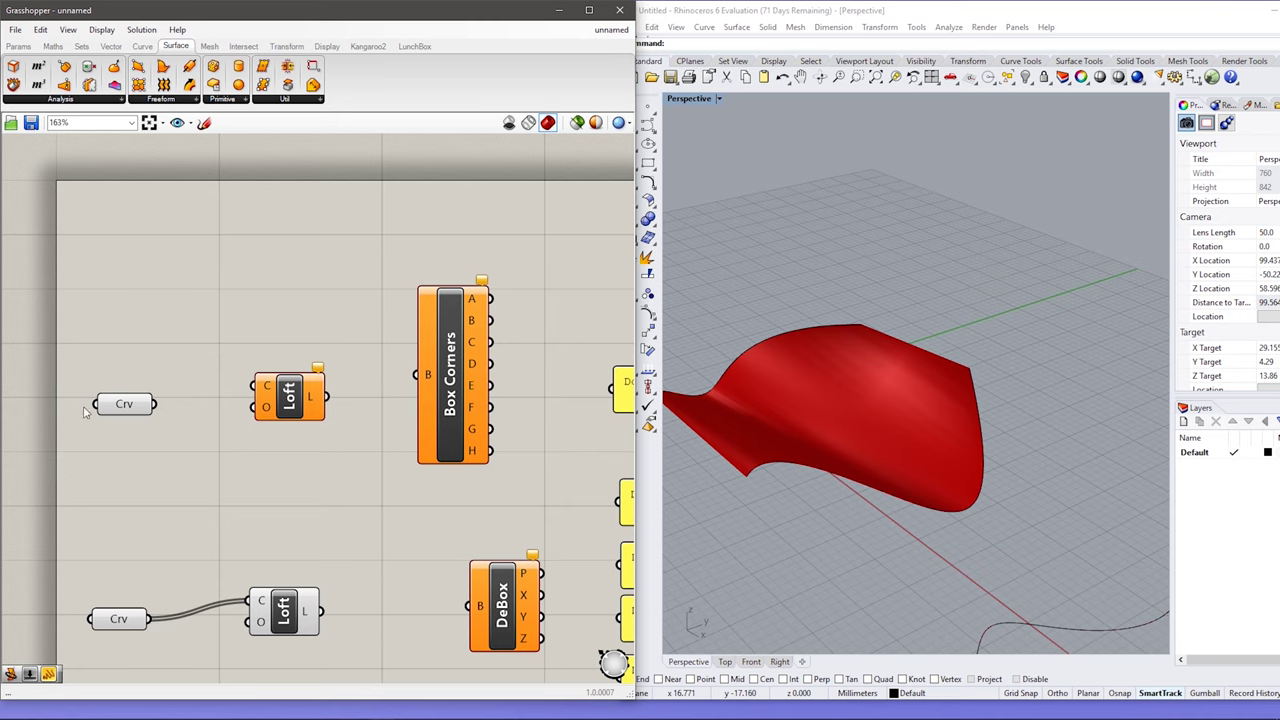
pyautogui.click(130, 405)
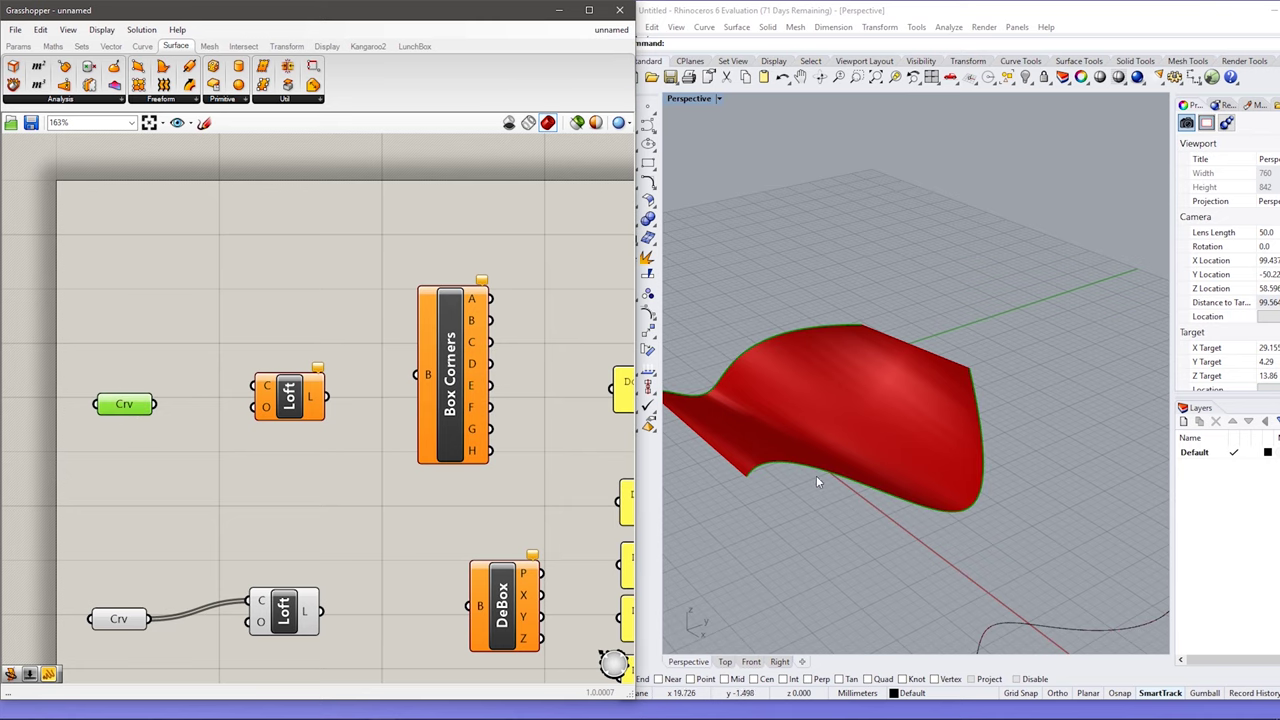
pyautogui.moveTo(836, 511); pyautogui.dragTo(755, 468, button='right')
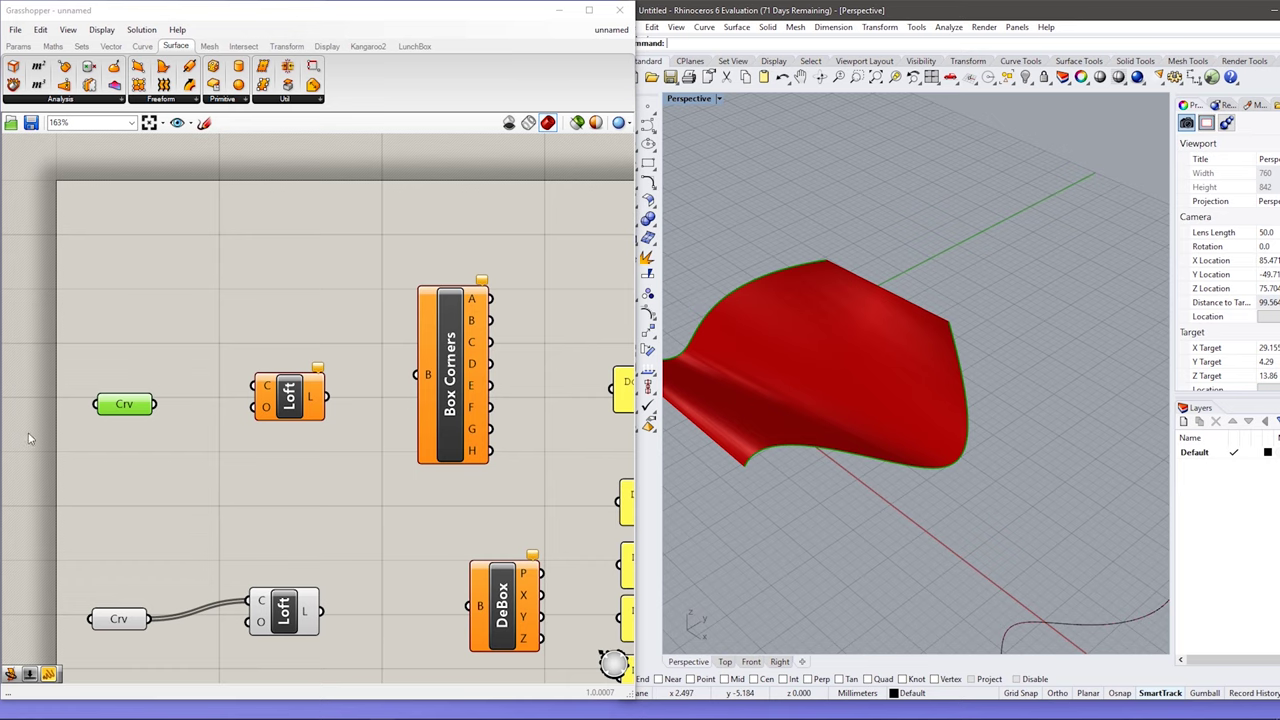
pyautogui.moveTo(157, 404); pyautogui.dragTo(253, 392)
# Feed the topmost Loft output L into the B input of the Box Corners component
pyautogui.scroll(-3, 497, 470)
pyautogui.scroll(1, 509, 431)
pyautogui.moveTo(521, 358); pyautogui.dragTo(394, 395, button='right')
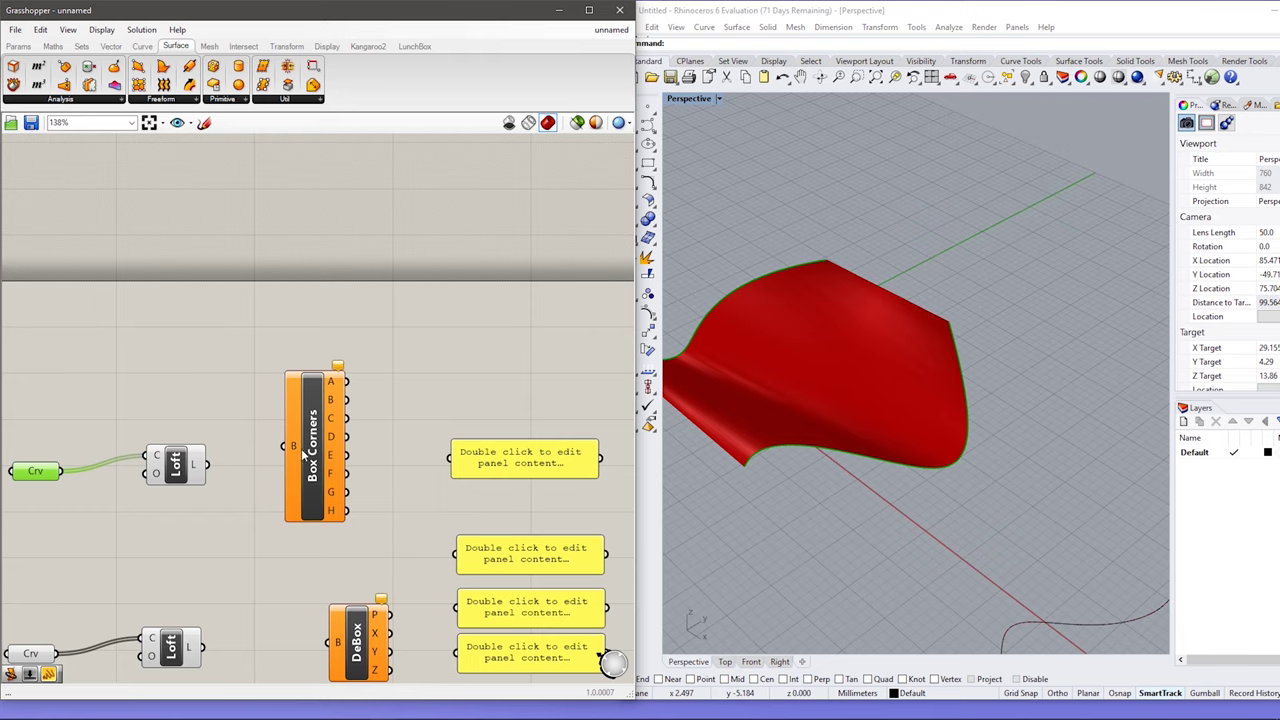
pyautogui.moveTo(207, 463); pyautogui.dragTo(285, 446)
# Feed Box Corners outputs B, C and F in turn into the topmost panel, ending with F, and disable the component's preview
pyautogui.scroll(-2, 740, 400)
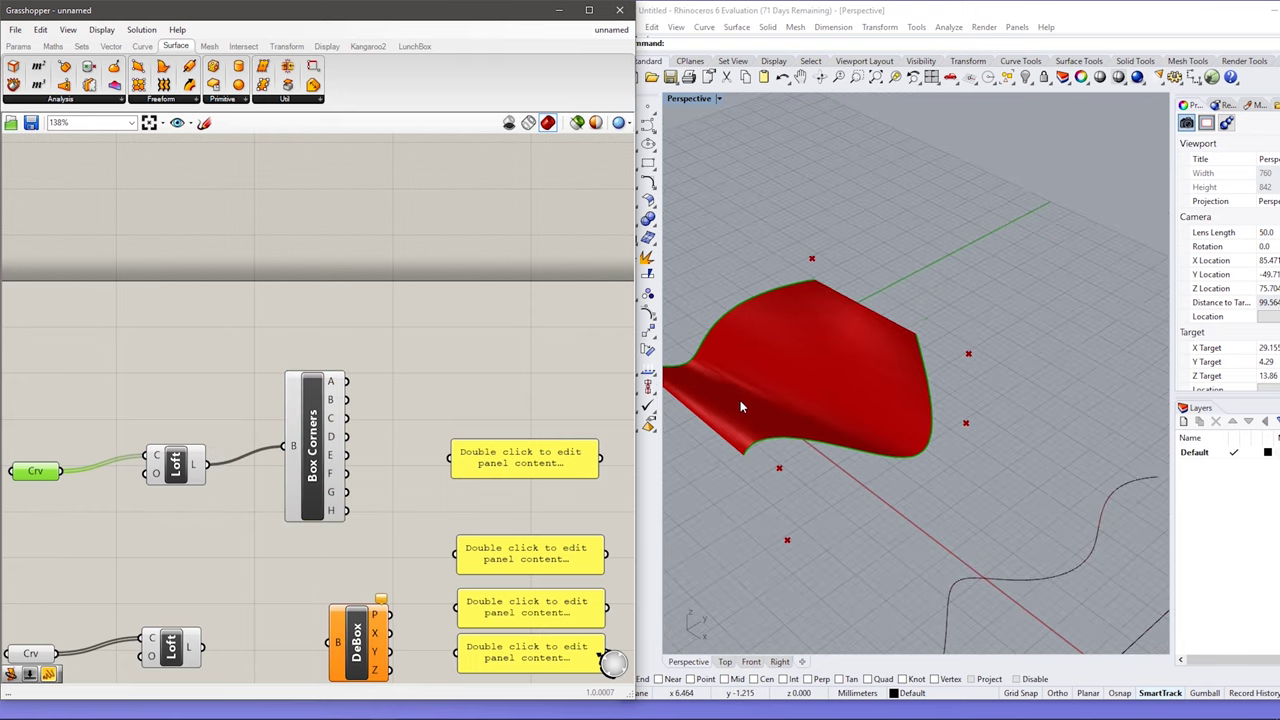
pyautogui.moveTo(760, 440); pyautogui.dragTo(773, 424, button='right')
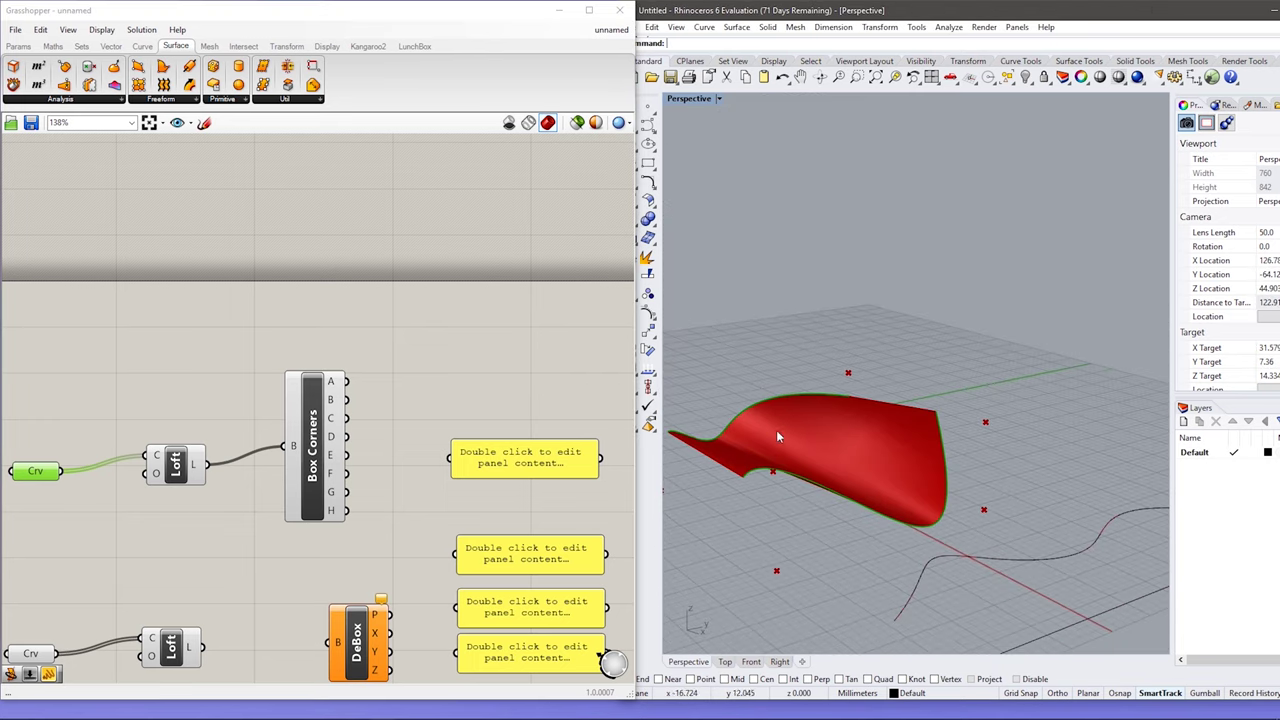
pyautogui.moveTo(792, 344); pyautogui.dragTo(789, 376, button='right')
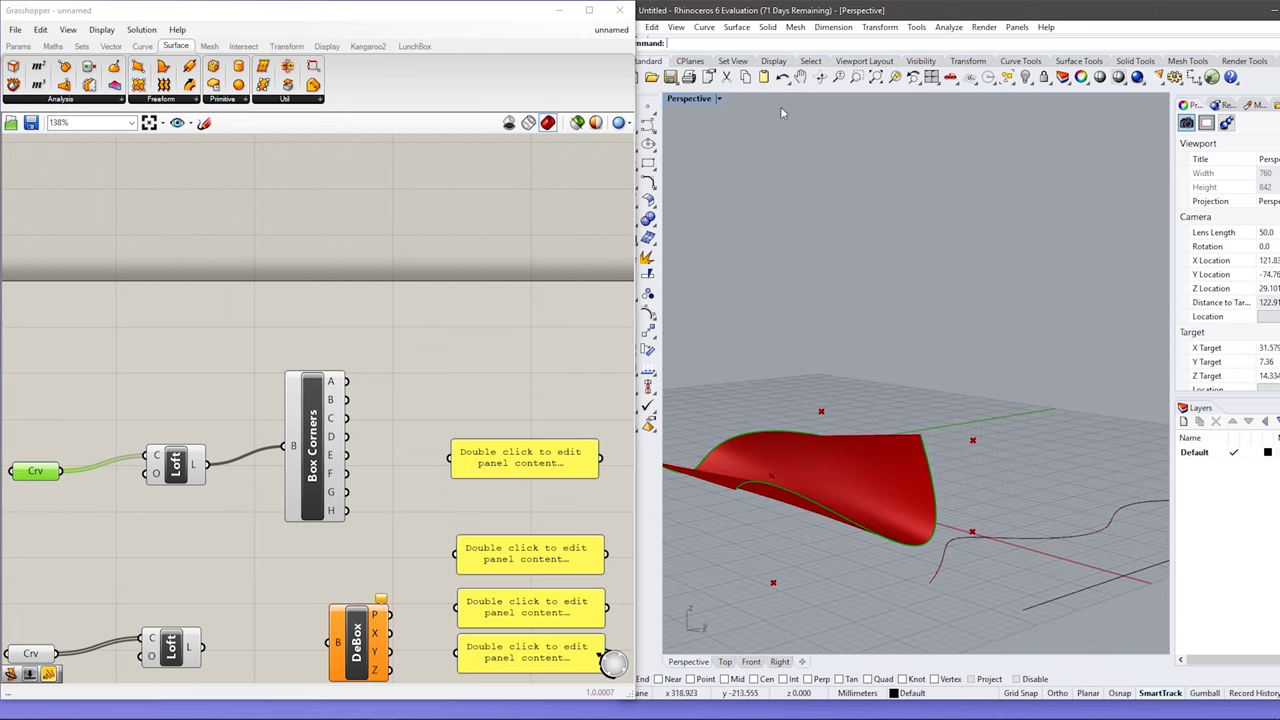
pyautogui.click(800, 78)
pyautogui.moveTo(814, 280); pyautogui.dragTo(892, 237)
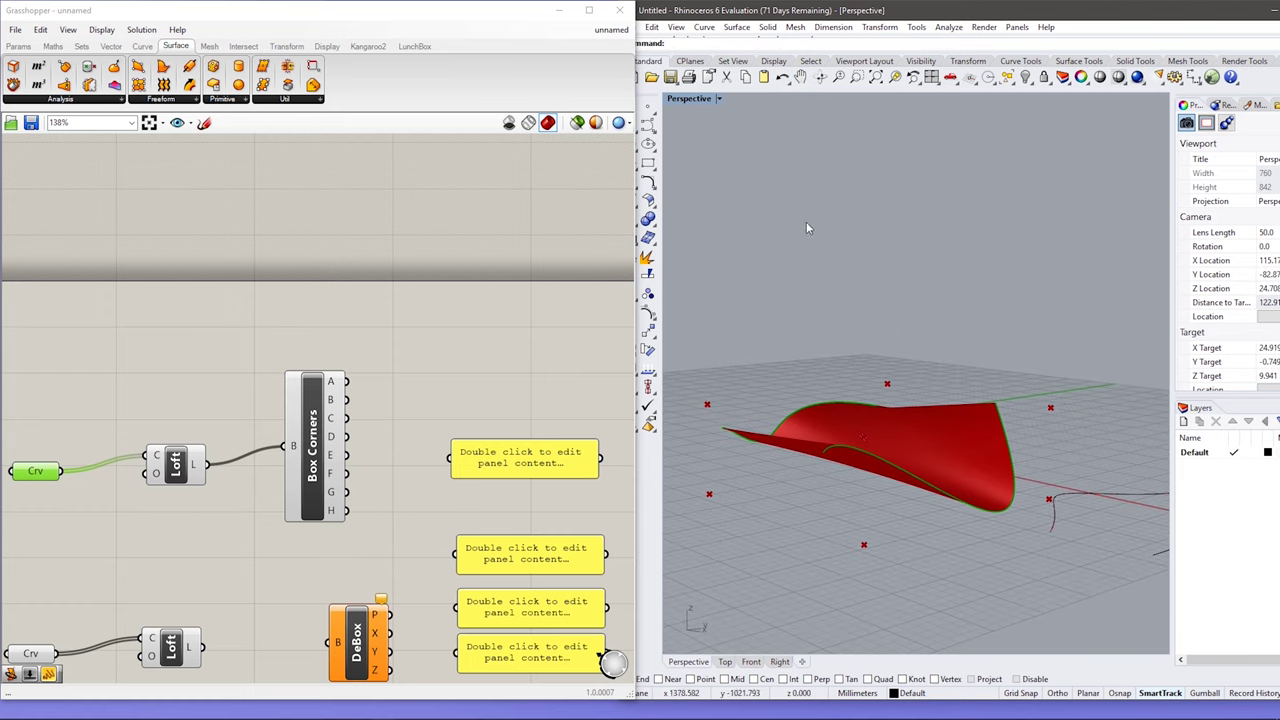
pyautogui.moveTo(864, 358); pyautogui.dragTo(709, 347, button='right')
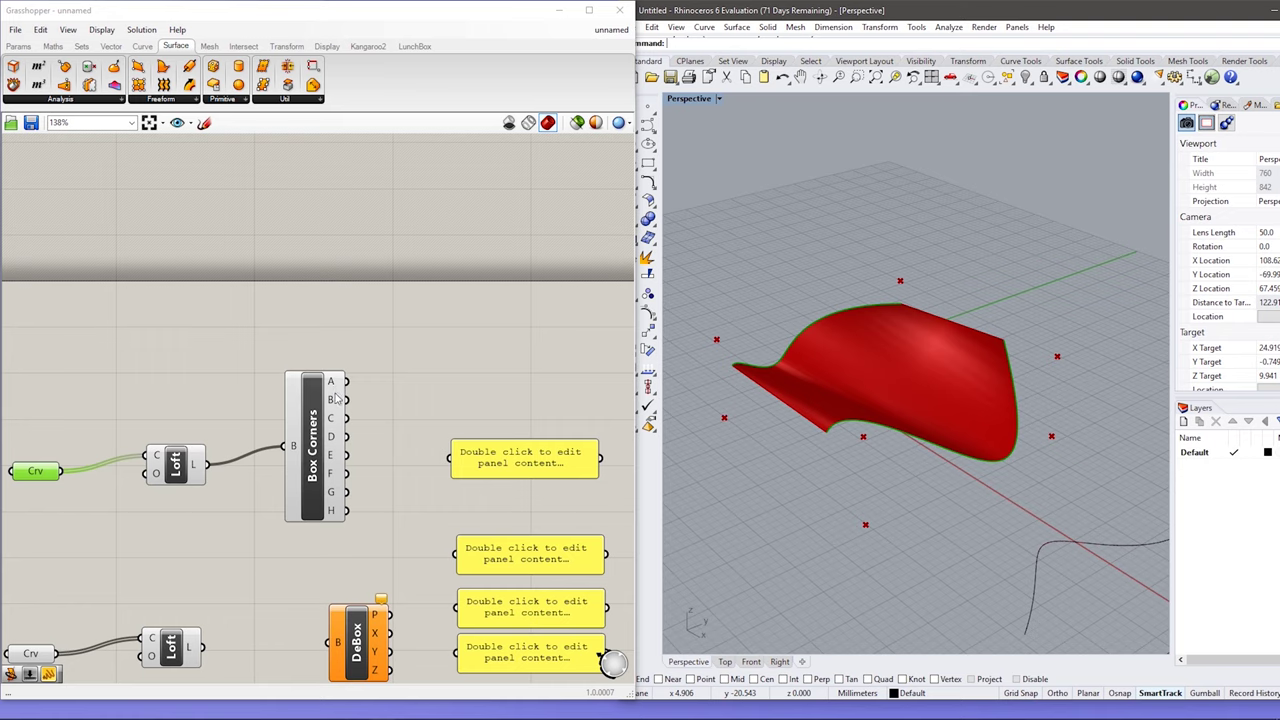
pyautogui.moveTo(345, 400); pyautogui.dragTo(449, 459)
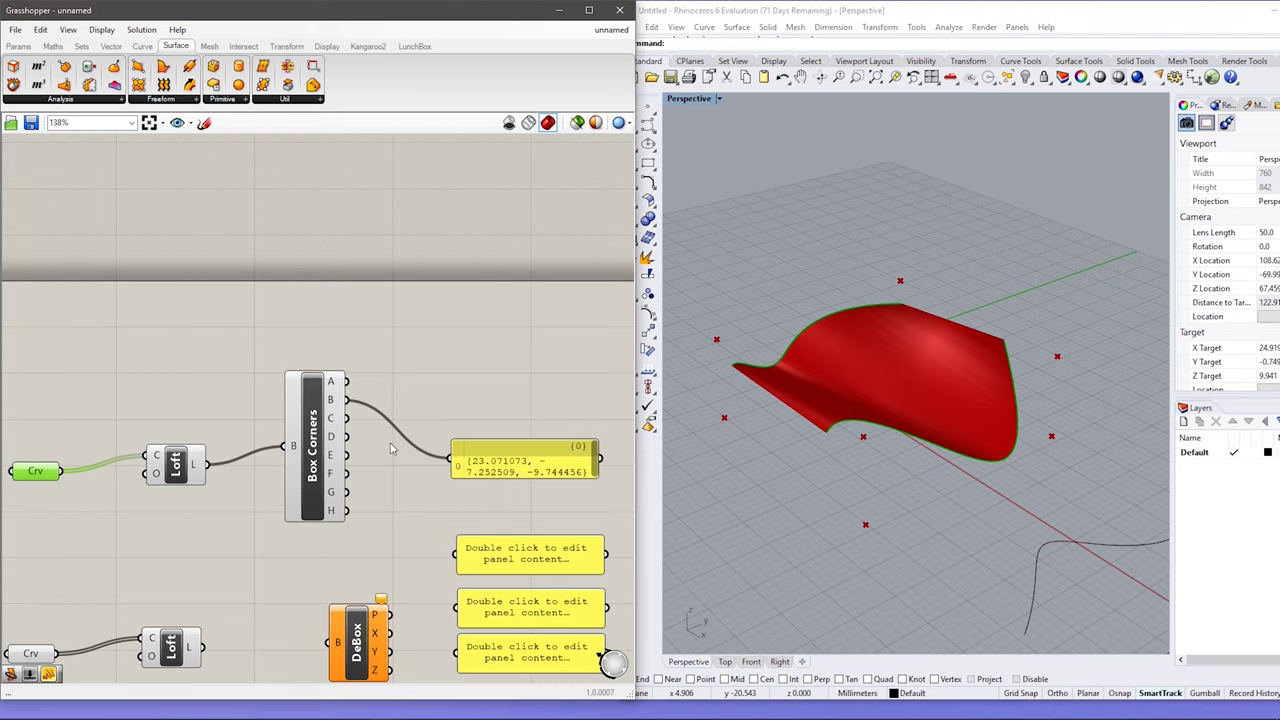
pyautogui.moveTo(346, 418); pyautogui.dragTo(449, 461)
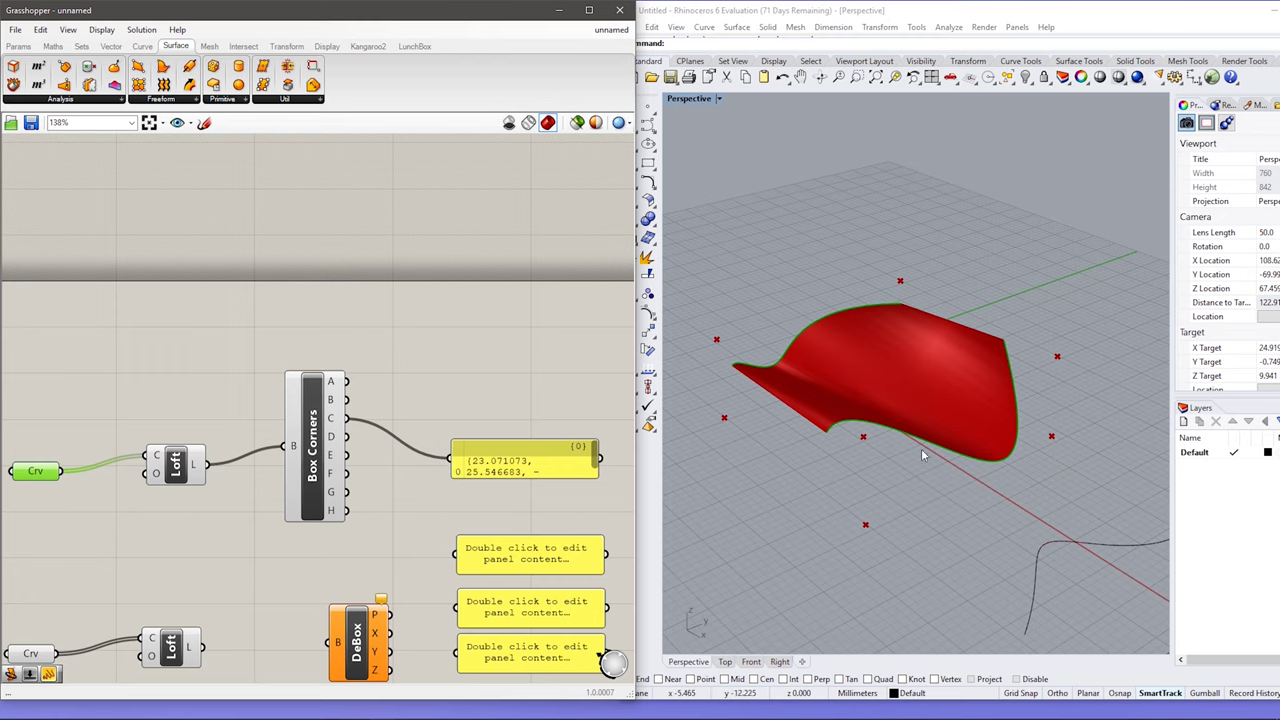
pyautogui.moveTo(346, 473); pyautogui.dragTo(449, 460)
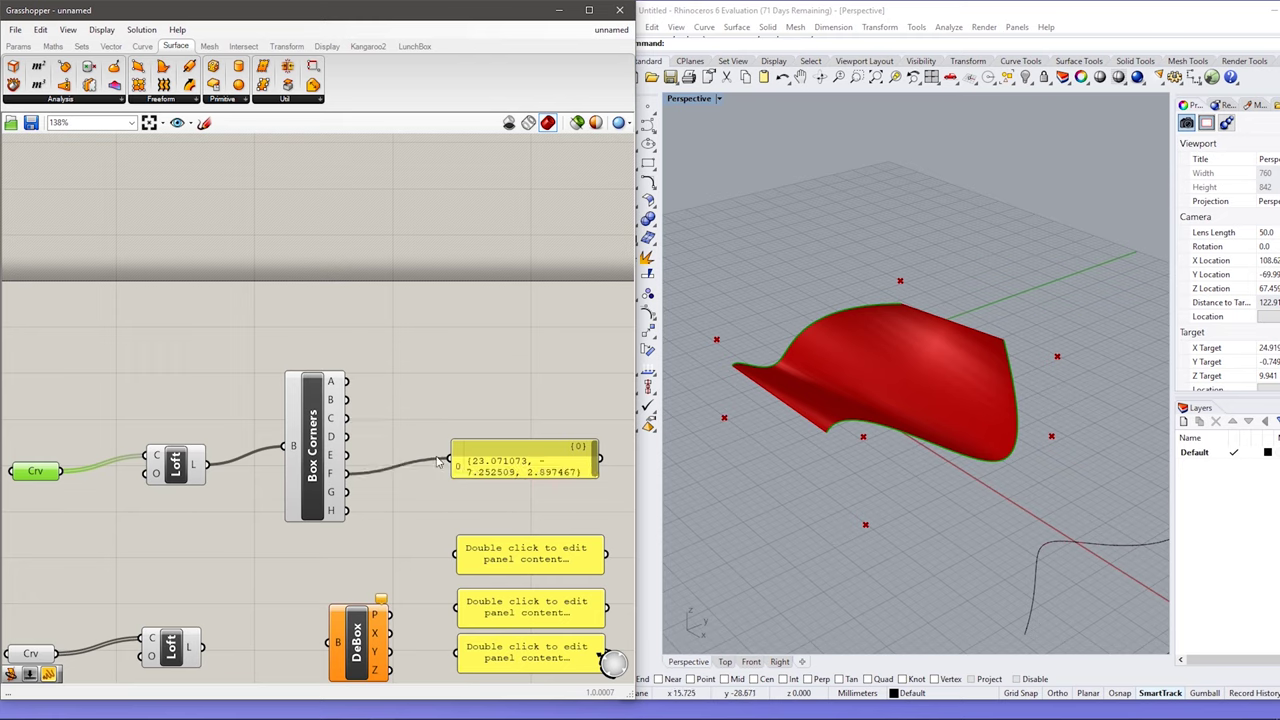
pyautogui.rightClick(314, 416)
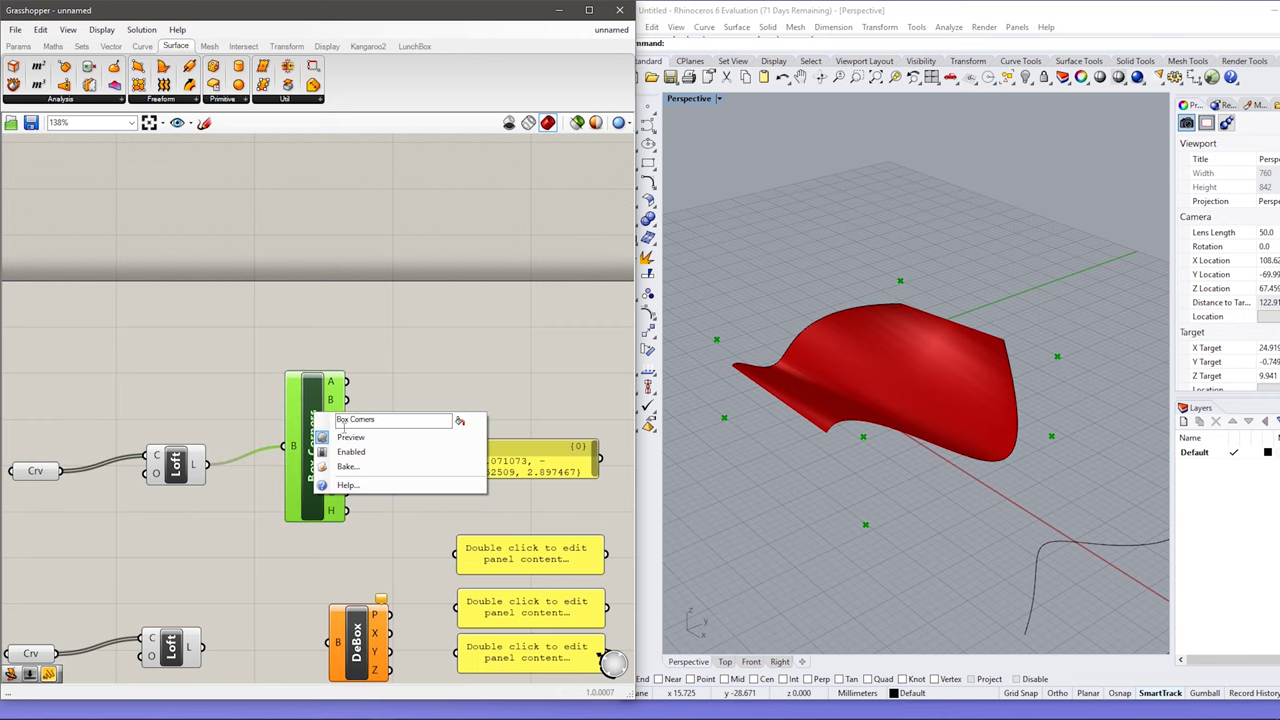
pyautogui.click(350, 437)
# Connect the second Loft output to the B input of the Deconstruct Box component
pyautogui.moveTo(294, 580); pyautogui.dragTo(336, 341, button='right')
pyautogui.scroll(-2, 526, 402)
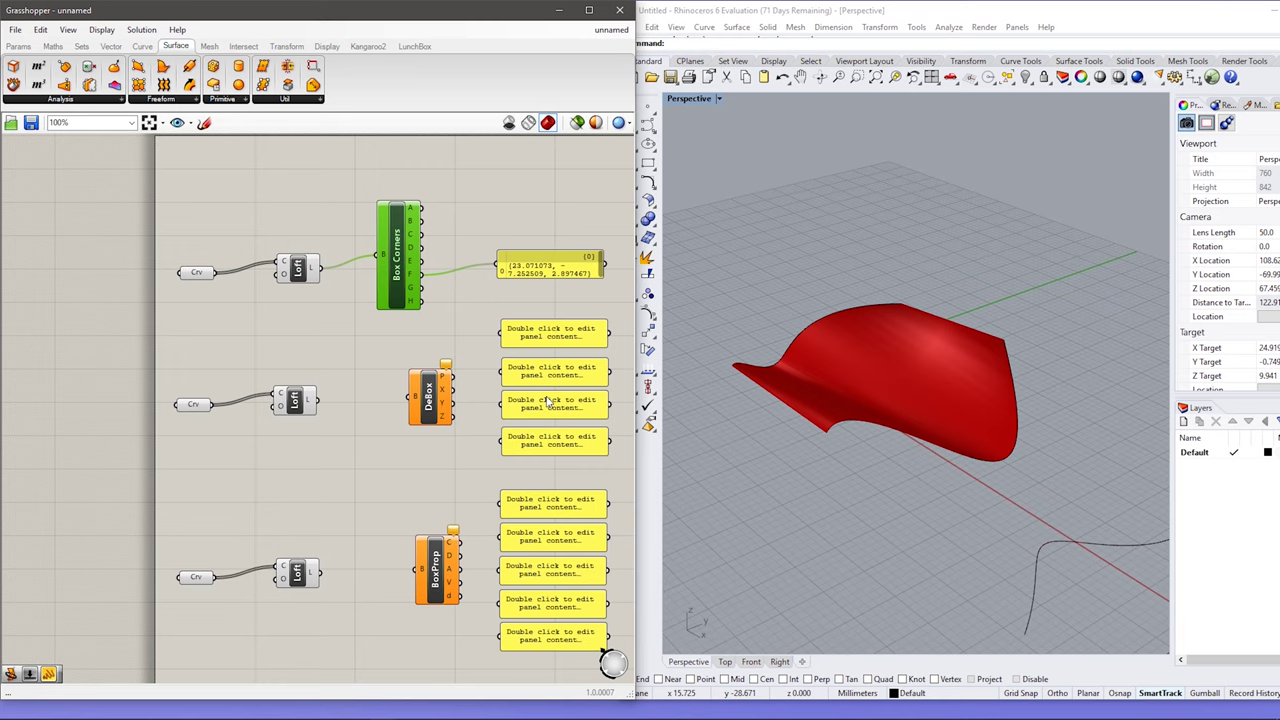
pyautogui.scroll(3, 422, 399)
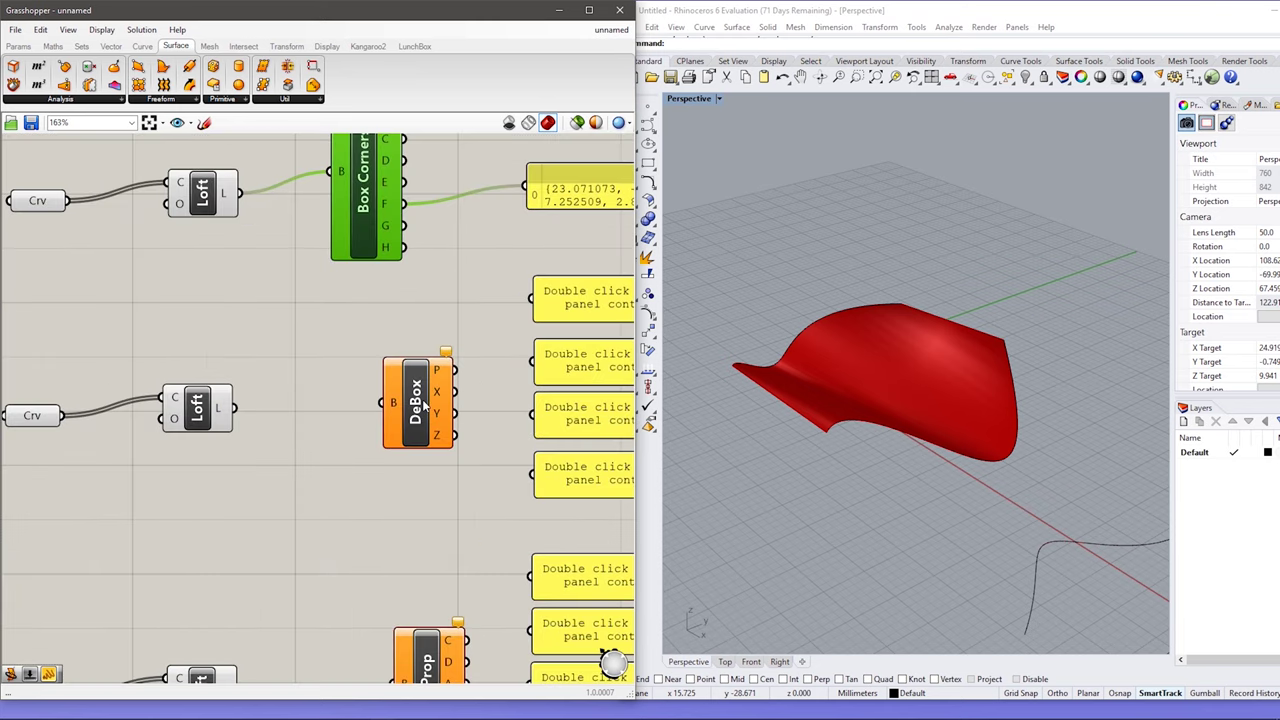
pyautogui.moveTo(426, 407)
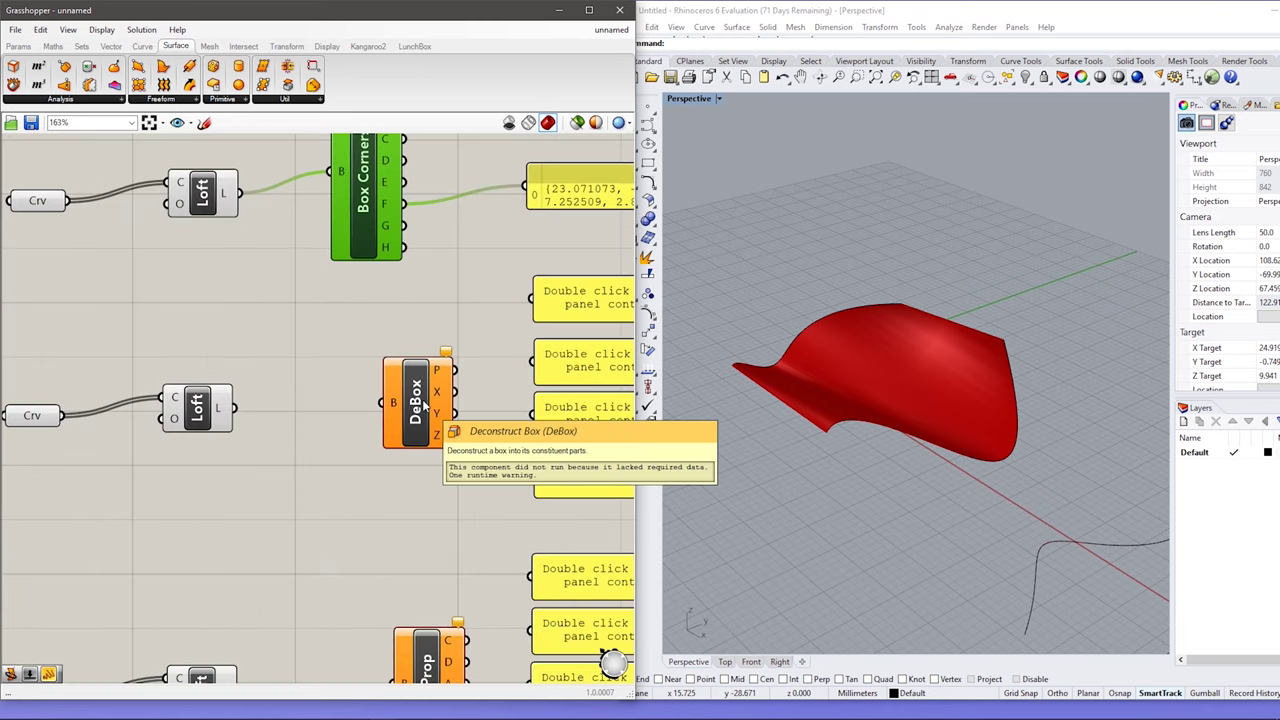
pyautogui.moveTo(232, 408); pyautogui.dragTo(381, 403)
# Wire the Deconstruct Box outputs P, X, Y and Z to the four panels beside it, one panel each
pyautogui.moveTo(493, 374); pyautogui.dragTo(293, 409, button='right')
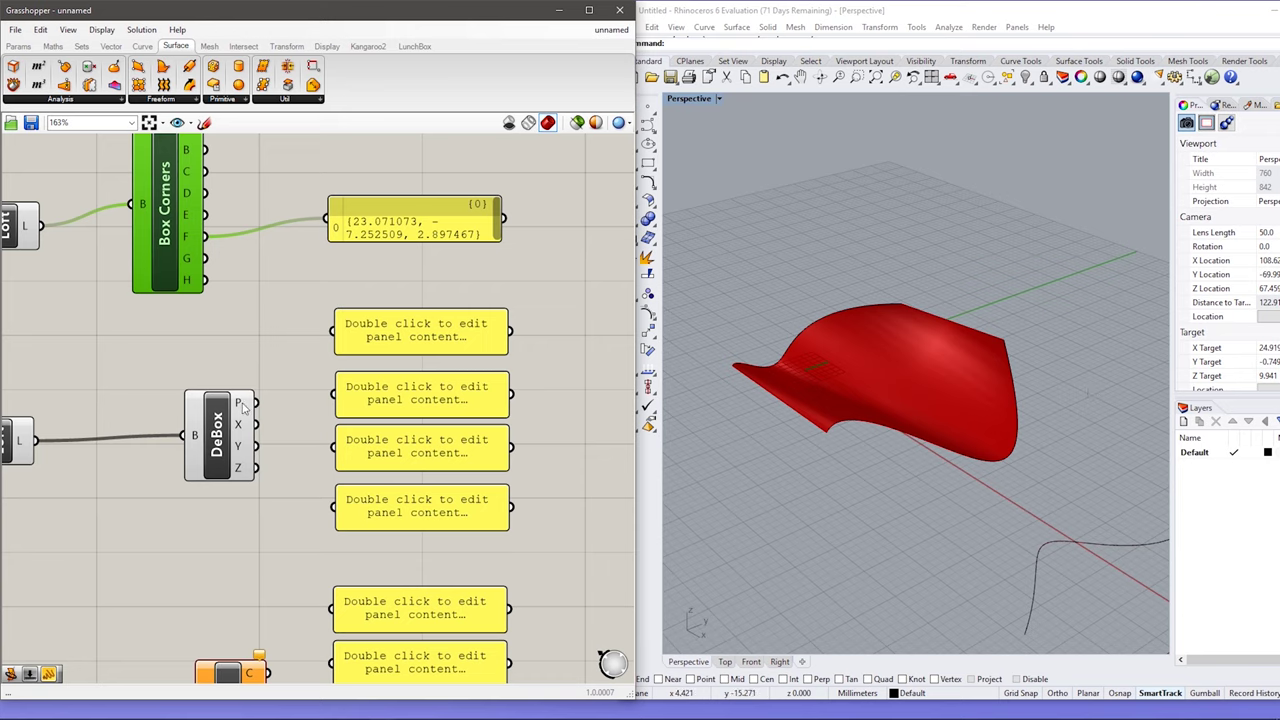
pyautogui.moveTo(258, 408); pyautogui.dragTo(337, 333)
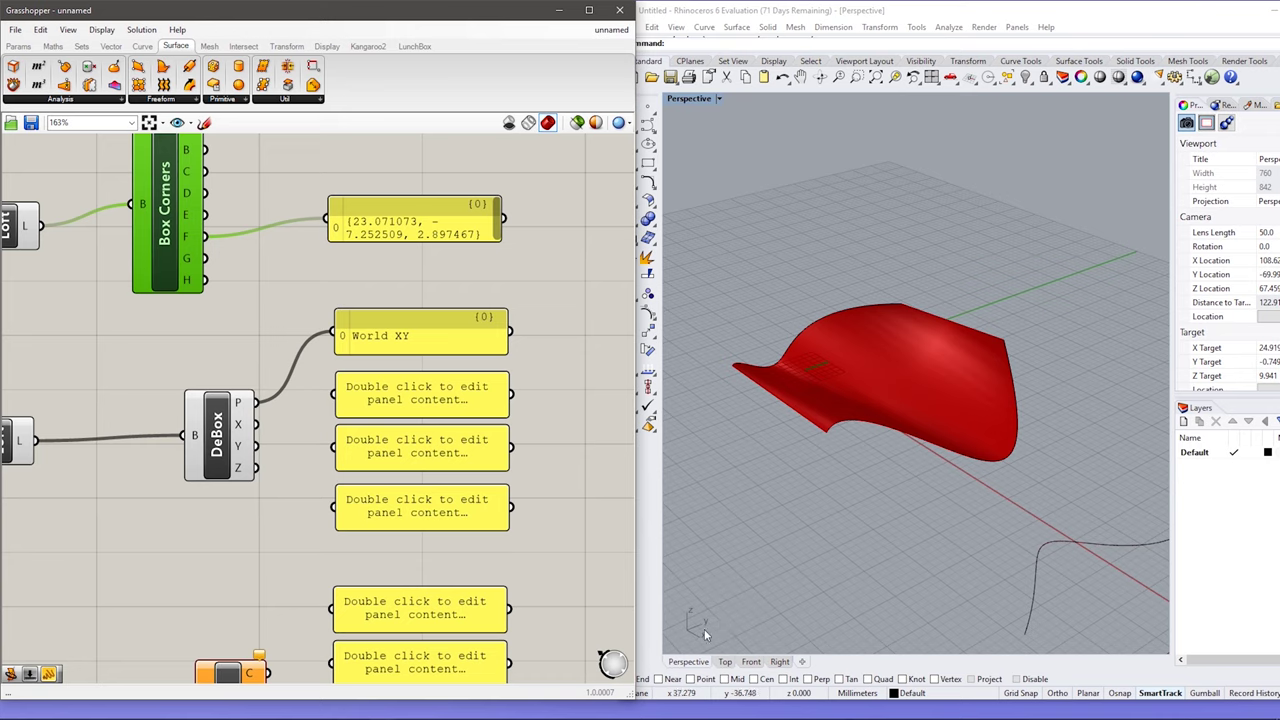
pyautogui.moveTo(255, 425); pyautogui.dragTo(326, 400)
pyautogui.moveTo(256, 446); pyautogui.dragTo(324, 441)
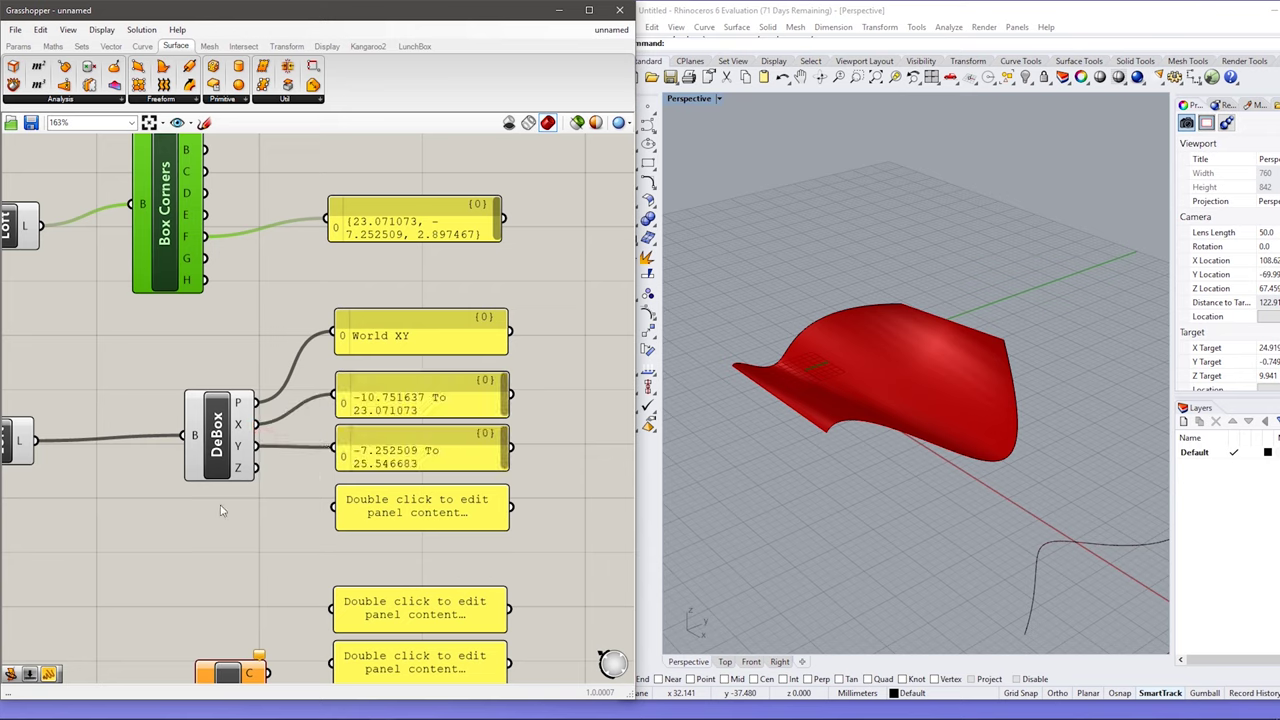
pyautogui.moveTo(255, 466)
pyautogui.mouseDown()
pyautogui.moveTo(325, 500)
pyautogui.moveTo(405, 510)
pyautogui.mouseUp()
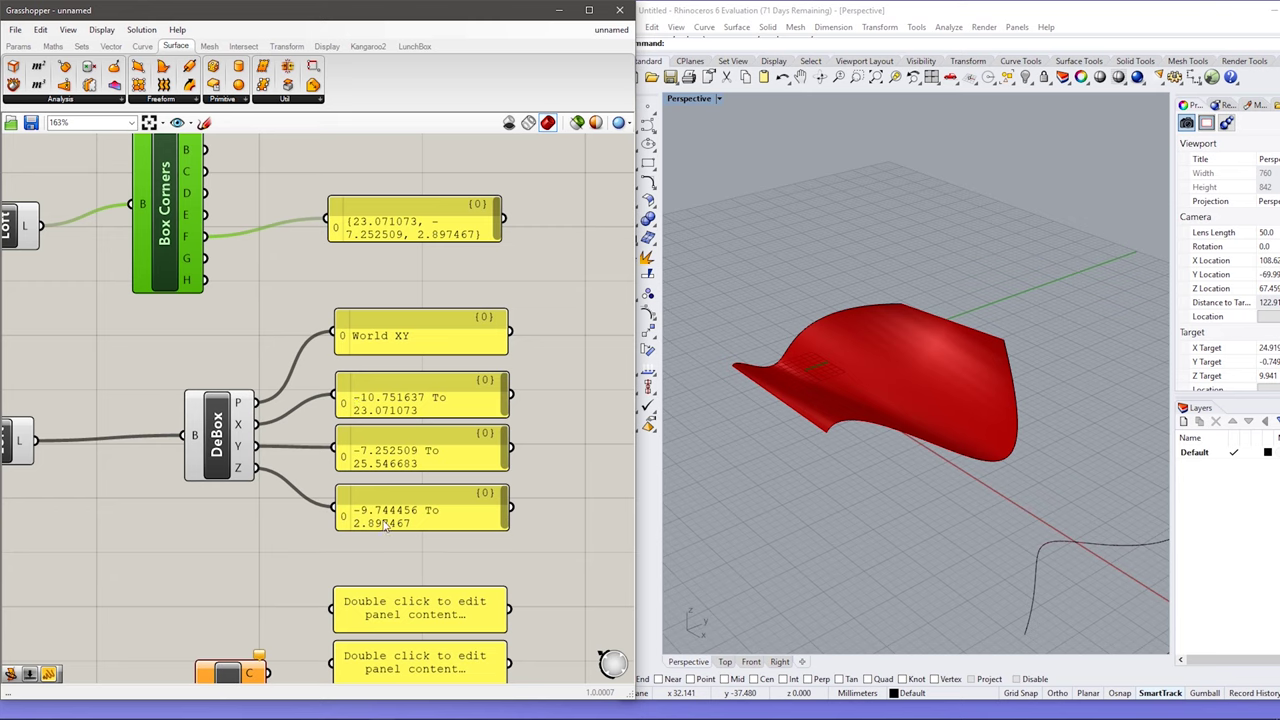
# Disable the preview of the Deconstruct Box component
pyautogui.click(224, 428)
pyautogui.rightClick(225, 428)
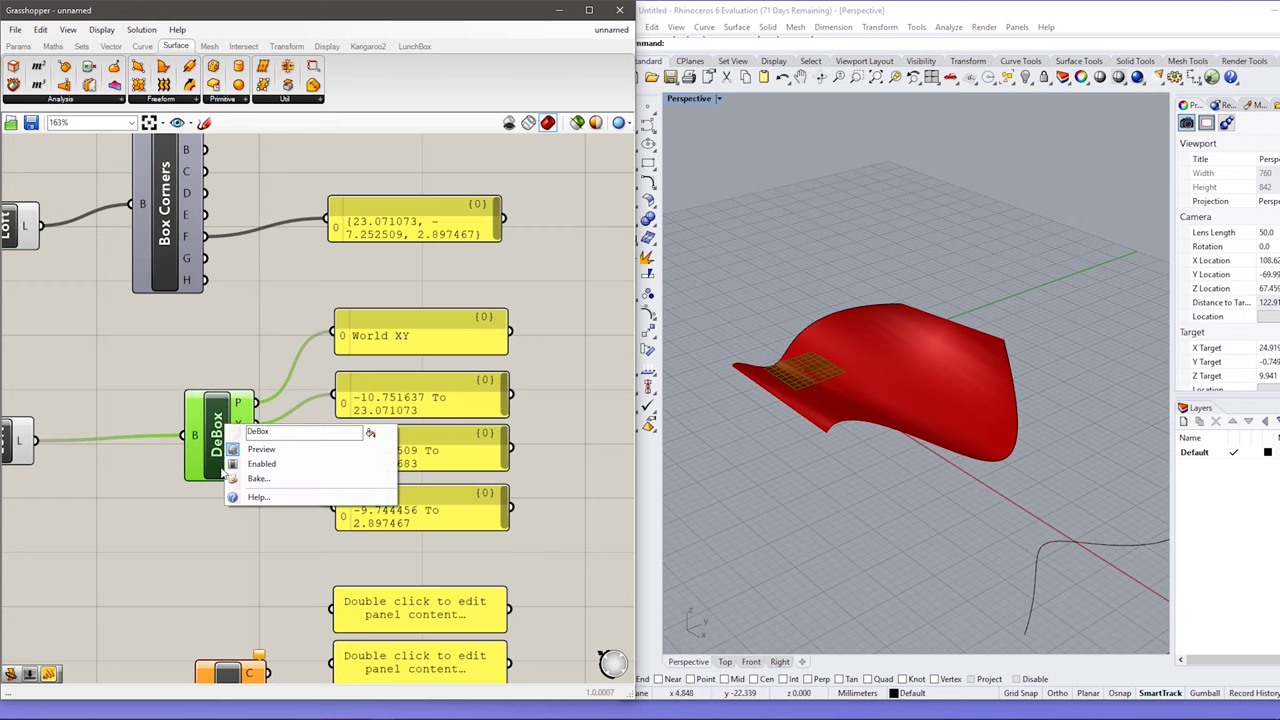
pyautogui.click(255, 449)
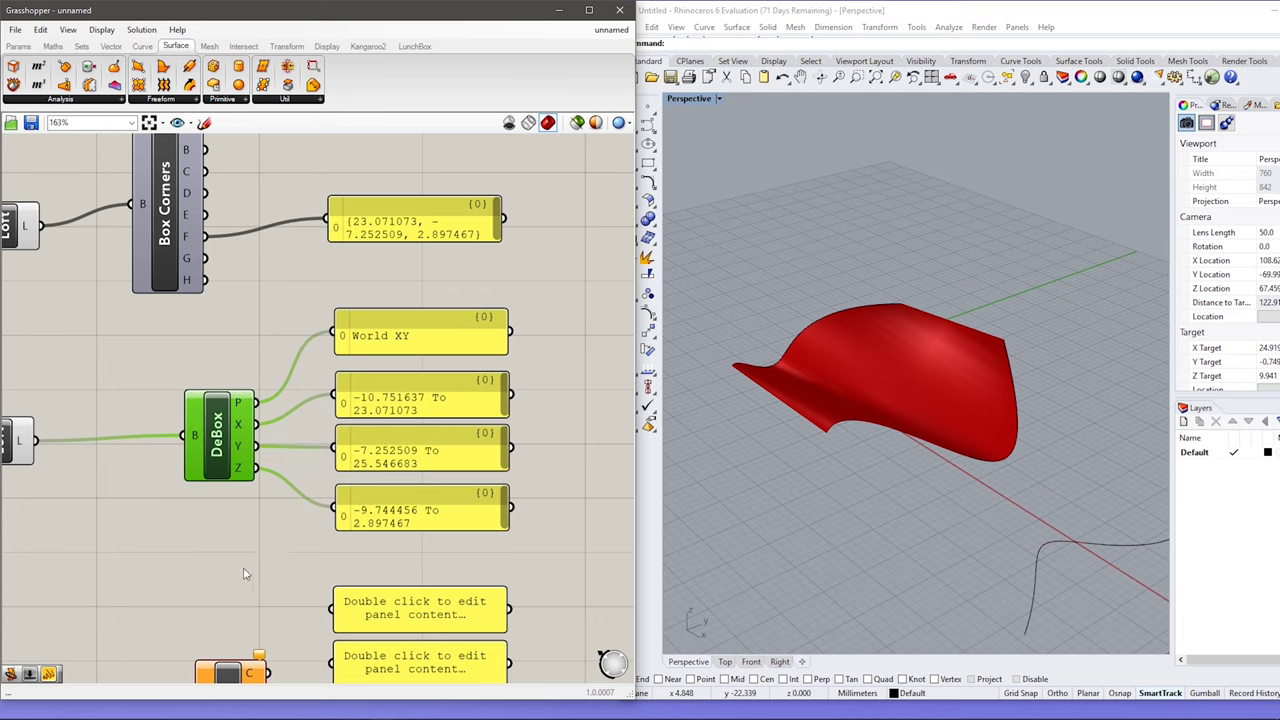
# Connect the third Loft output to the B input of the BoxProp component
pyautogui.scroll(-2, 243, 574)
pyautogui.moveTo(243, 574); pyautogui.dragTo(322, 450, button='right')
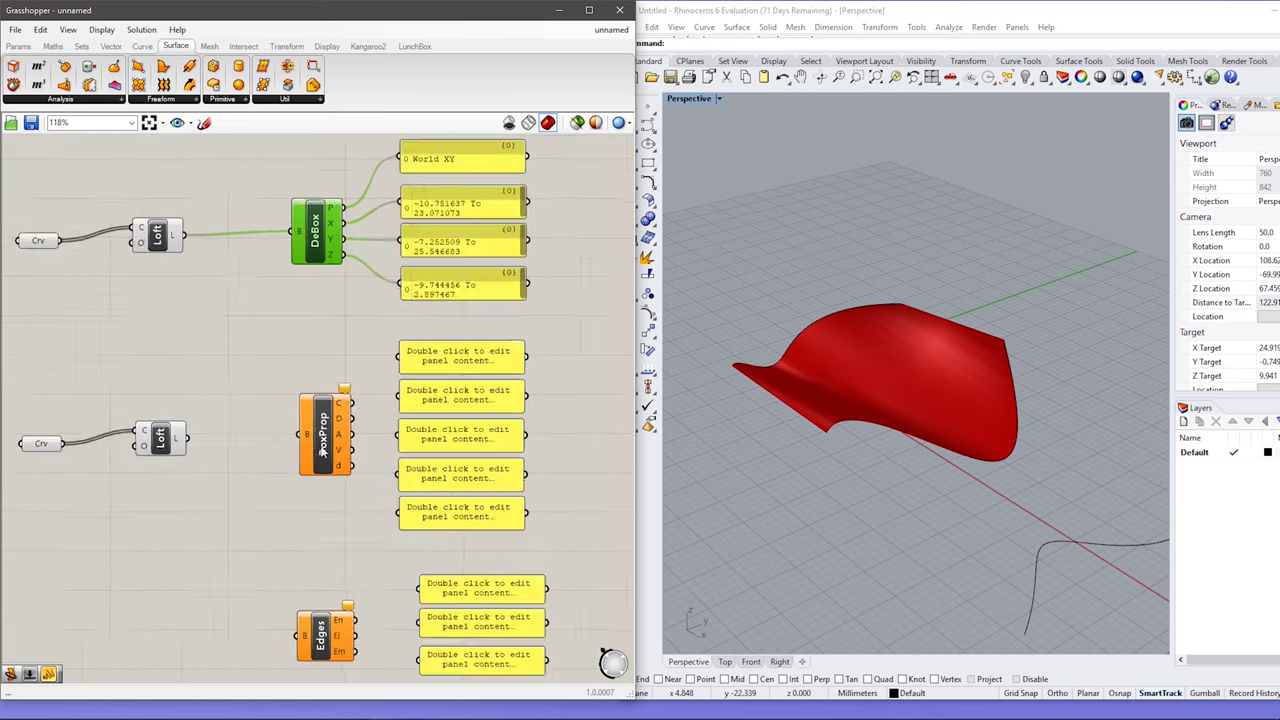
pyautogui.scroll(1, 322, 450)
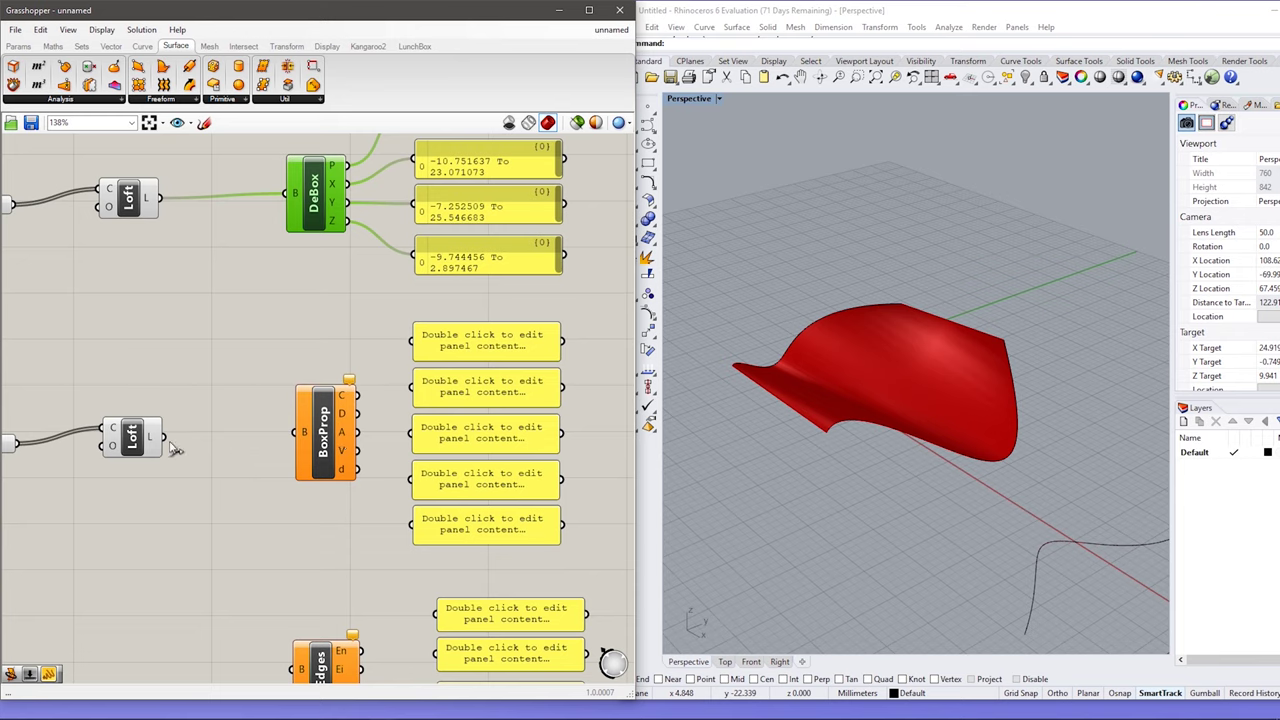
pyautogui.moveTo(164, 436); pyautogui.dragTo(298, 432)
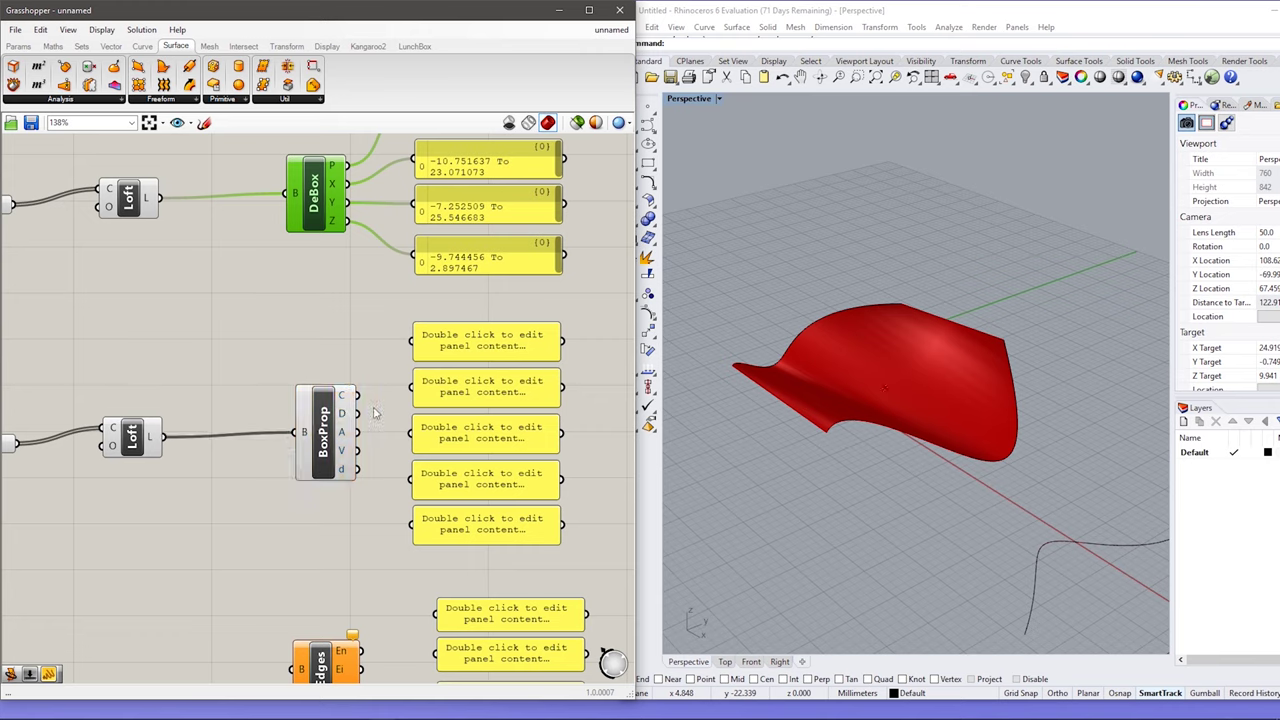
# Wire the BoxProp outputs C, D, A, V and d to the five panels beside it and select the component
pyautogui.moveTo(355, 397); pyautogui.dragTo(418, 349)
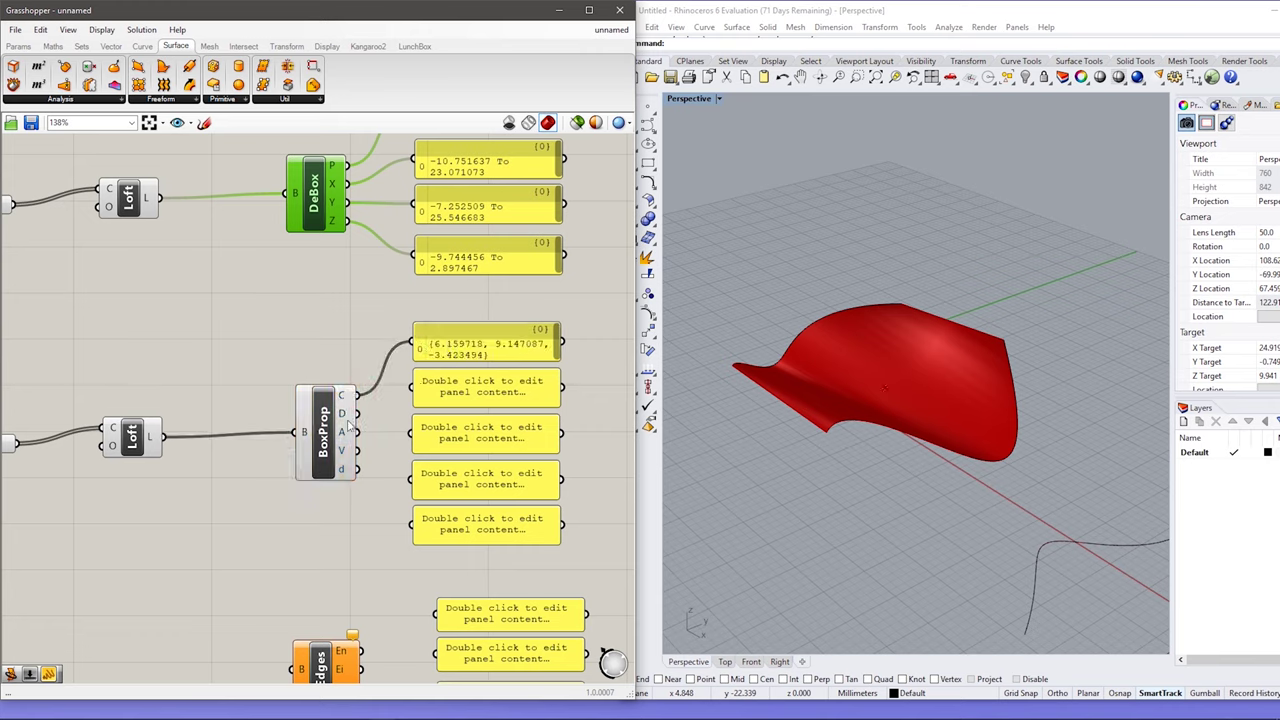
pyautogui.moveTo(357, 413); pyautogui.dragTo(414, 391)
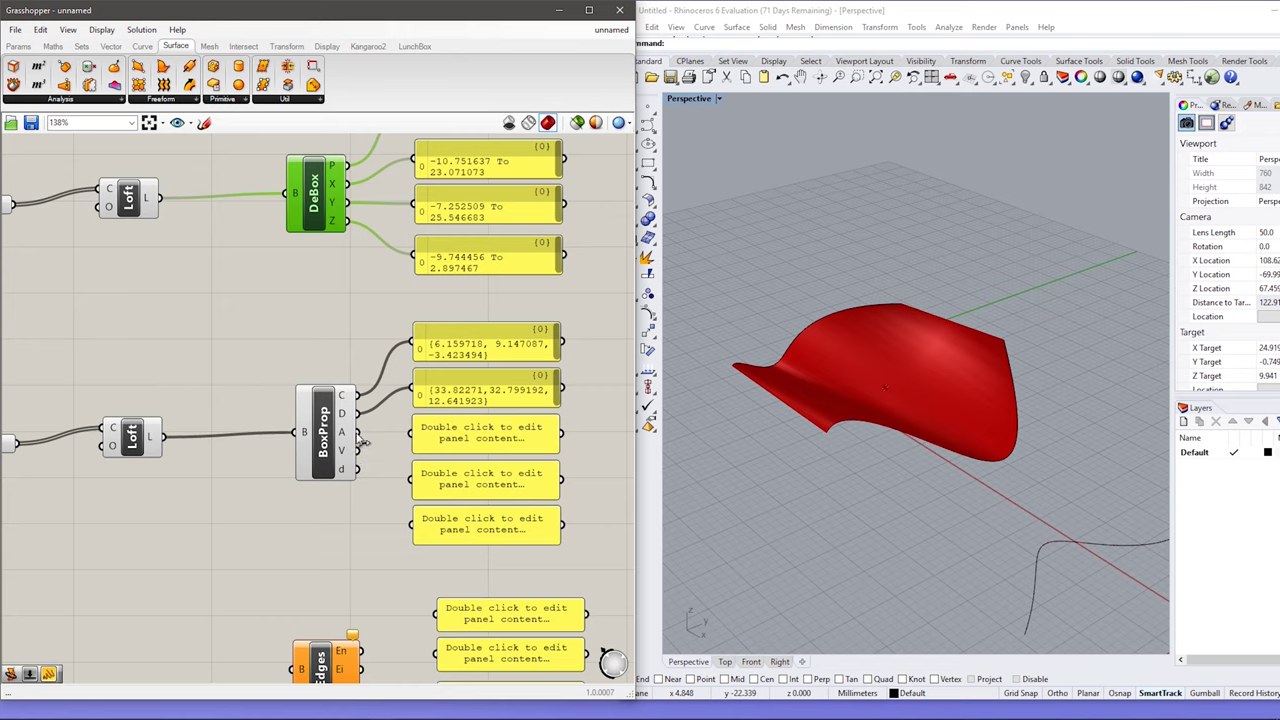
pyautogui.moveTo(358, 434); pyautogui.dragTo(410, 437)
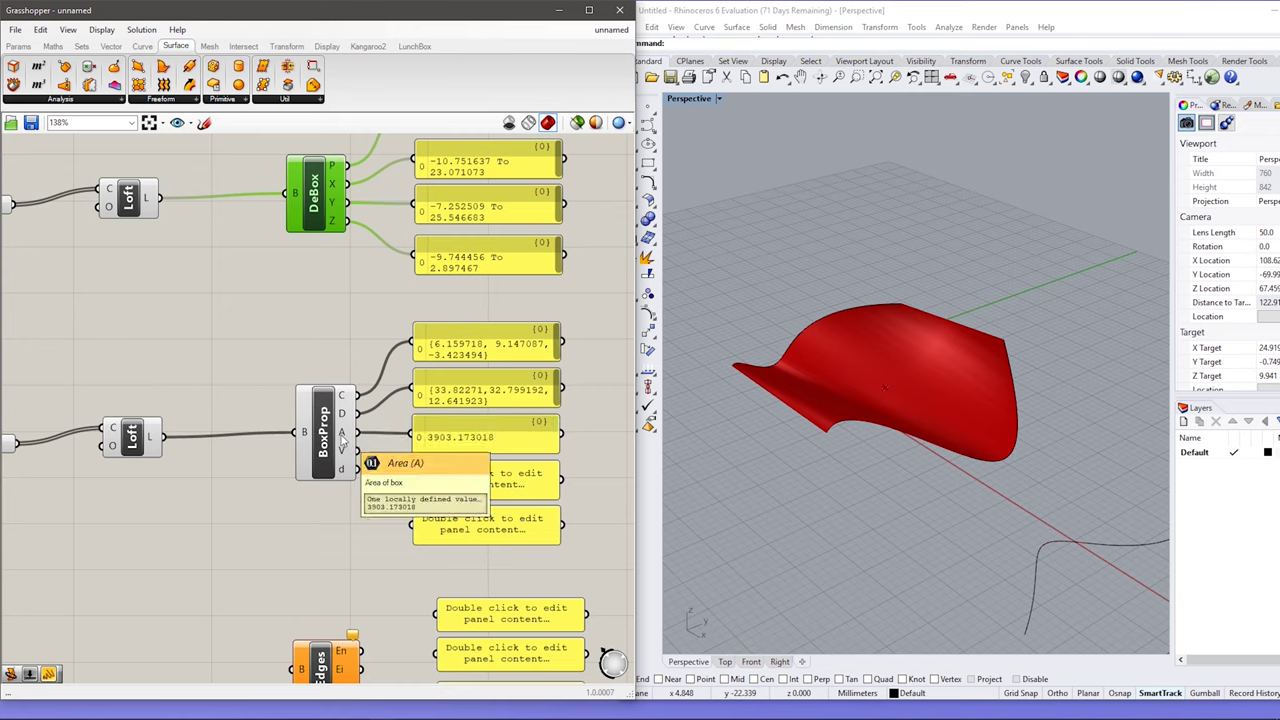
pyautogui.moveTo(355, 451); pyautogui.dragTo(418, 488)
pyautogui.moveTo(345, 472); pyautogui.dragTo(418, 528)
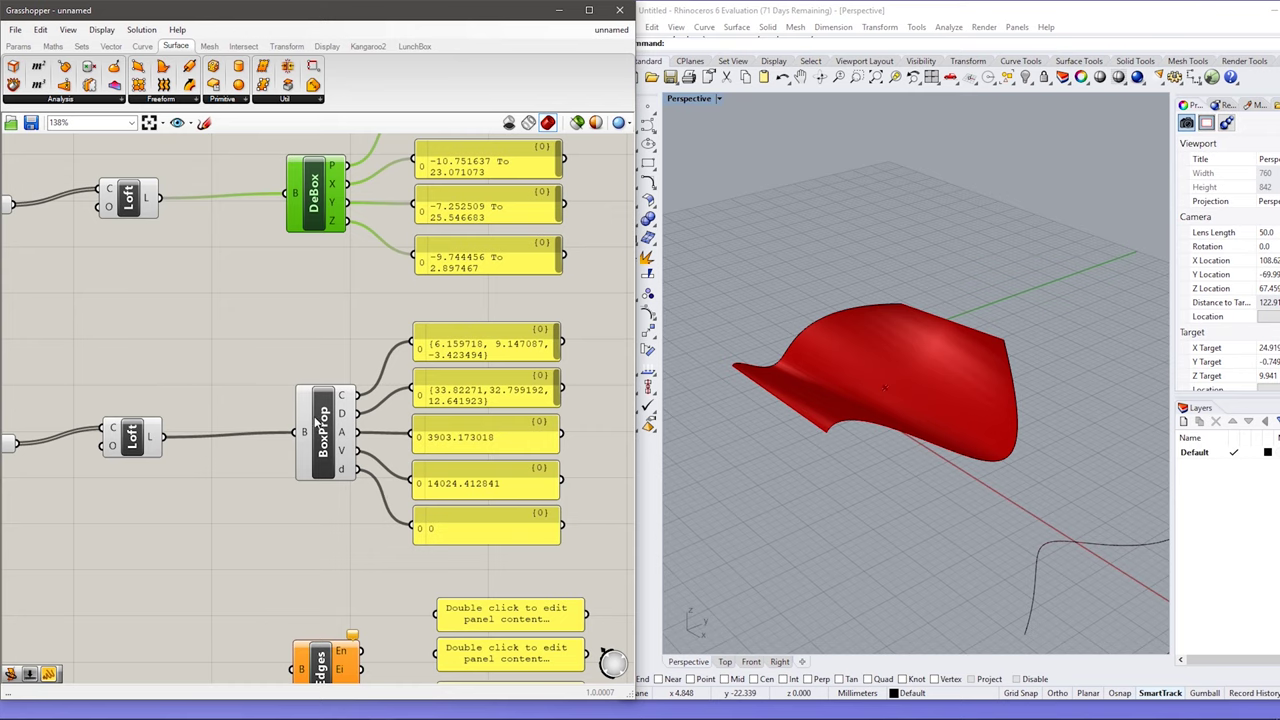
pyautogui.moveTo(317, 421); pyautogui.dragTo(313, 425)
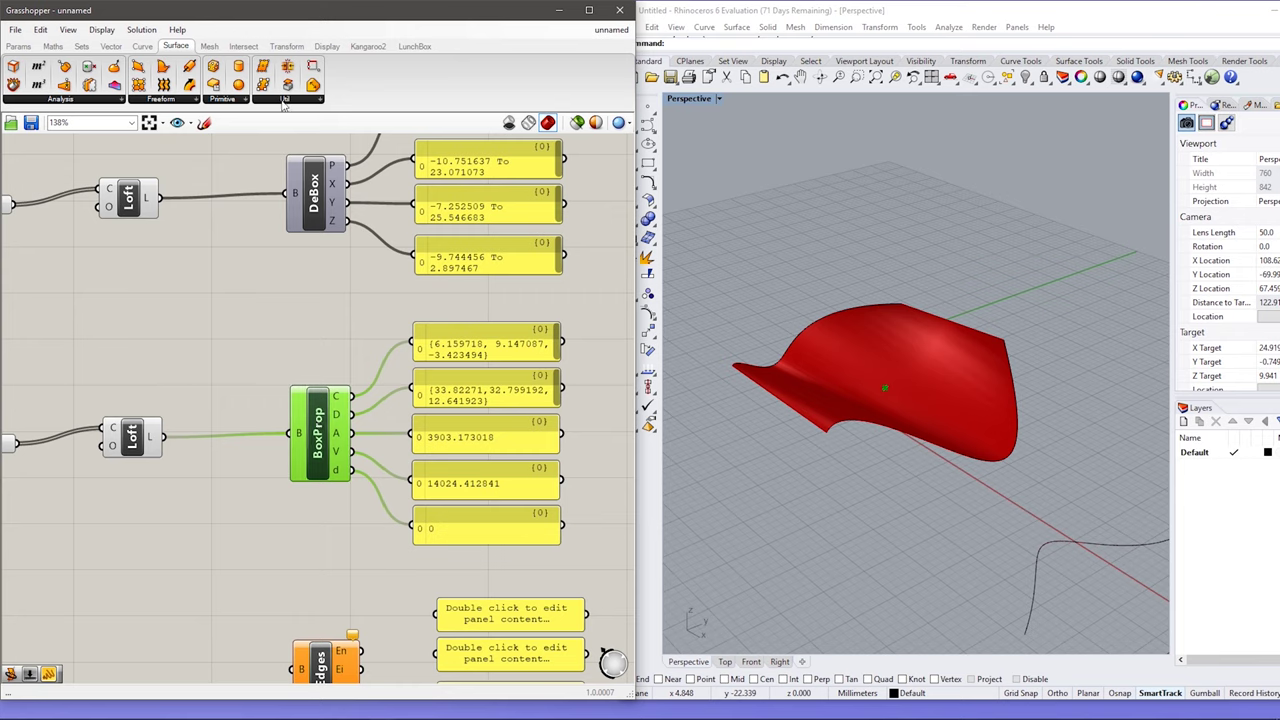
pyautogui.click(207, 47)
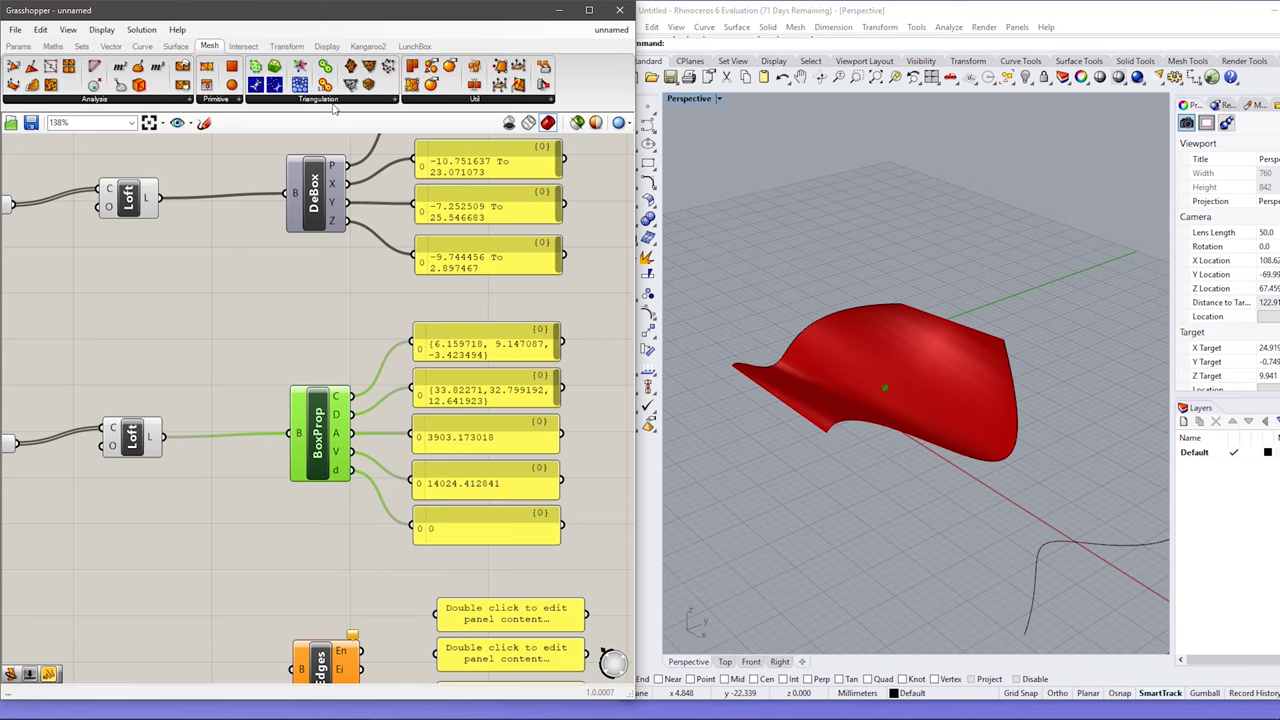
pyautogui.click(210, 101)
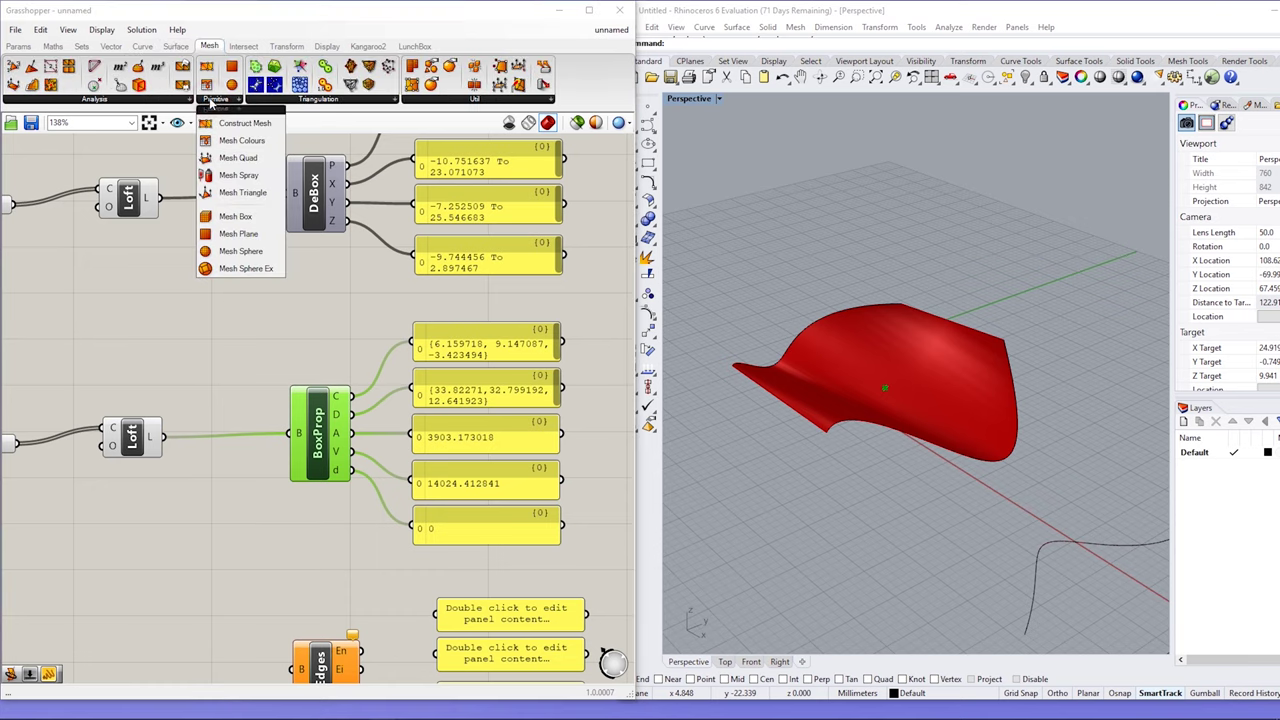
pyautogui.click(177, 46)
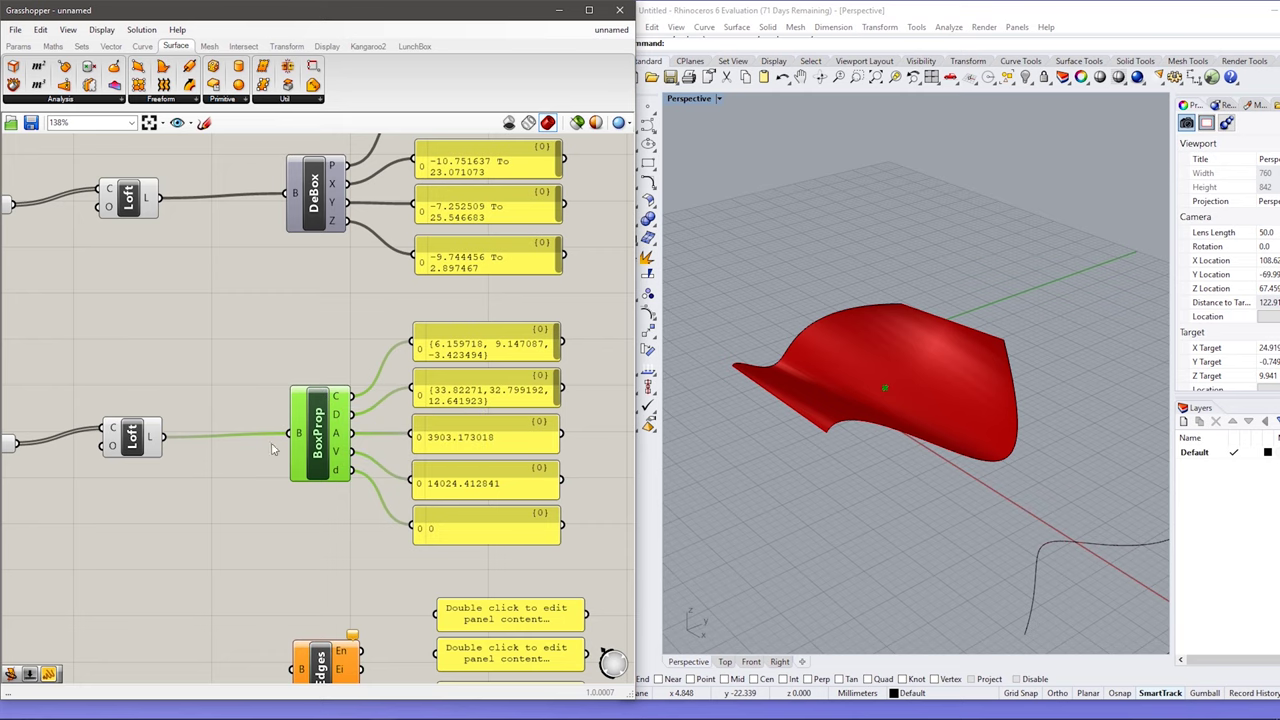
# Disable the preview of the BoxProp component
pyautogui.scroll(-3, 363, 530)
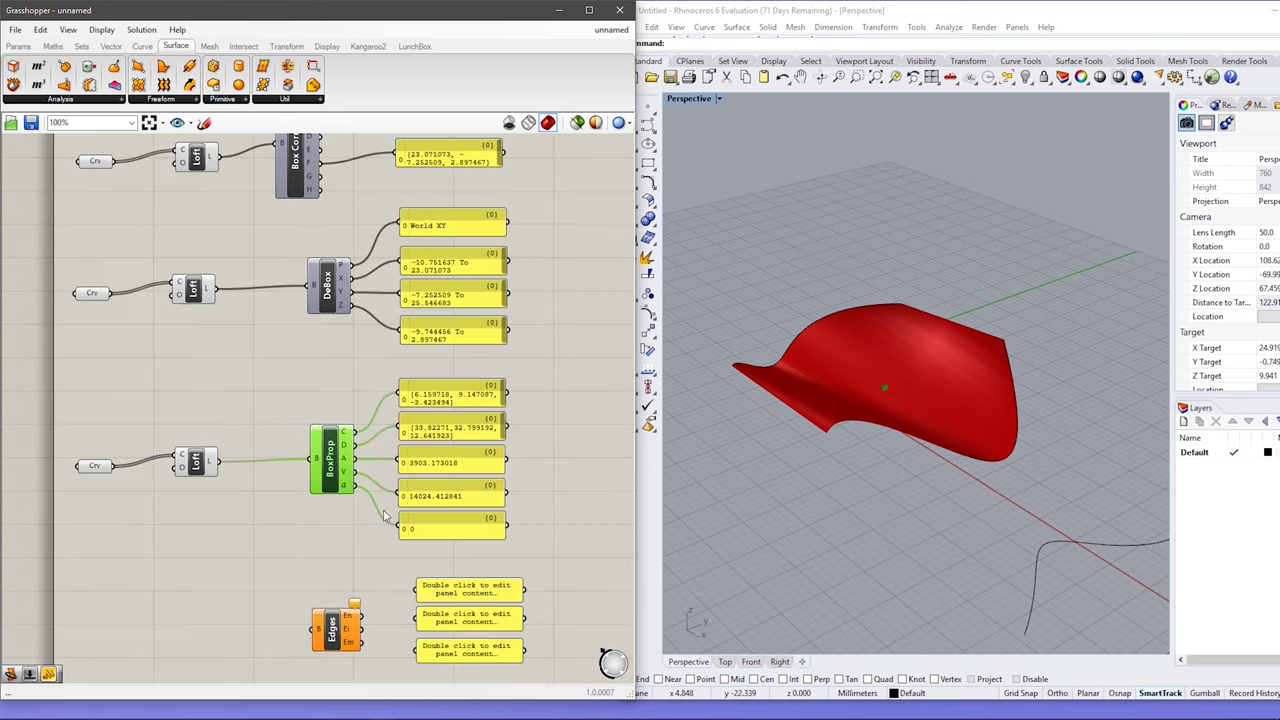
pyautogui.rightClick(331, 458)
pyautogui.click(355, 368)
pyautogui.moveTo(377, 361); pyautogui.dragTo(555, 574)
pyautogui.rightClick(338, 458)
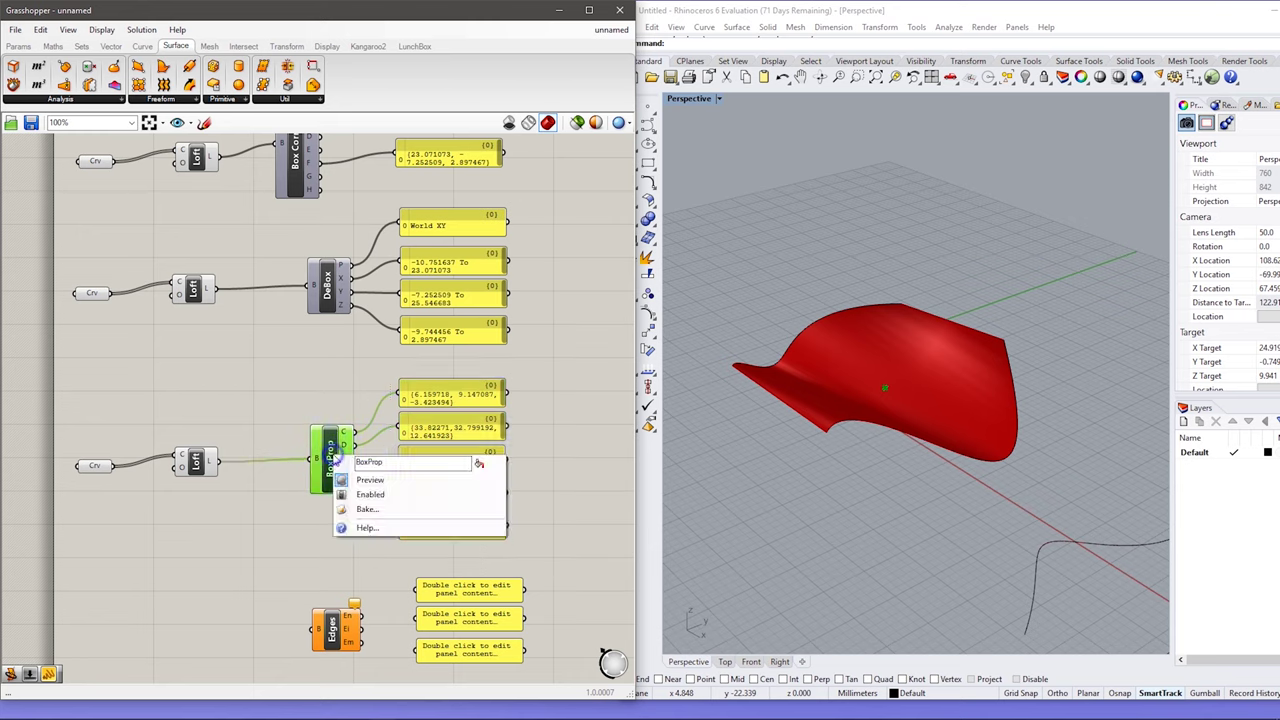
pyautogui.click(370, 480)
# Connect the next Loft output to the B input of Edges and wire the En output to the first panel beside it
pyautogui.moveTo(366, 548); pyautogui.dragTo(353, 348, button='right')
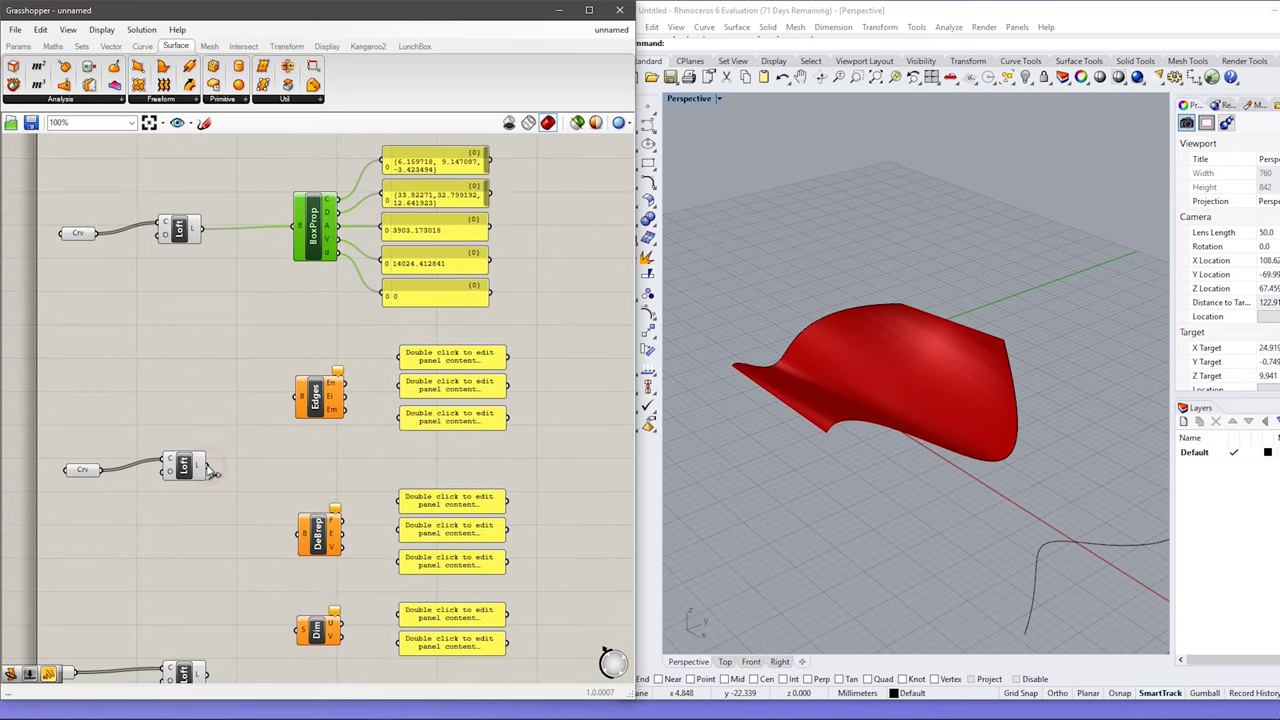
pyautogui.moveTo(210, 470); pyautogui.dragTo(300, 398)
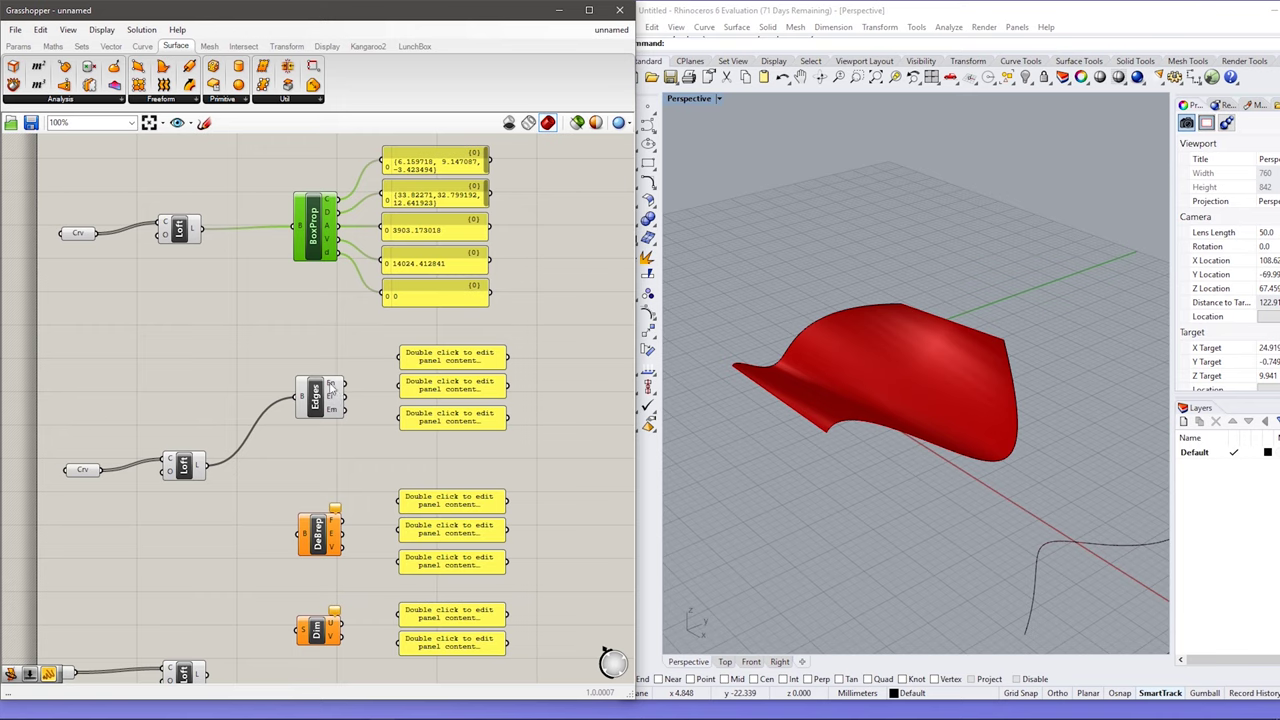
pyautogui.moveTo(345, 384); pyautogui.dragTo(401, 358)
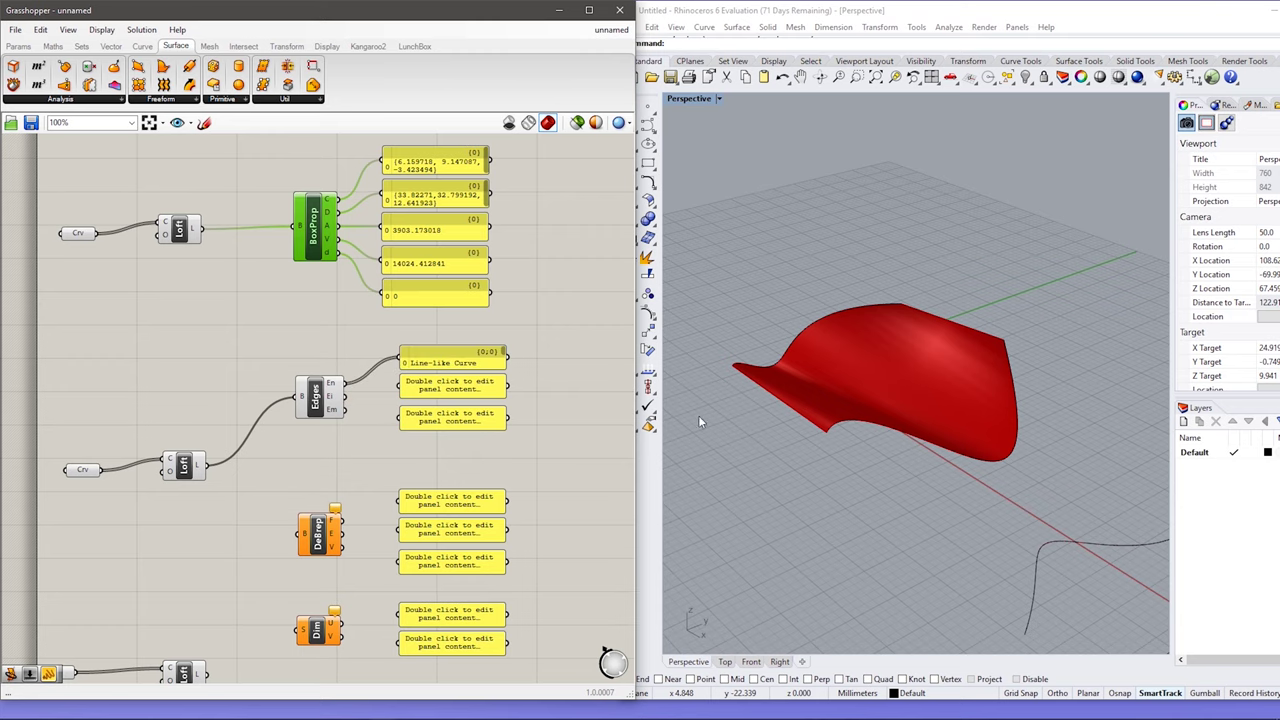
# Toggle the preview of the Edges component off and back on to examine the naked edges of the lofted surface
pyautogui.moveTo(804, 444); pyautogui.dragTo(797, 493, button='right')
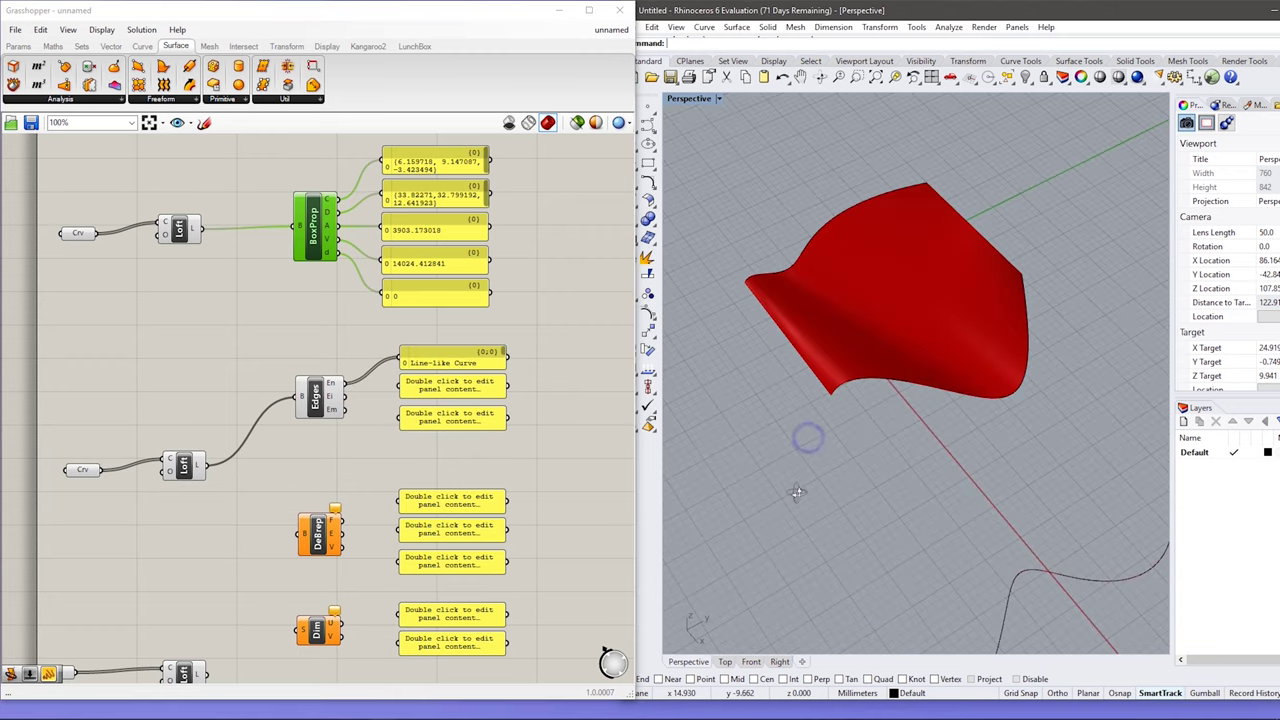
pyautogui.rightClick(316, 404)
pyautogui.click(354, 426)
pyautogui.rightClick(318, 398)
pyautogui.click(354, 426)
pyautogui.scroll(4, 778, 320)
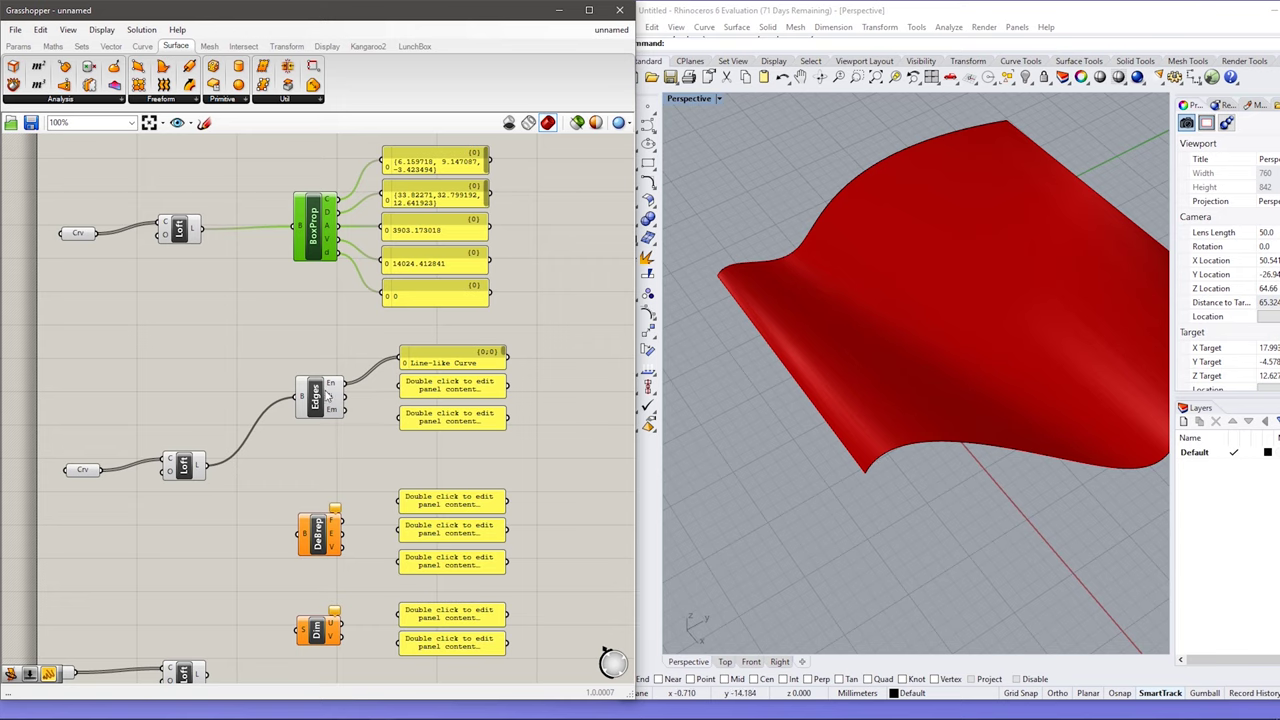
# Wire the Edges outputs Ei and Em to the second and third panels beside the component
pyautogui.moveTo(333, 388)
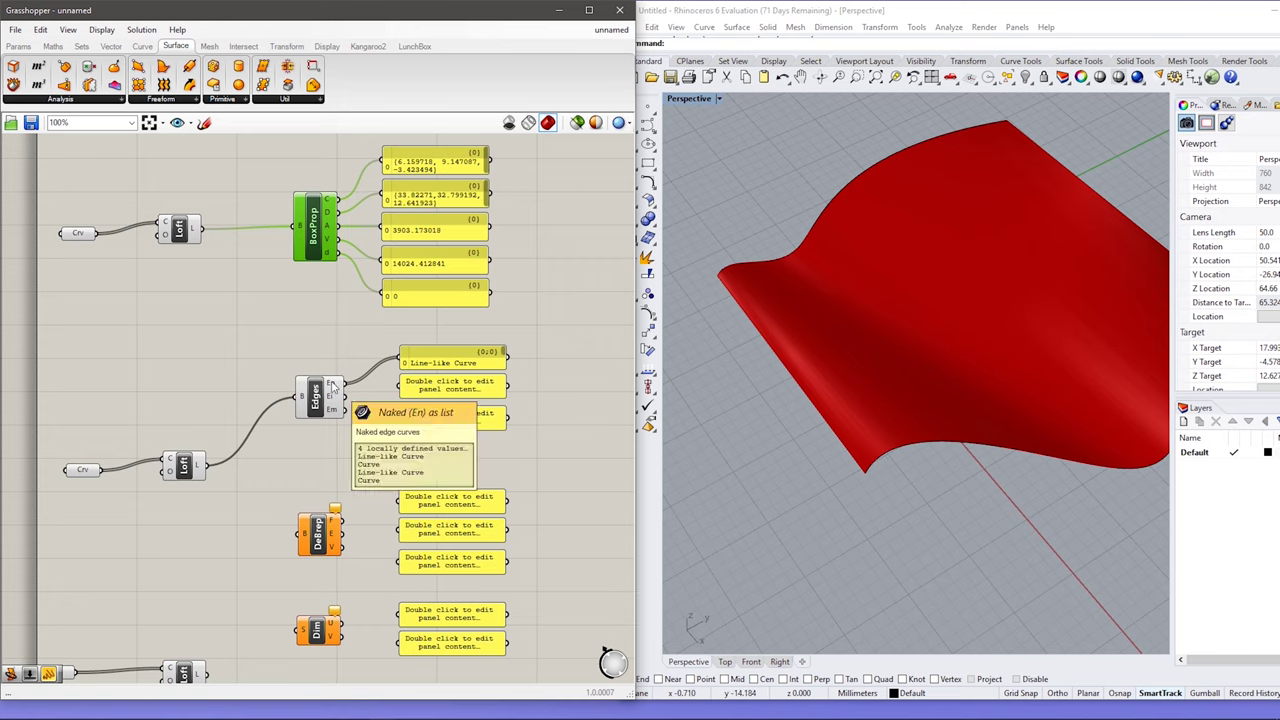
pyautogui.moveTo(343, 396); pyautogui.dragTo(400, 386)
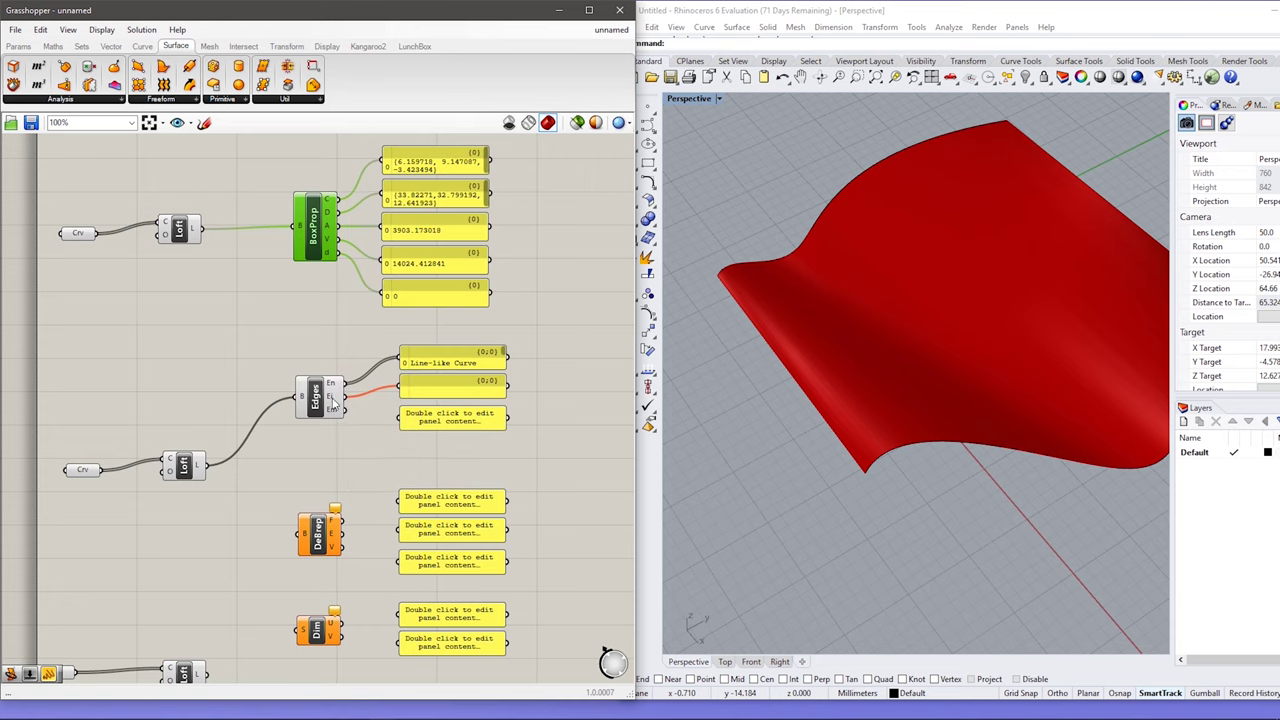
pyautogui.scroll(3, 953, 272)
pyautogui.press('Home')
pyautogui.moveTo(344, 410); pyautogui.dragTo(400, 418)
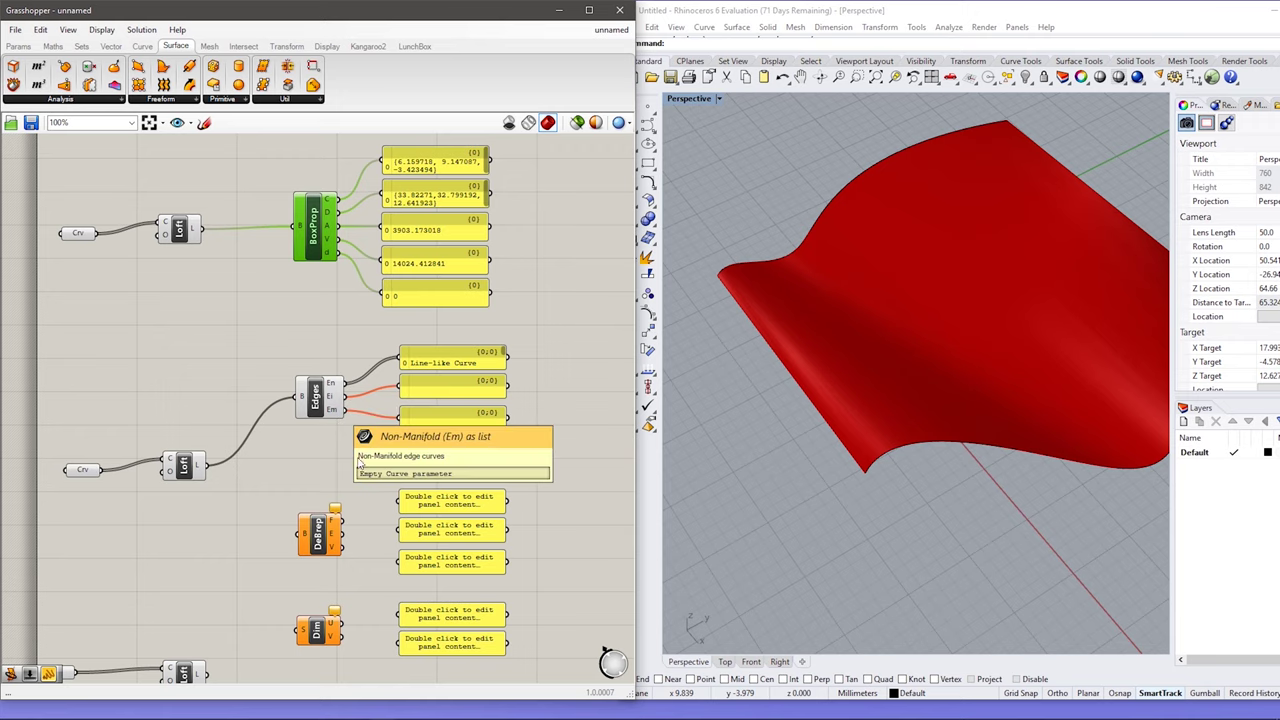
# Disable the preview of the Edges component
pyautogui.moveTo(366, 486); pyautogui.dragTo(333, 337, button='right')
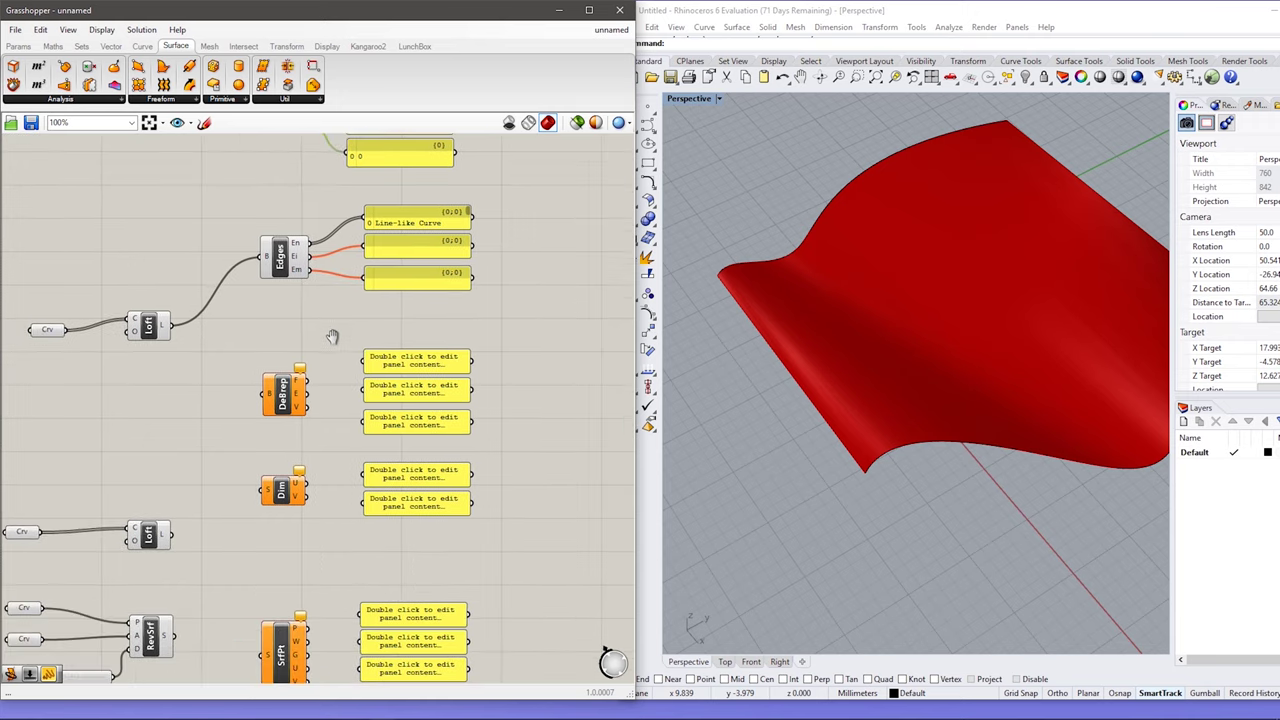
pyautogui.rightClick(280, 257)
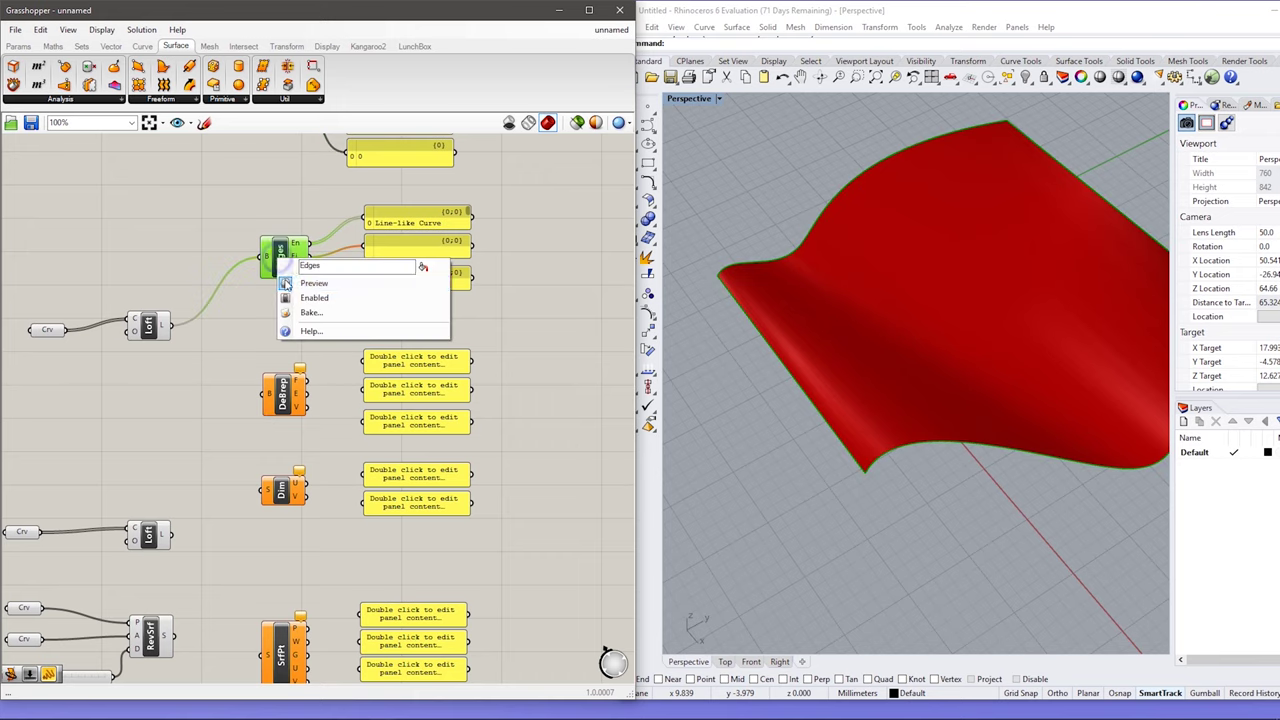
pyautogui.click(305, 285)
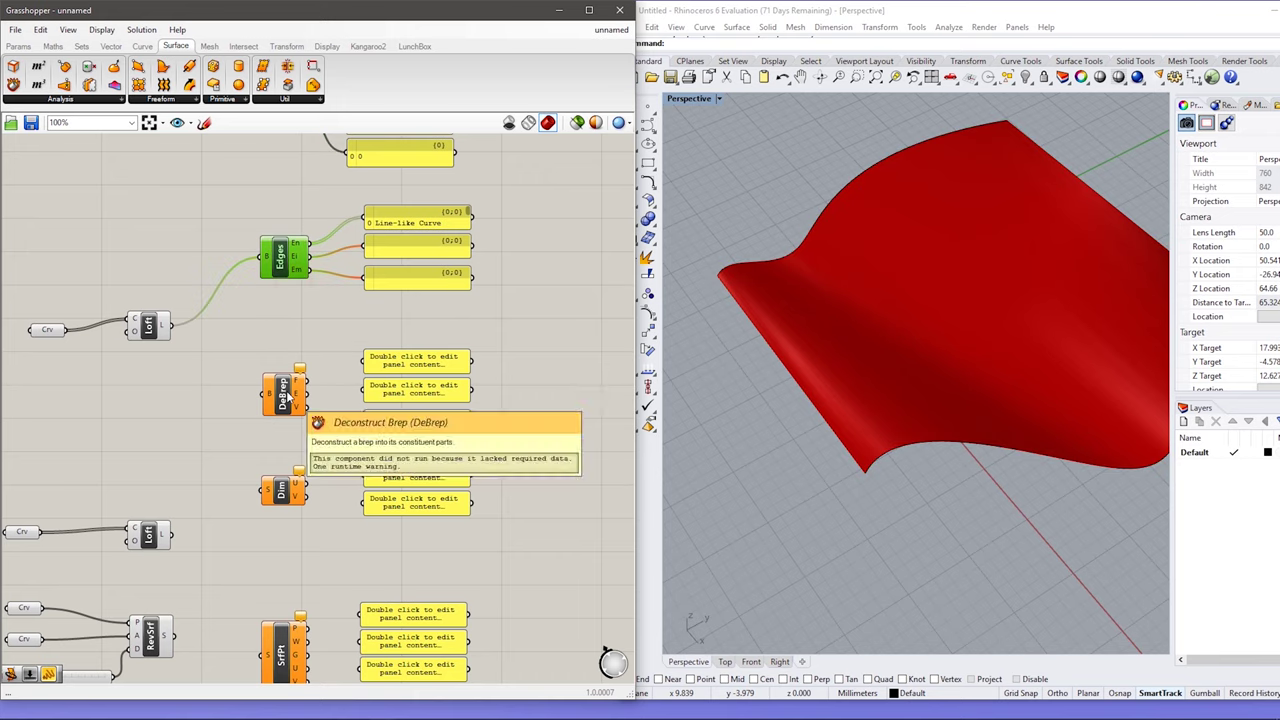
# Connect the Loft that feeds Edges to the B input of DeBrep and wire outputs F, E and V to the three panels beside it
pyautogui.moveTo(171, 328); pyautogui.dragTo(277, 399)
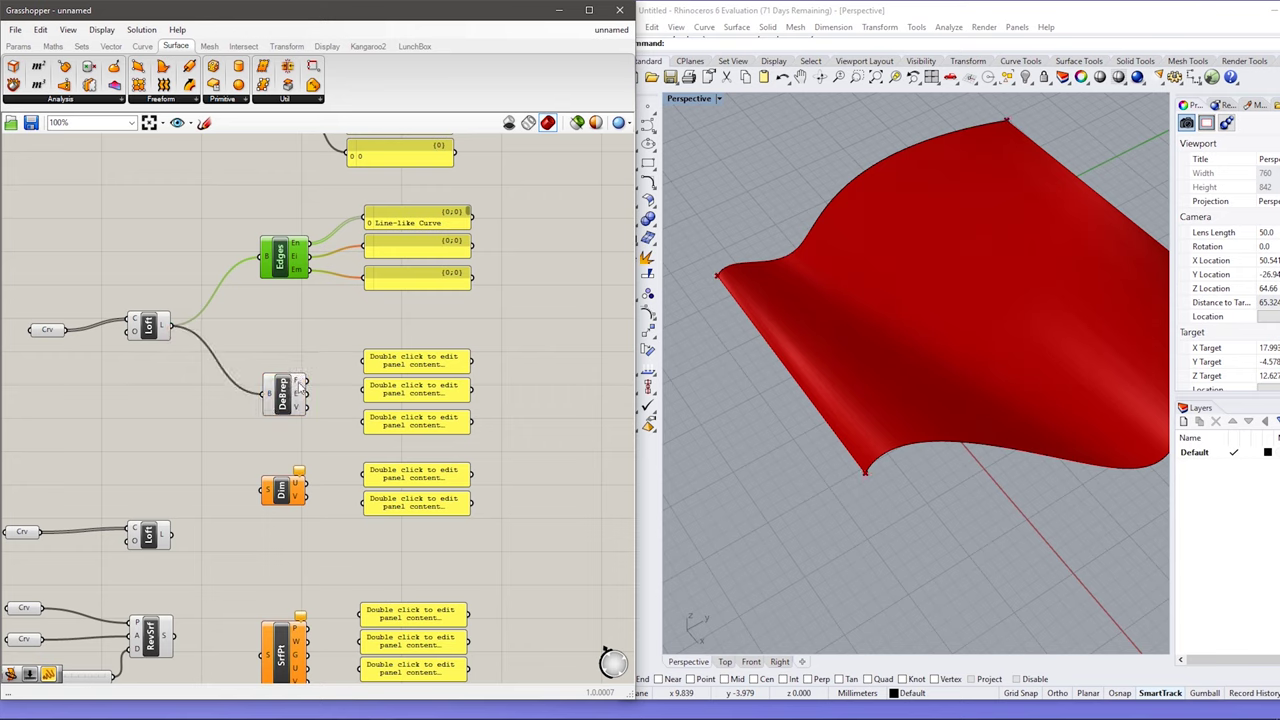
pyautogui.moveTo(308, 381); pyautogui.dragTo(377, 368)
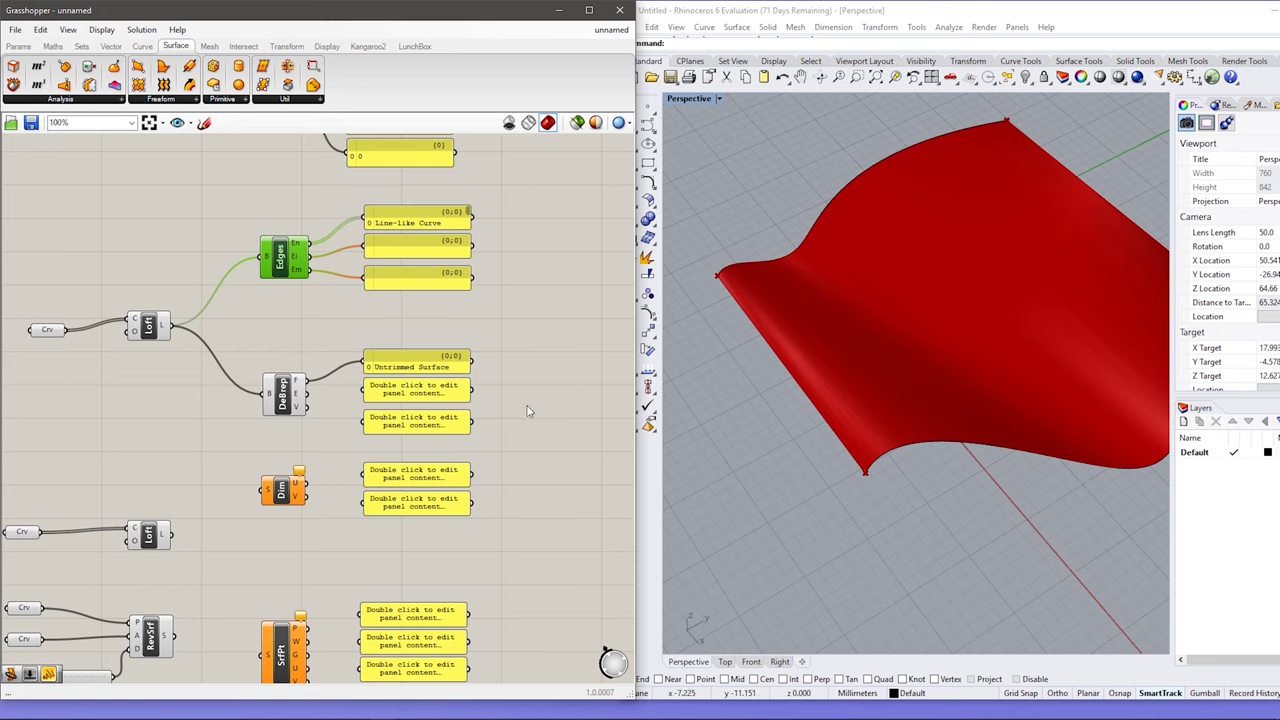
pyautogui.scroll(-5, 824, 415)
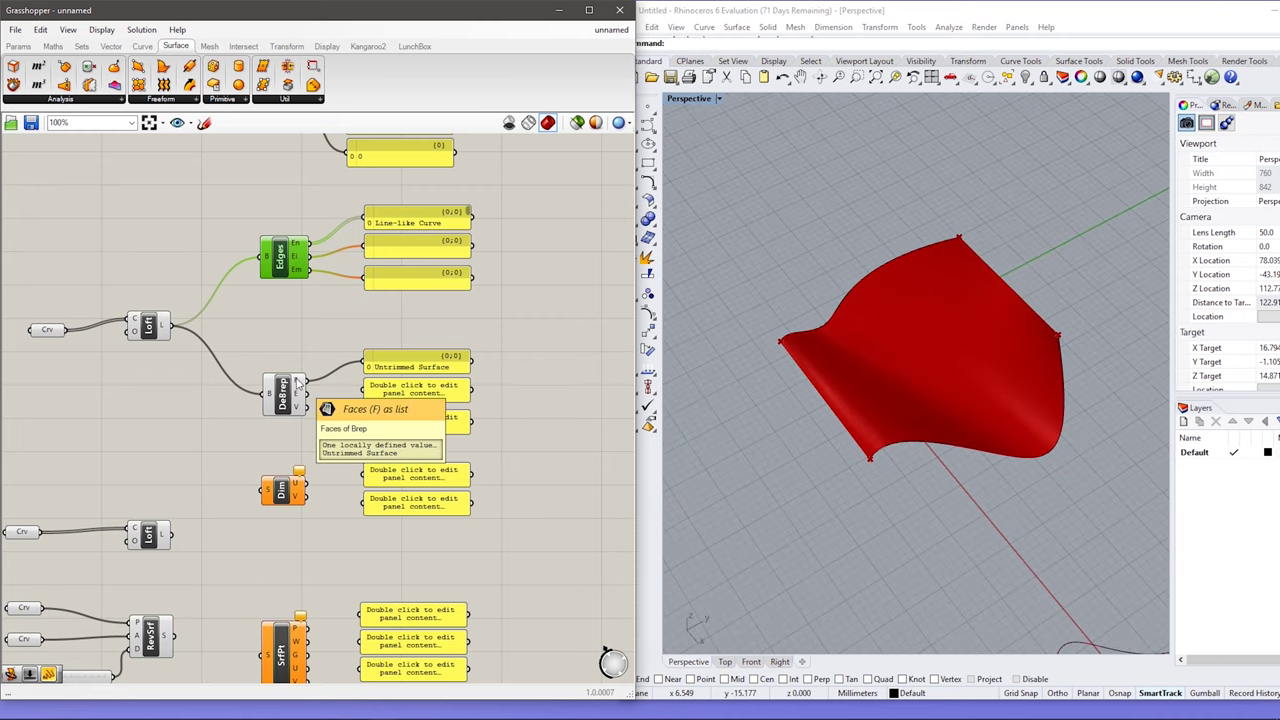
pyautogui.moveTo(306, 394); pyautogui.dragTo(362, 398)
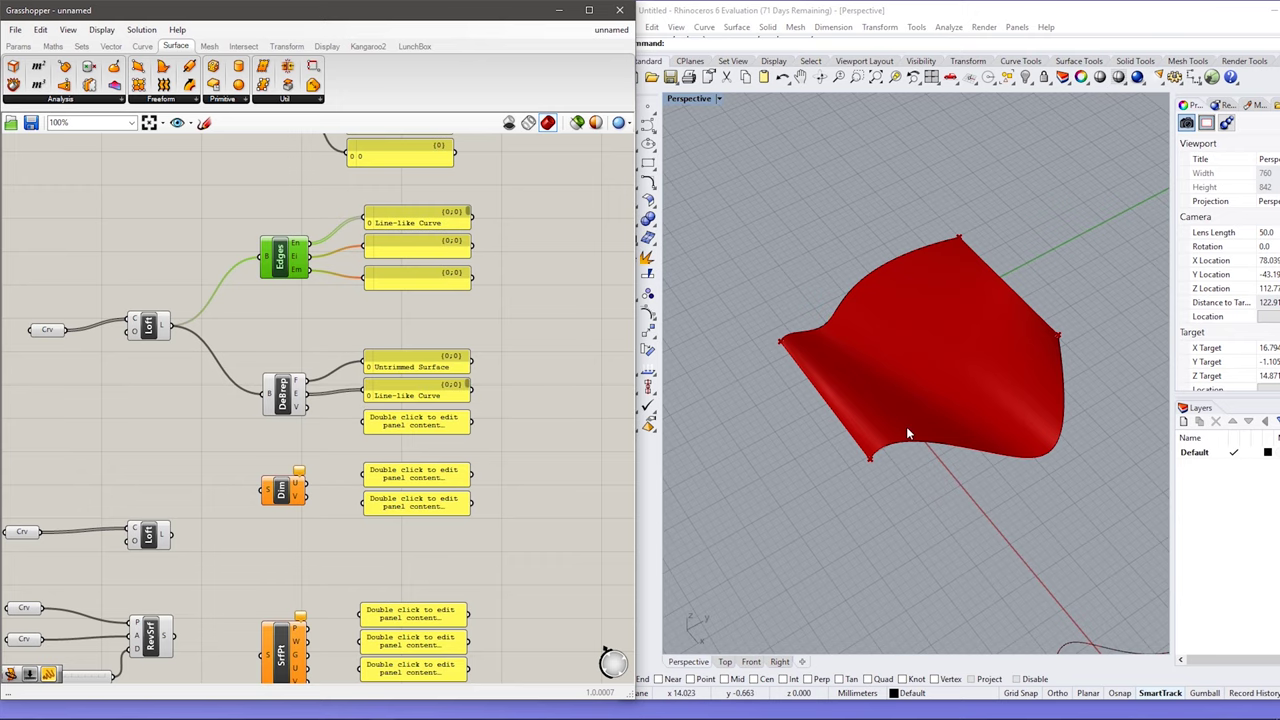
pyautogui.scroll(5, 849, 482)
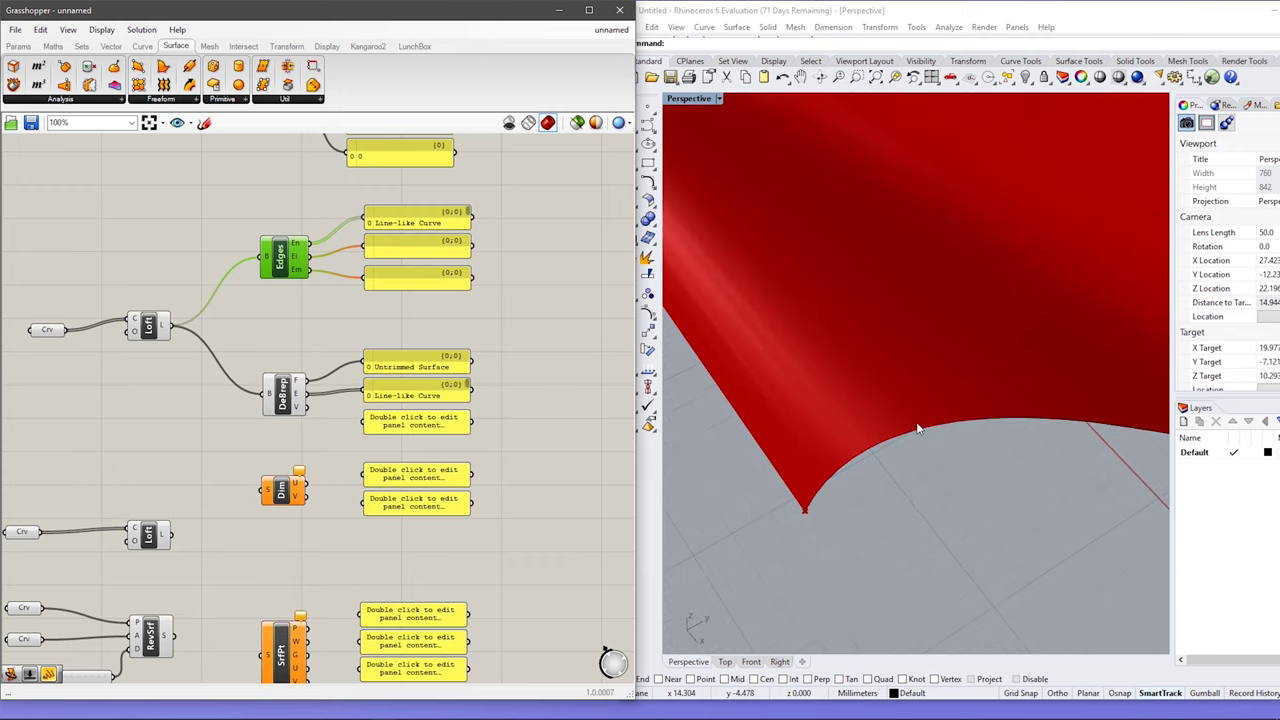
pyautogui.moveTo(308, 407); pyautogui.dragTo(366, 421)
# Disable the preview of the DeBrep component
pyautogui.scroll(-4, 838, 455)
pyautogui.scroll(-1, 468, 425)
pyautogui.moveTo(740, 300); pyautogui.dragTo(800, 330, button='right')
pyautogui.scroll(-5, 800, 330)
pyautogui.rightClick(290, 399)
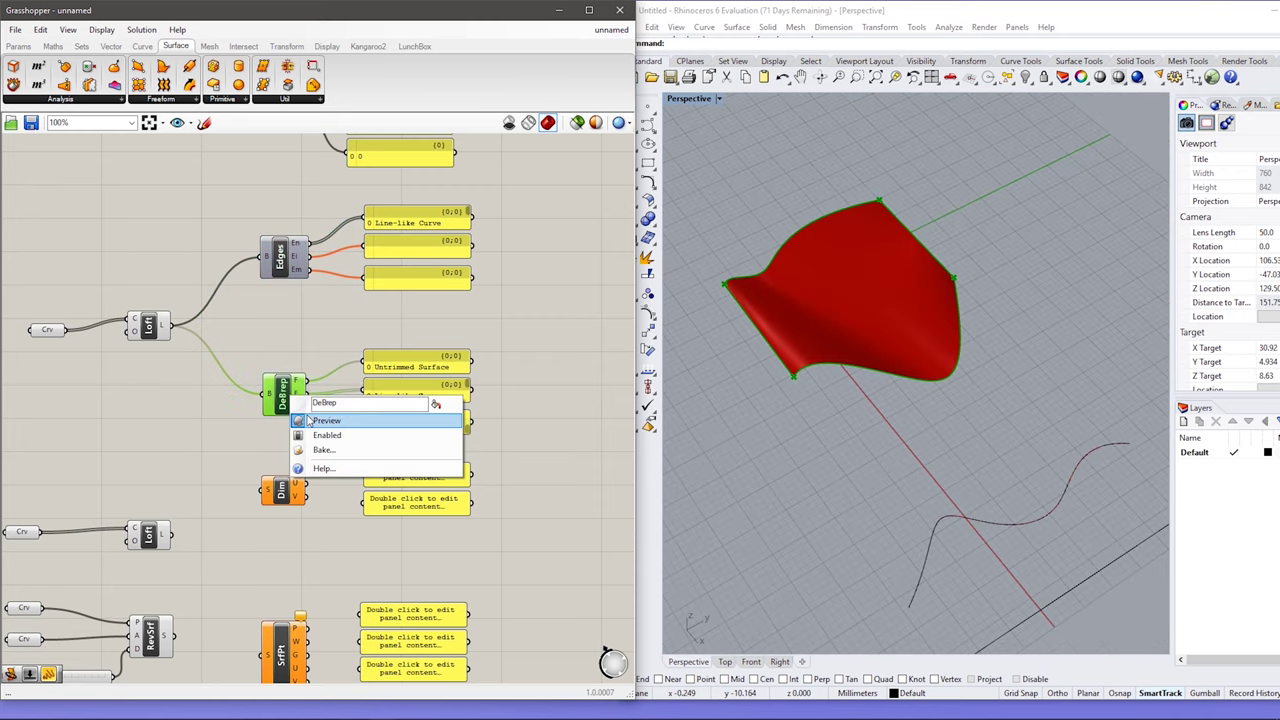
pyautogui.click(326, 421)
# Connect the next Loft output to the S input of Dim and wire its U and V outputs to the two panels beside it
pyautogui.scroll(-2, 362, 540)
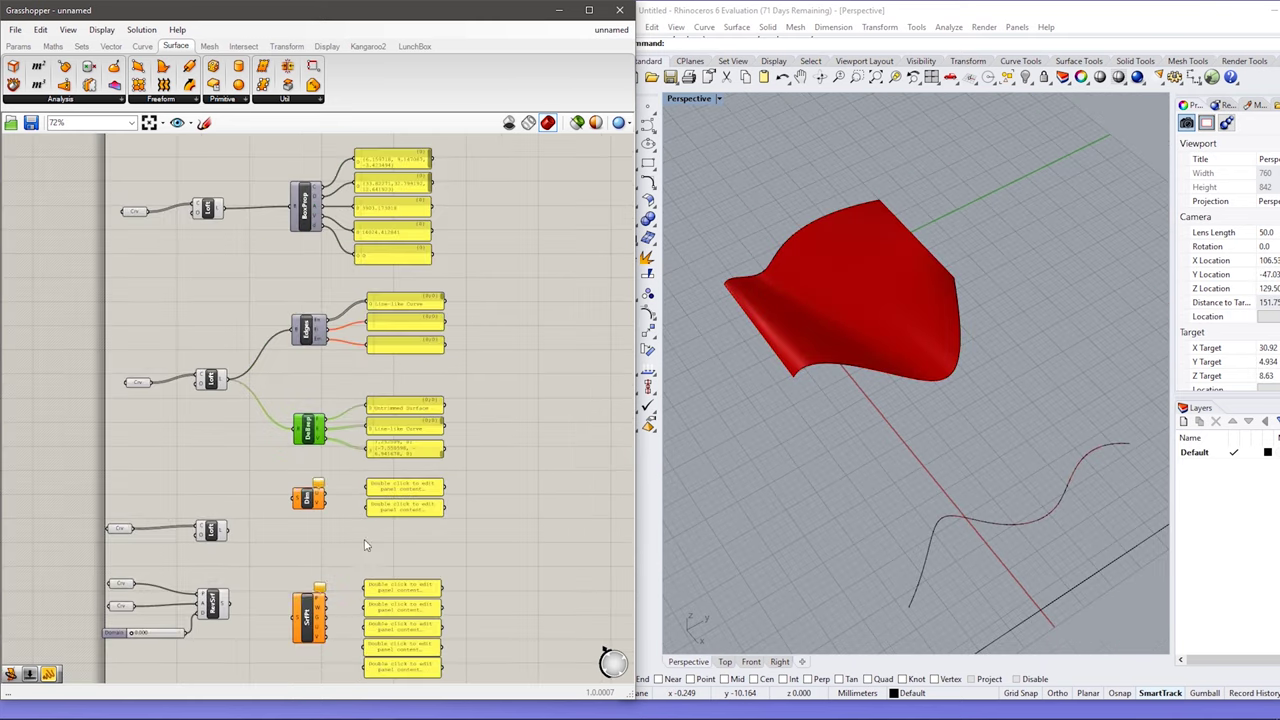
pyautogui.scroll(3, 362, 540)
pyautogui.moveTo(361, 537); pyautogui.dragTo(425, 409, button='right')
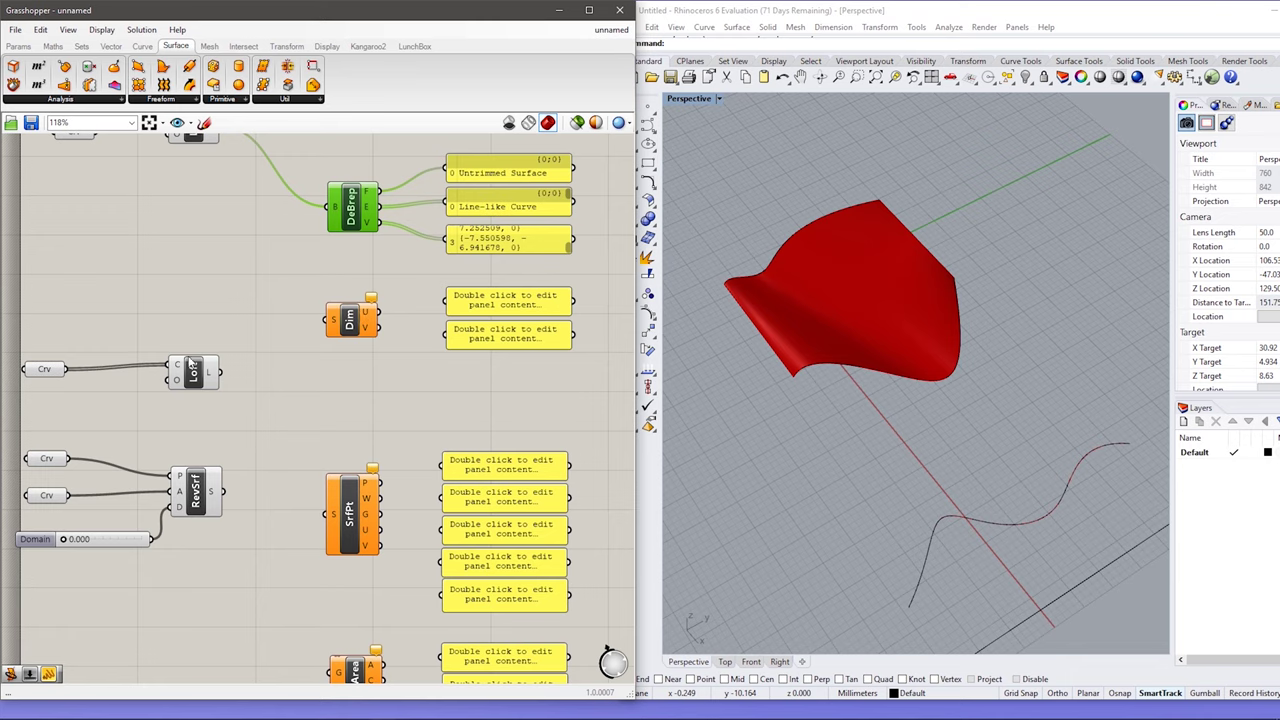
pyautogui.moveTo(226, 377); pyautogui.dragTo(332, 318)
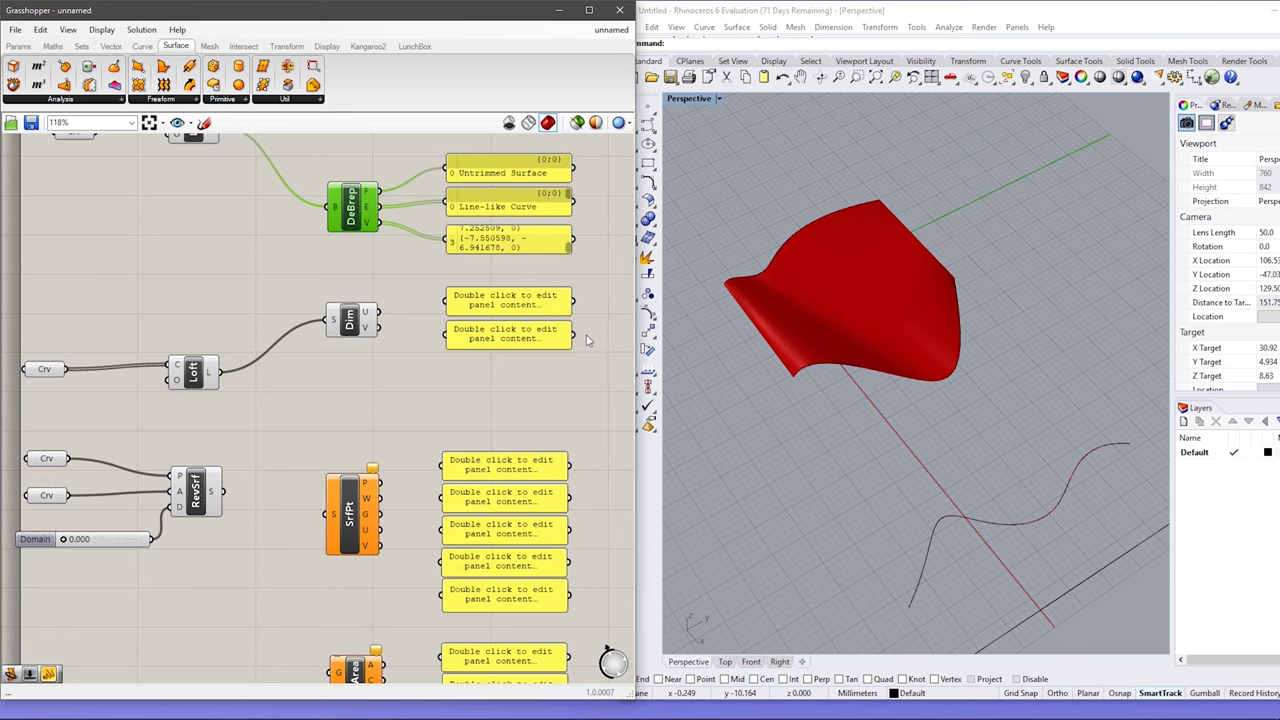
pyautogui.scroll(-2, 620, 293)
pyautogui.scroll(5, 605, 297)
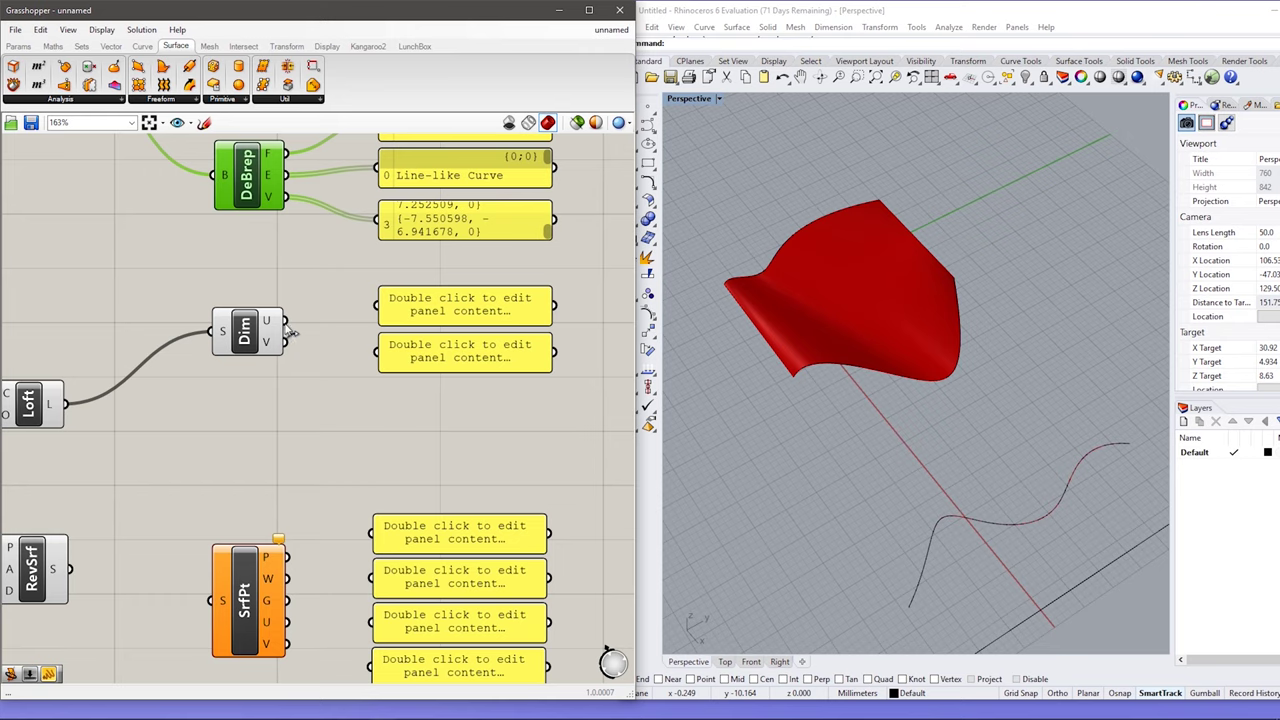
pyautogui.moveTo(285, 320); pyautogui.dragTo(376, 305)
pyautogui.moveTo(286, 342); pyautogui.dragTo(378, 360)
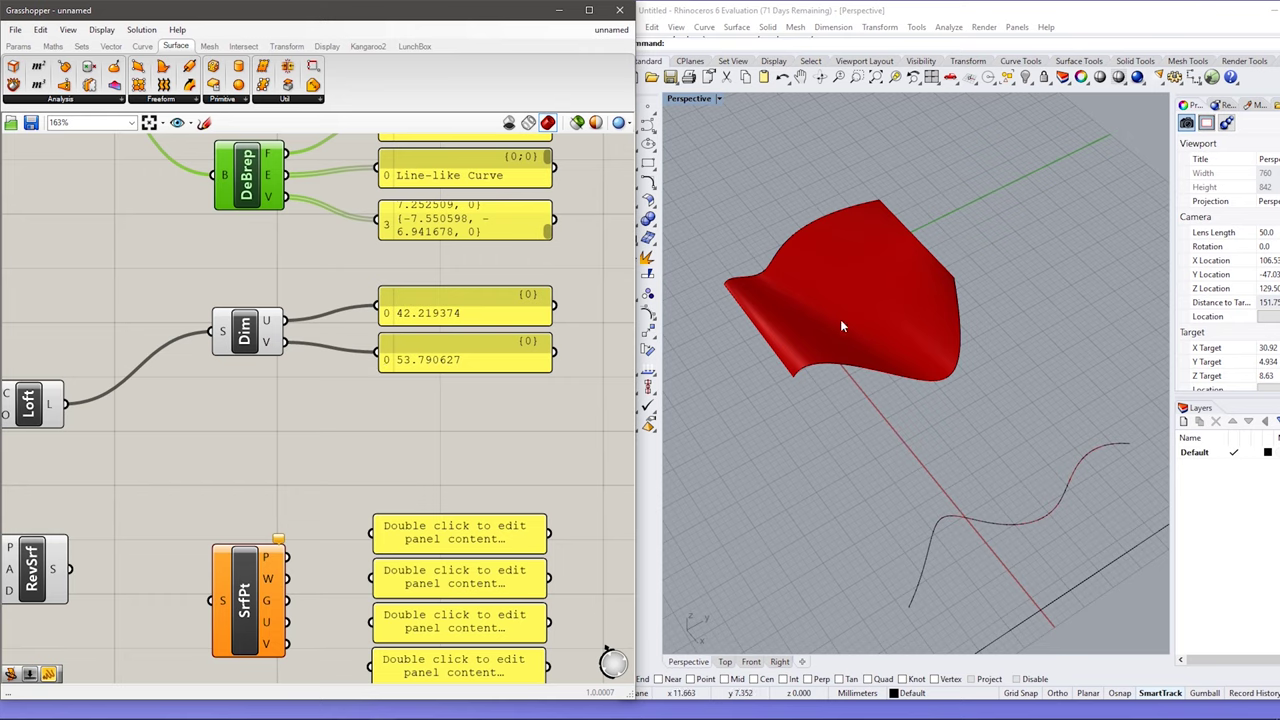
# Disable the preview of the Dim component
pyautogui.click(243, 345)
pyautogui.rightClick(245, 345)
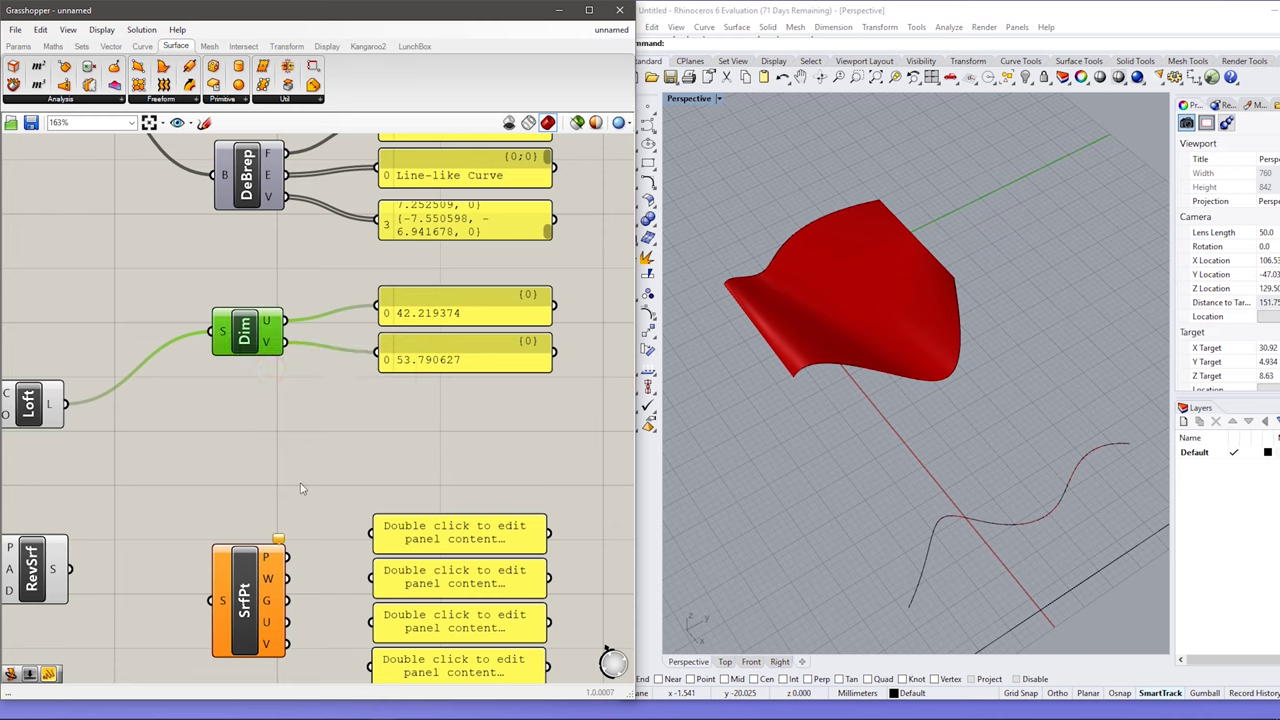
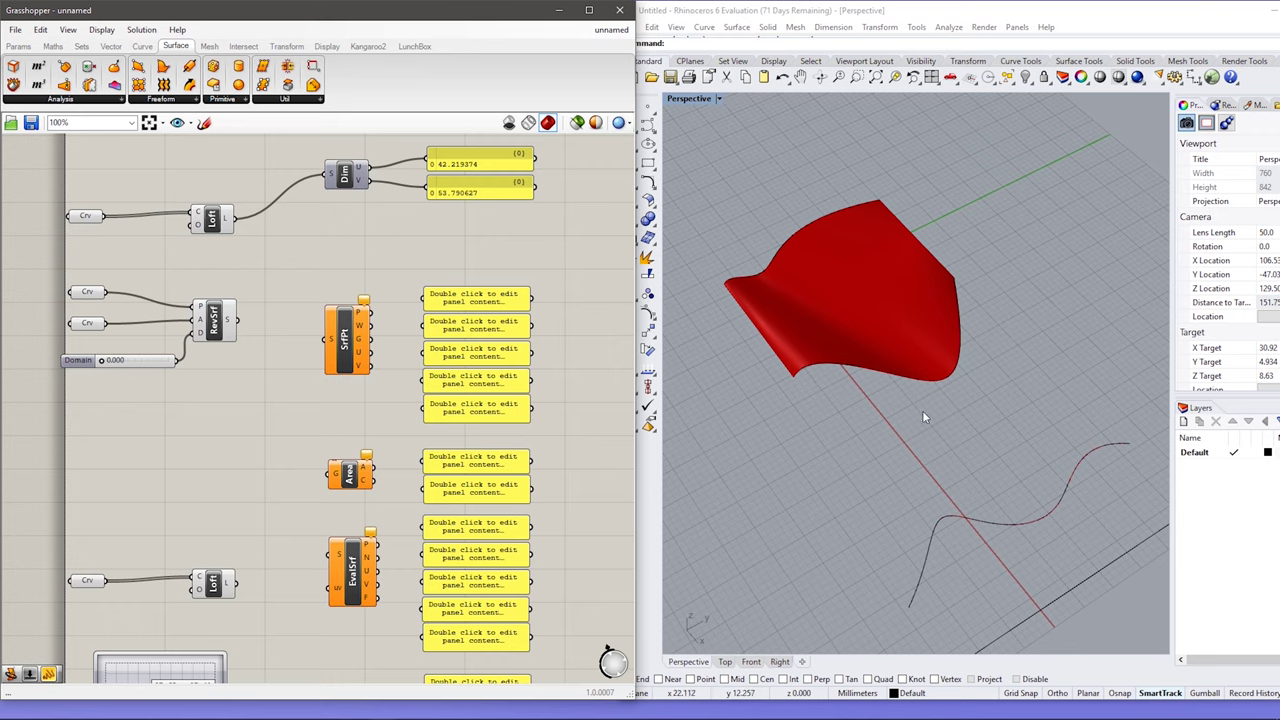
# Select the Crv parameter wired to the A input of RevSrf to identify the revolution axis line in the viewport
pyautogui.scroll(-4, 949, 531)
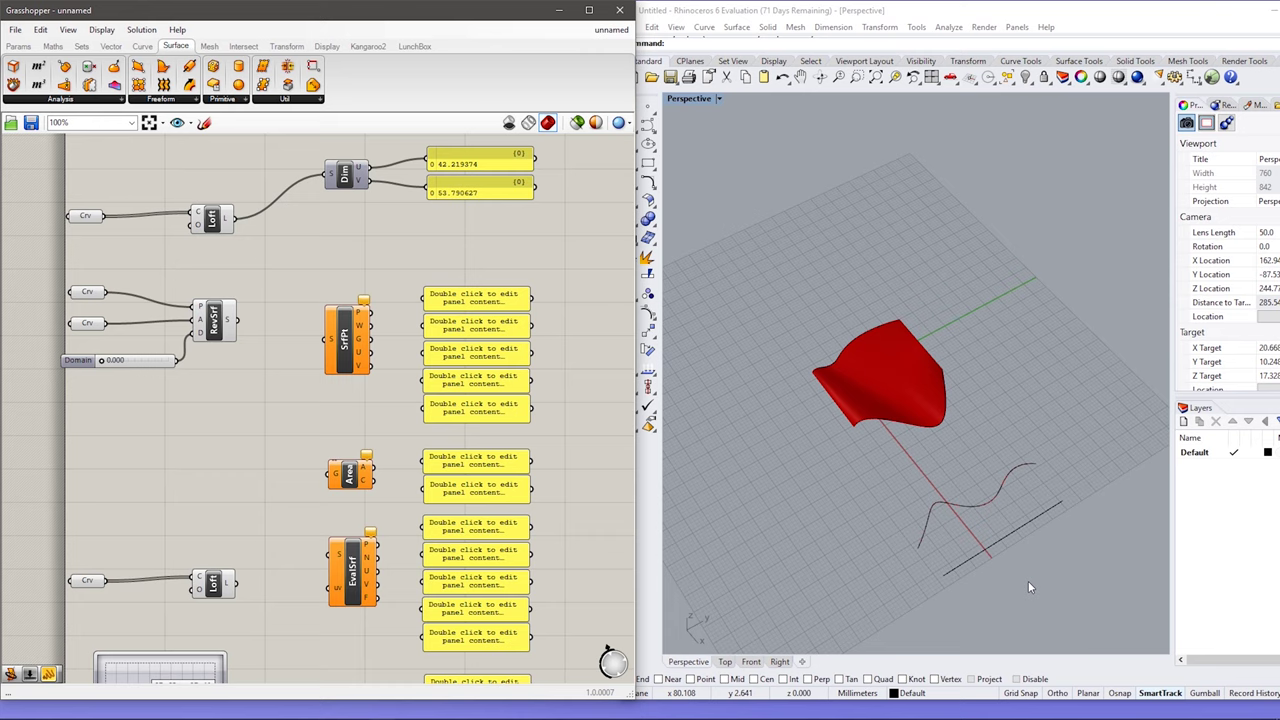
pyautogui.scroll(4, 1028, 581)
pyautogui.click(1078, 515)
pyautogui.scroll(2, 1078, 515)
pyautogui.moveTo(1090, 491); pyautogui.dragTo(1110, 468, button='right')
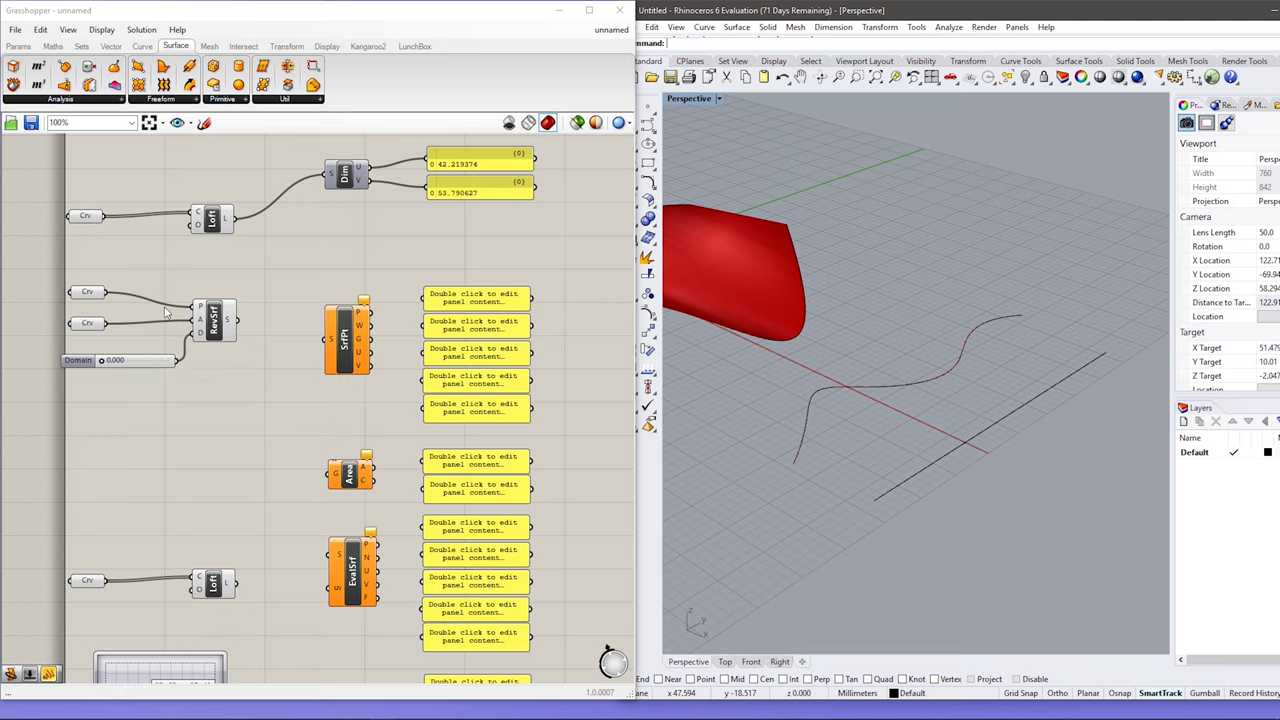
pyautogui.click(101, 323)
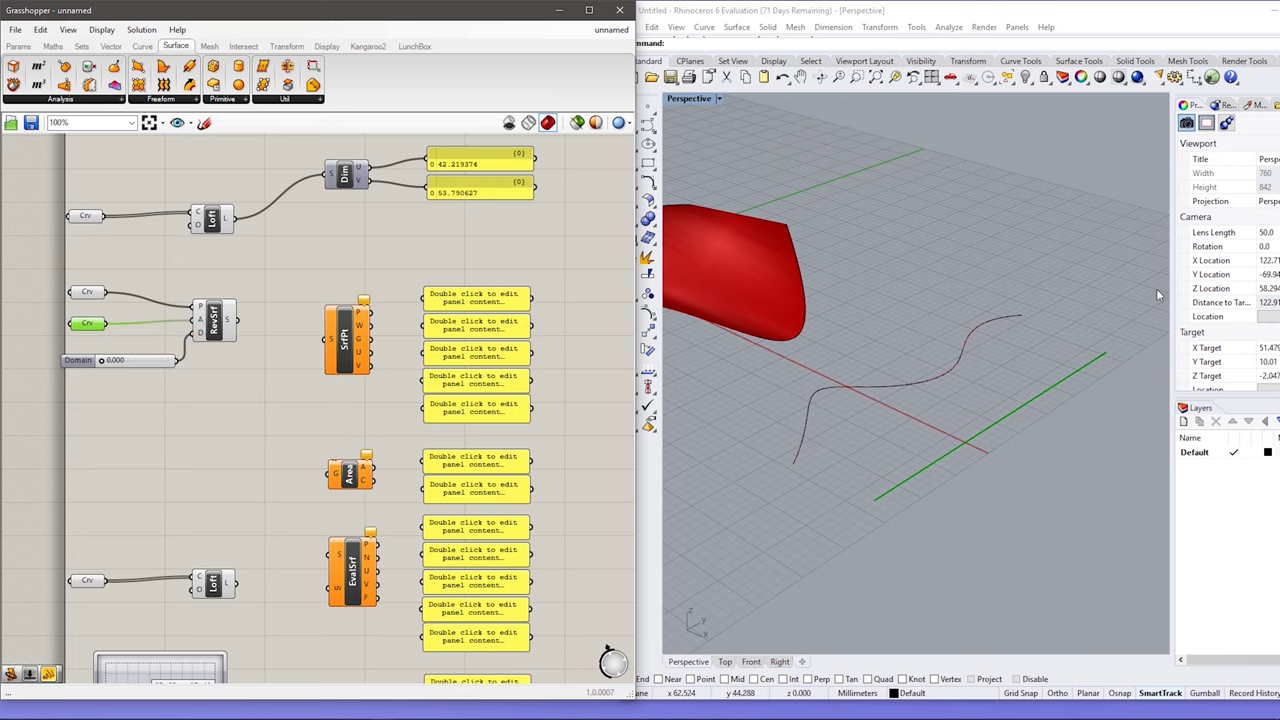
# Set the Domain slider feeding RevSrf to 6.283 to revolve the profile curve around the axis
pyautogui.moveTo(101, 360); pyautogui.dragTo(168, 362)
pyautogui.scroll(-3, 698, 290)
pyautogui.moveTo(698, 283); pyautogui.dragTo(980, 523, button='right')
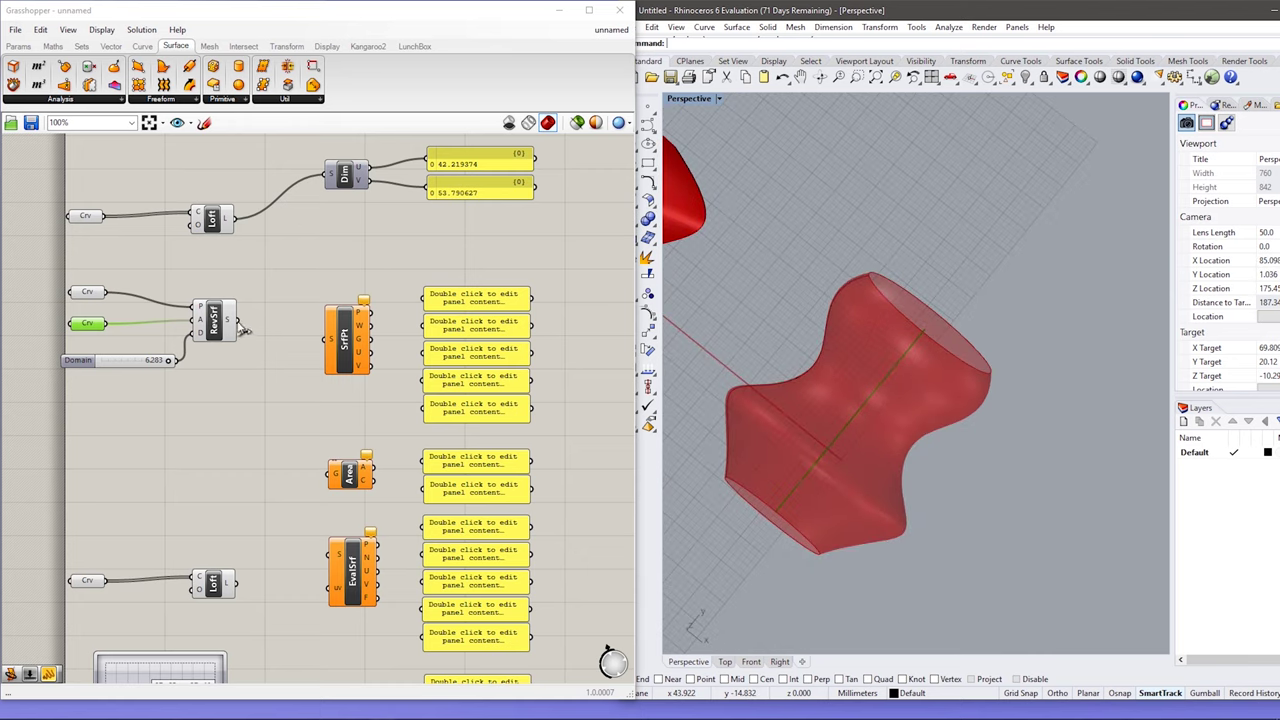
# Connect the RevSrf output to the S input of SrfPt and wire its P output to the first panel beside it
pyautogui.moveTo(237, 320); pyautogui.dragTo(329, 342)
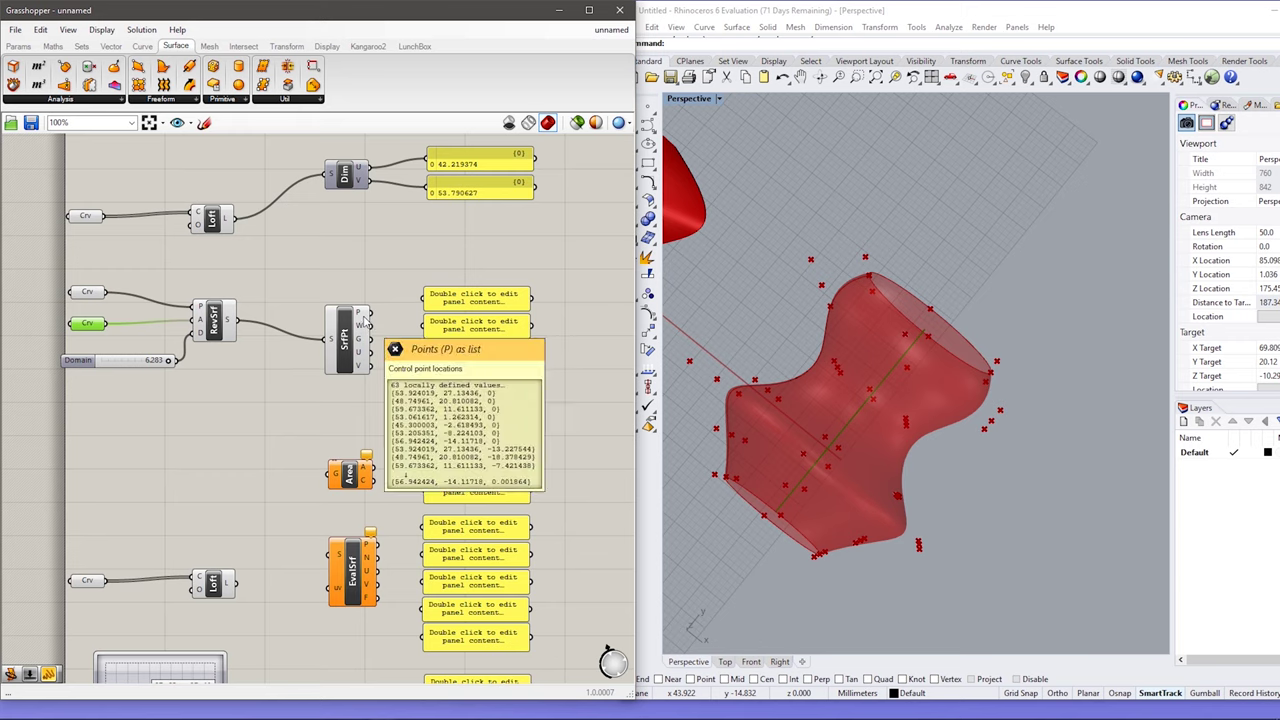
pyautogui.moveTo(376, 315); pyautogui.dragTo(424, 299)
pyautogui.moveTo(862, 459); pyautogui.dragTo(920, 449, button='right')
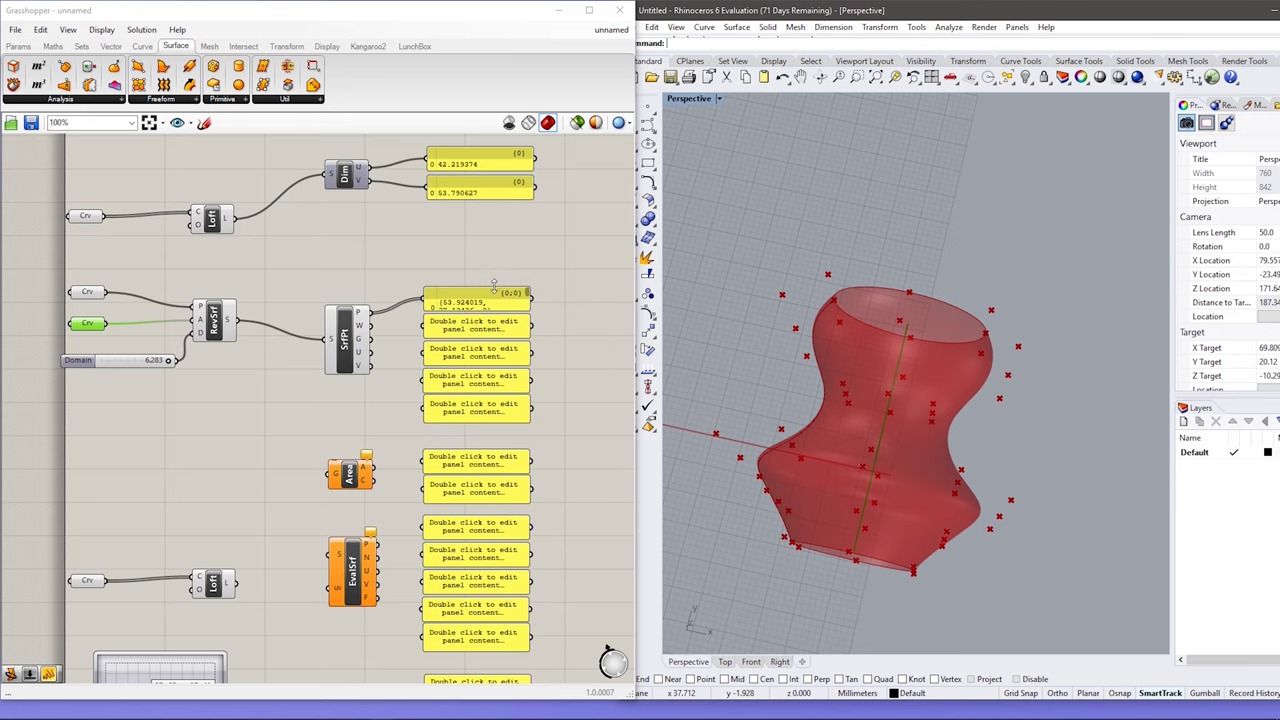
# Enlarge the SrfPt P panel and move it up, then wire the W output to the second panel and enlarge that panel
pyautogui.moveTo(494, 286); pyautogui.dragTo(494, 268)
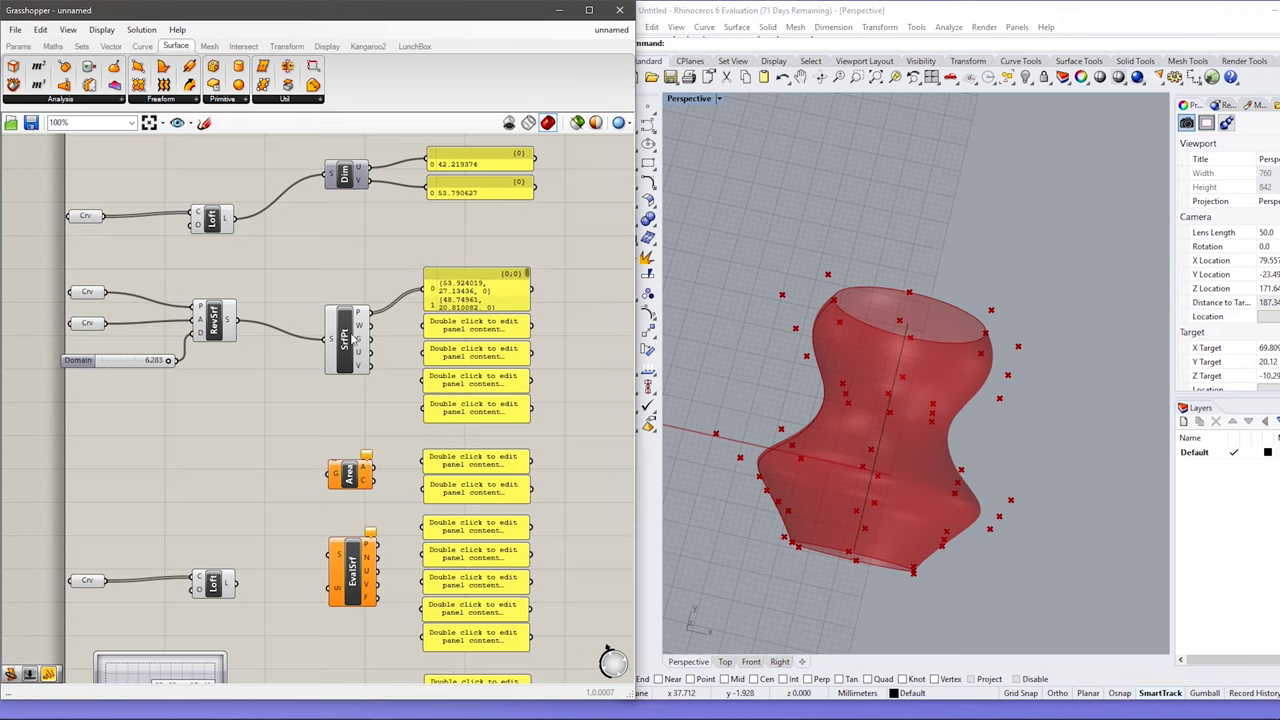
pyautogui.moveTo(372, 326); pyautogui.dragTo(426, 328)
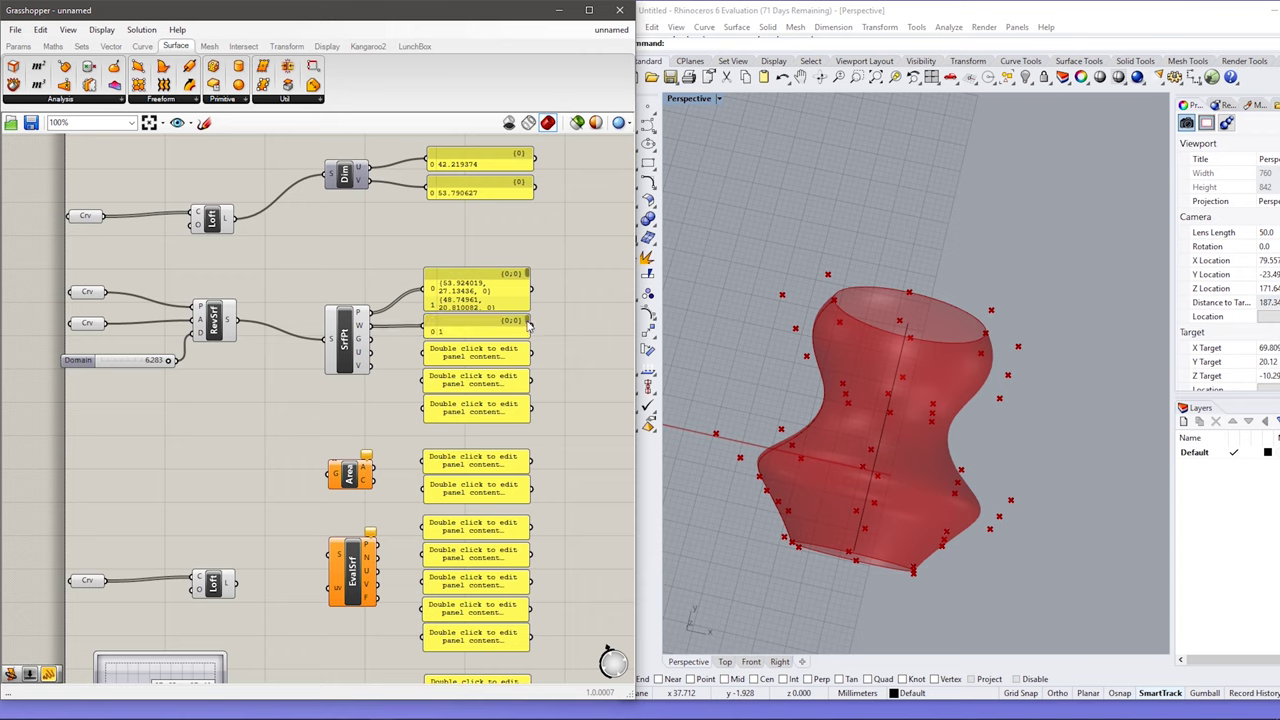
pyautogui.scroll(-8, 528, 324)
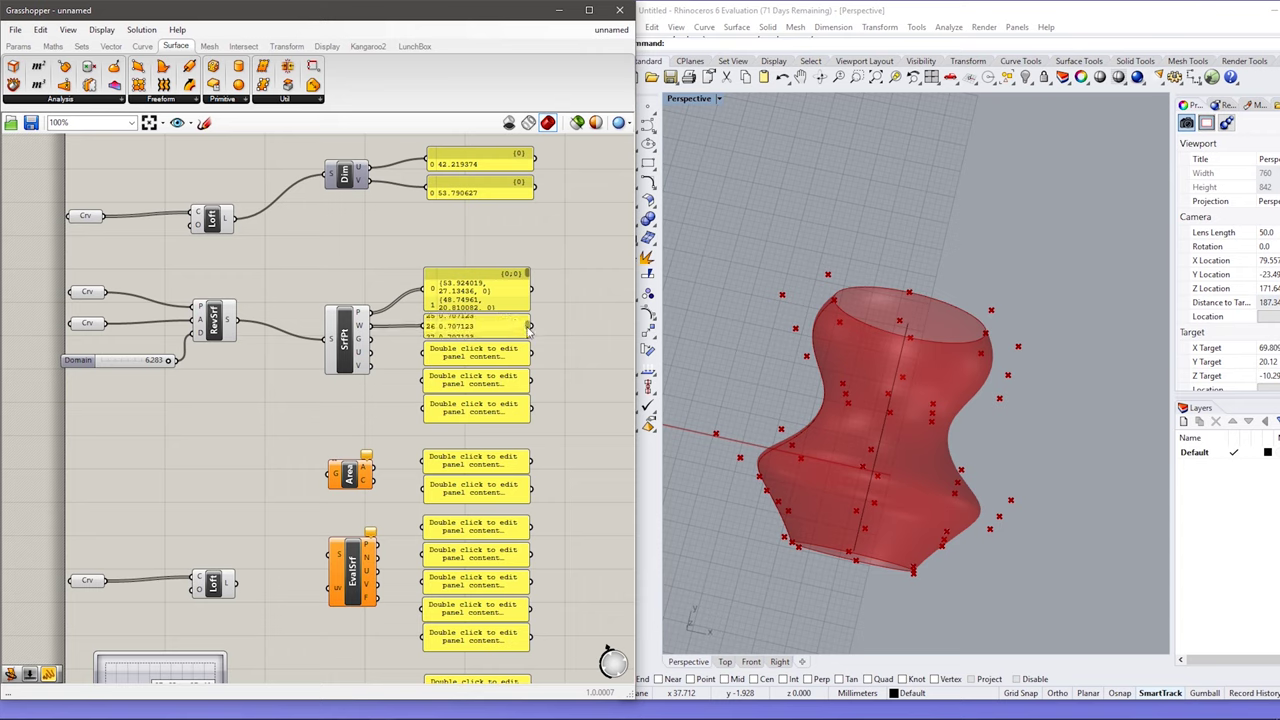
pyautogui.moveTo(483, 281); pyautogui.dragTo(483, 244)
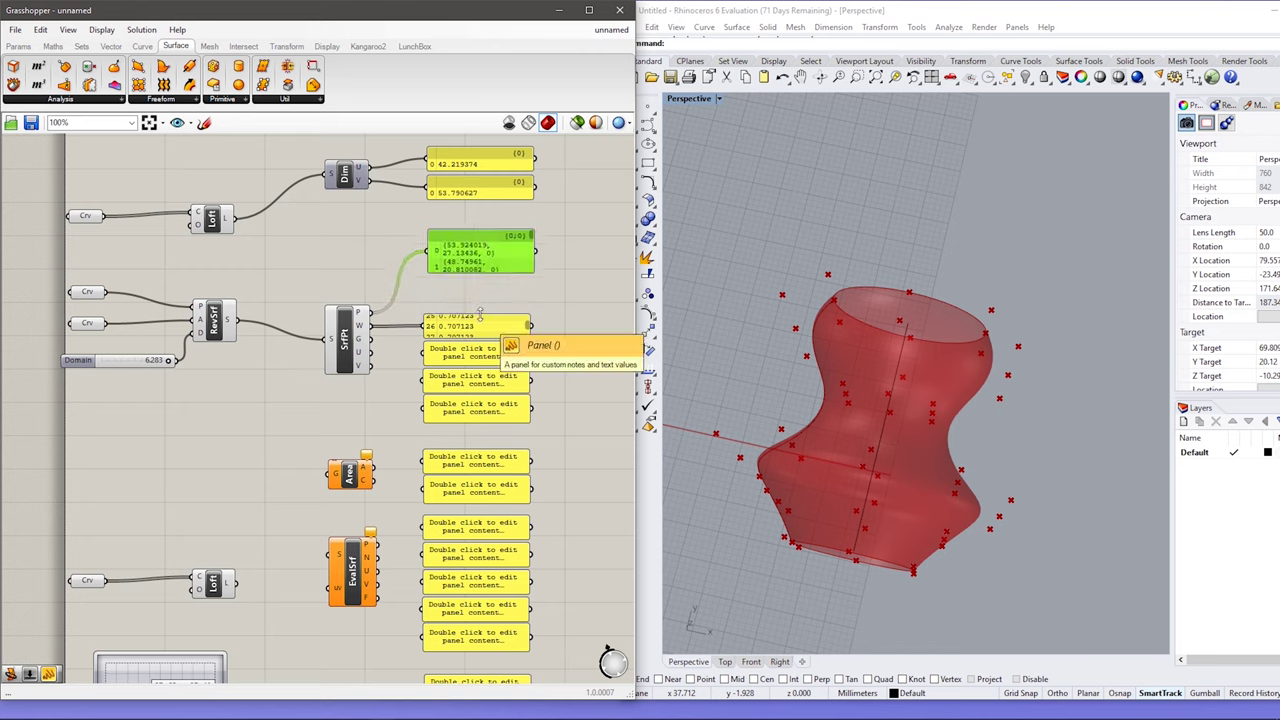
pyautogui.moveTo(480, 313); pyautogui.dragTo(487, 268)
pyautogui.scroll(-5, 528, 302)
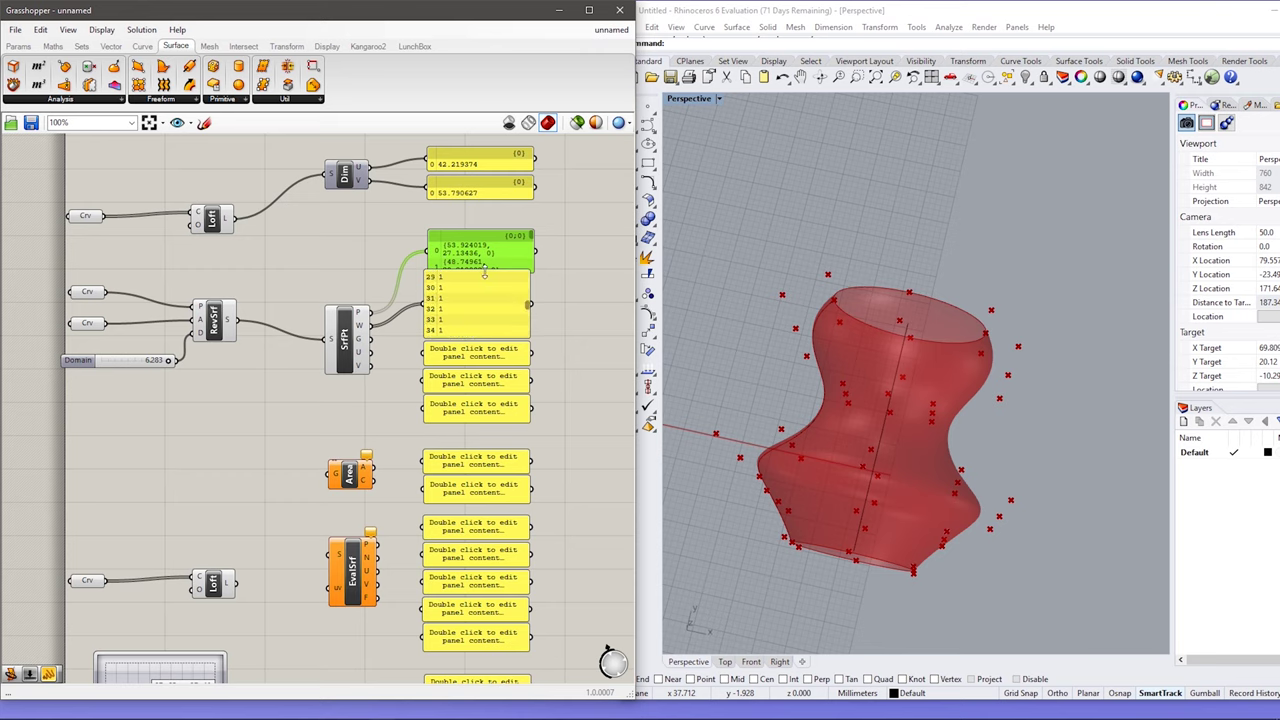
pyautogui.moveTo(484, 272); pyautogui.dragTo(484, 284)
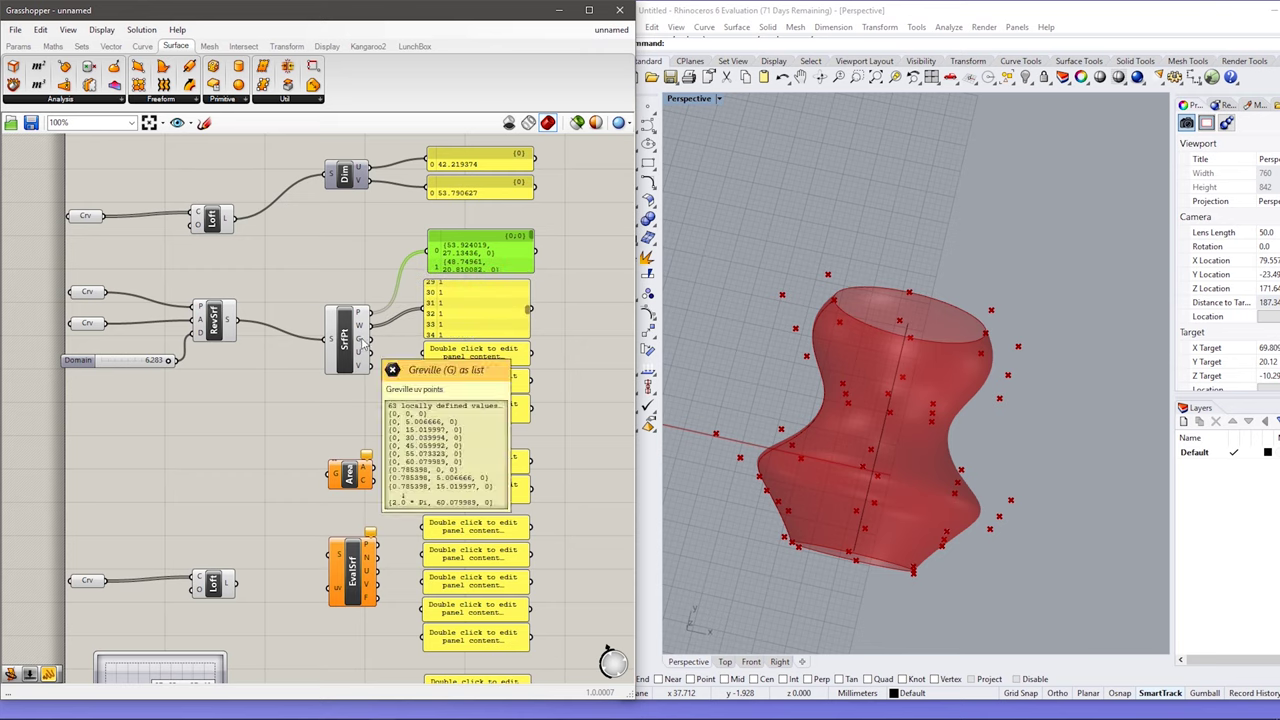
# Wire SrfPt's G, U and V outputs to the remaining three panels beside it and disable the component's preview
pyautogui.moveTo(371, 338); pyautogui.dragTo(426, 355)
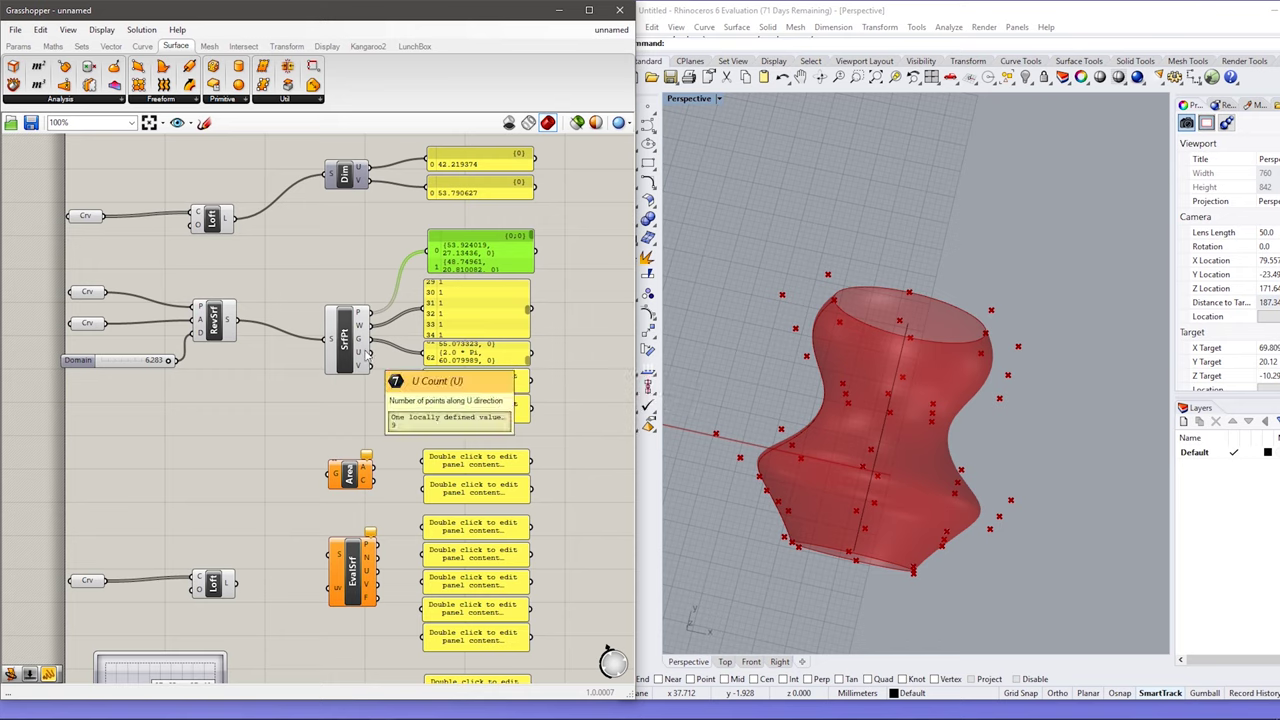
pyautogui.moveTo(369, 354); pyautogui.dragTo(426, 408)
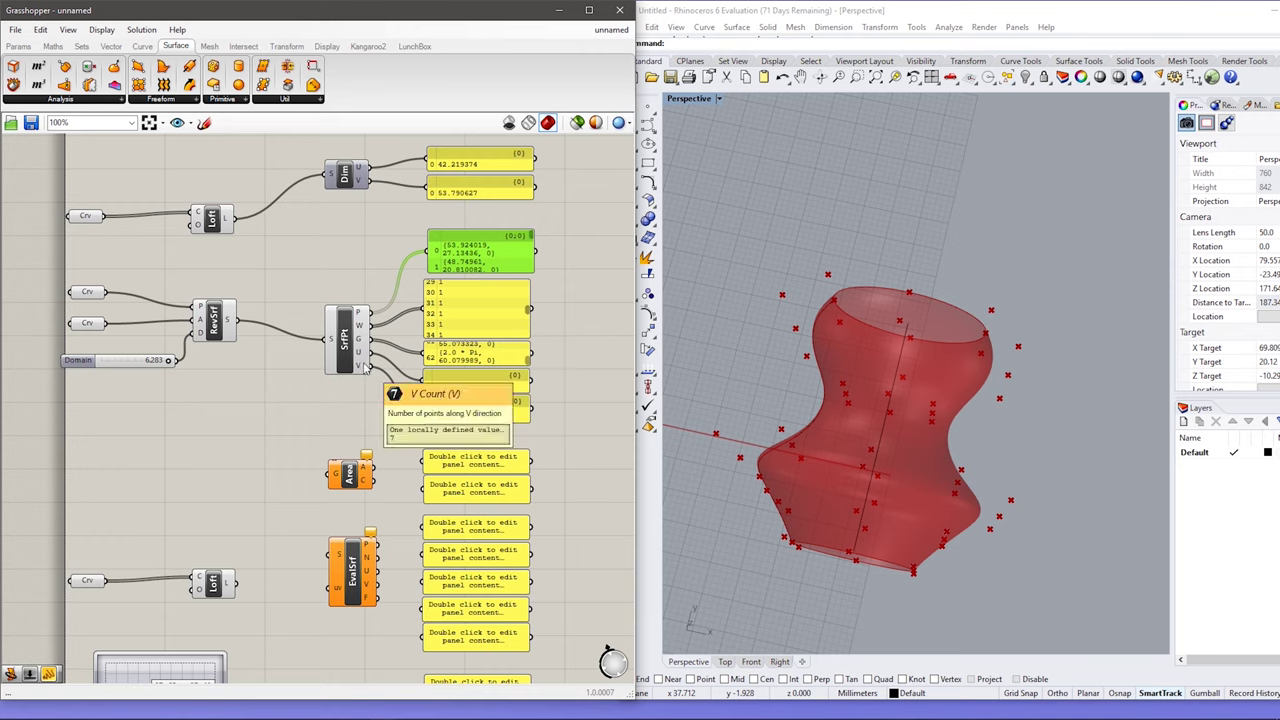
pyautogui.moveTo(843, 594); pyautogui.dragTo(815, 540, button='right')
pyautogui.click(343, 340)
pyautogui.rightClick(345, 340)
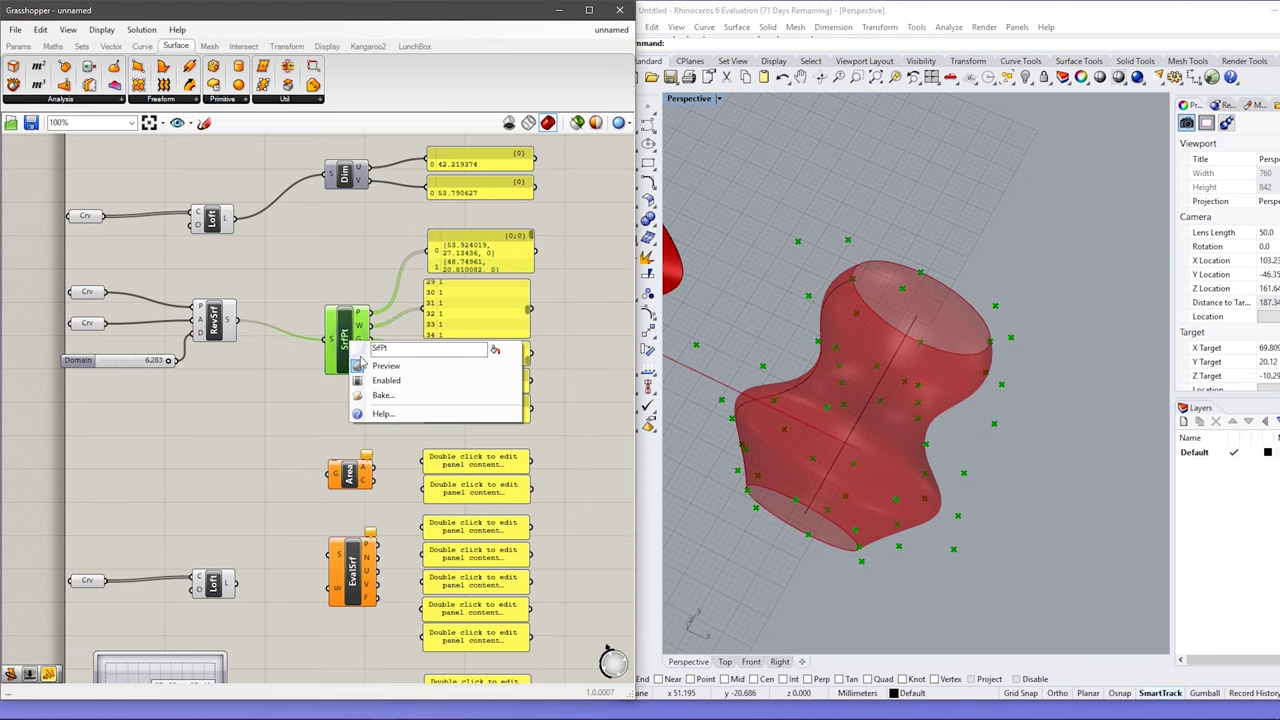
pyautogui.click(375, 365)
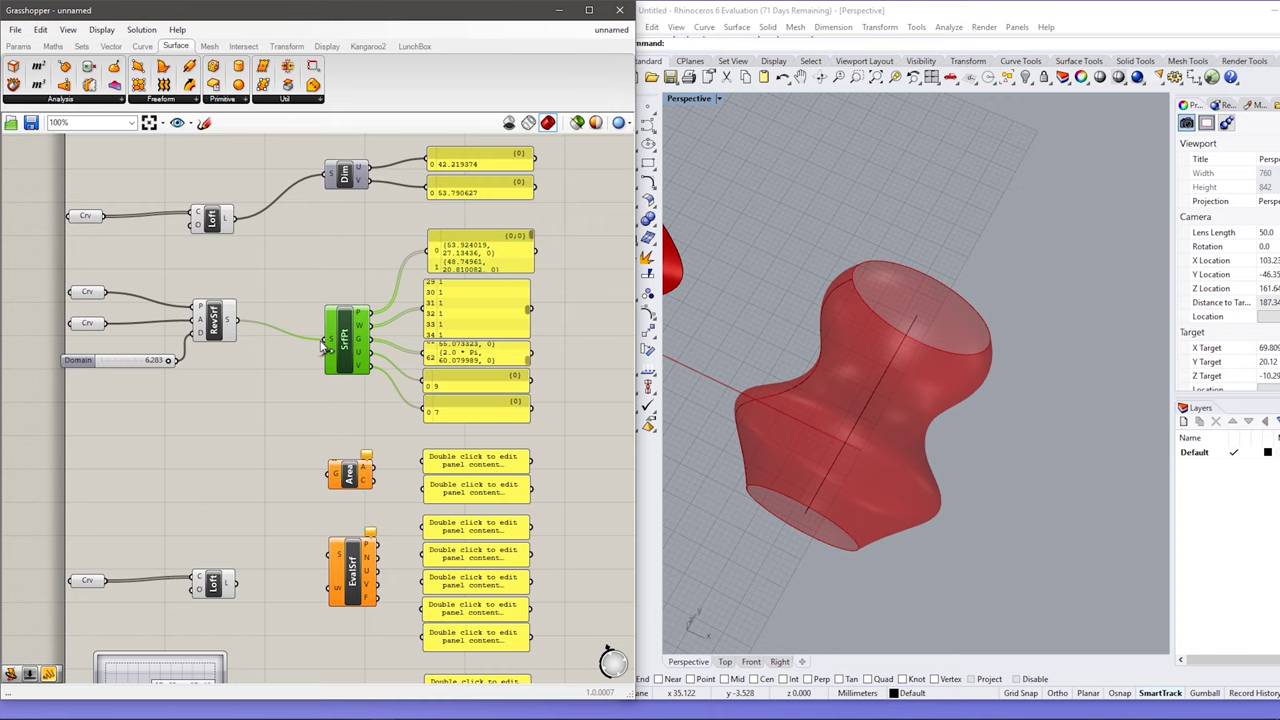
# Disconnect RevSrf from the SrfPt S input and set the Domain slider to 0.000
pyautogui.keyDown('ctrl'); pyautogui.moveTo(327, 343); pyautogui.dragTo(260, 340); pyautogui.keyUp('ctrl')
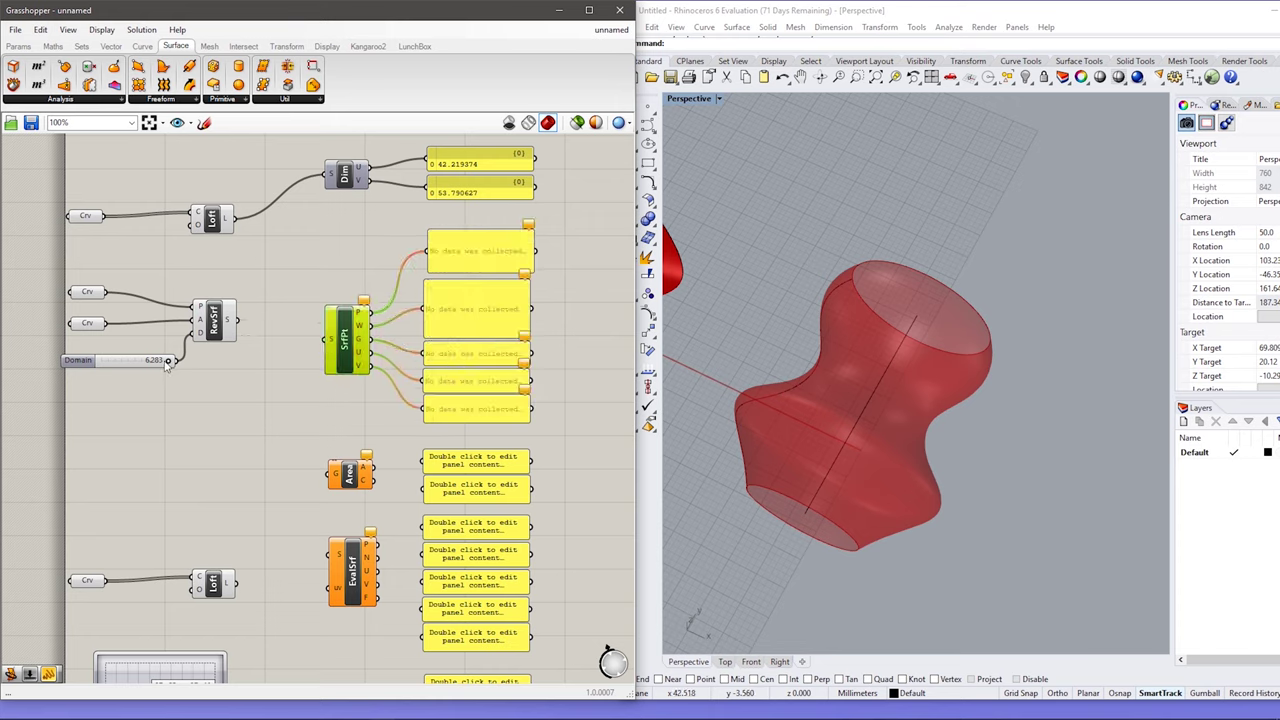
pyautogui.moveTo(168, 361); pyautogui.dragTo(100, 360)
# Connect the output of the lower Loft component to the G input of Area
pyautogui.moveTo(660, 357); pyautogui.dragTo(768, 298, button='right')
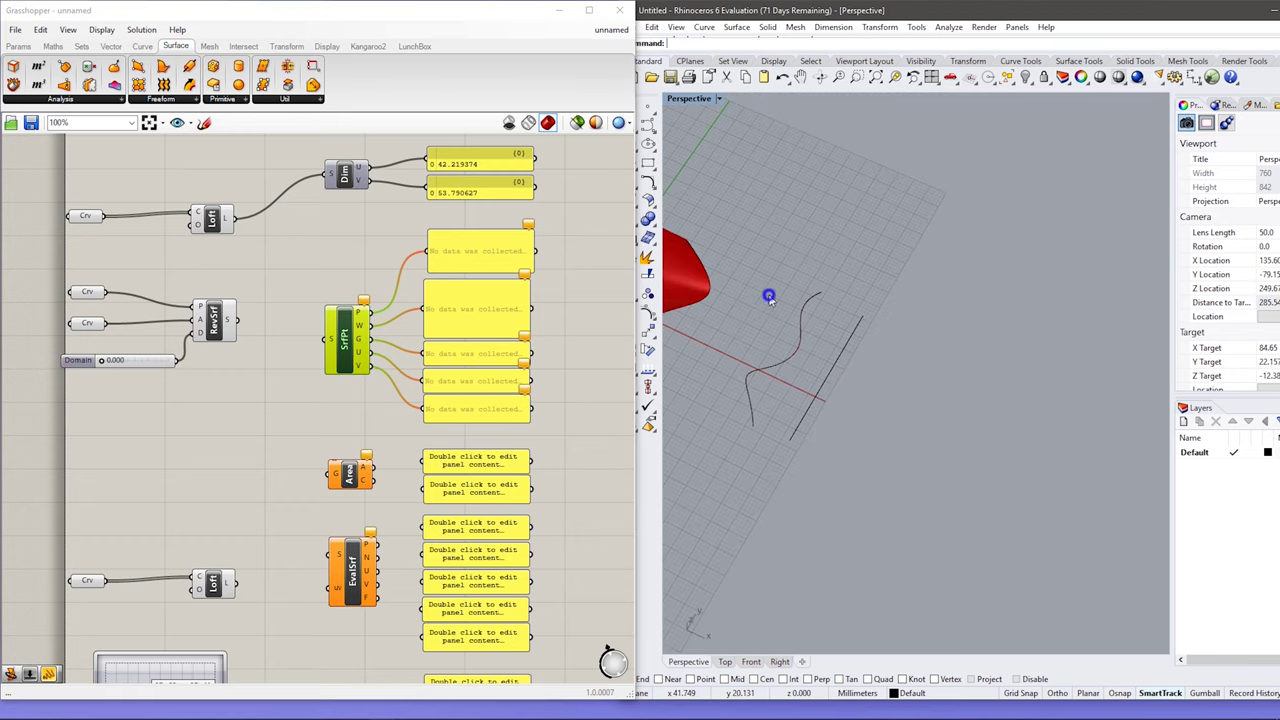
pyautogui.click(800, 77)
pyautogui.moveTo(905, 270); pyautogui.dragTo(1040, 270)
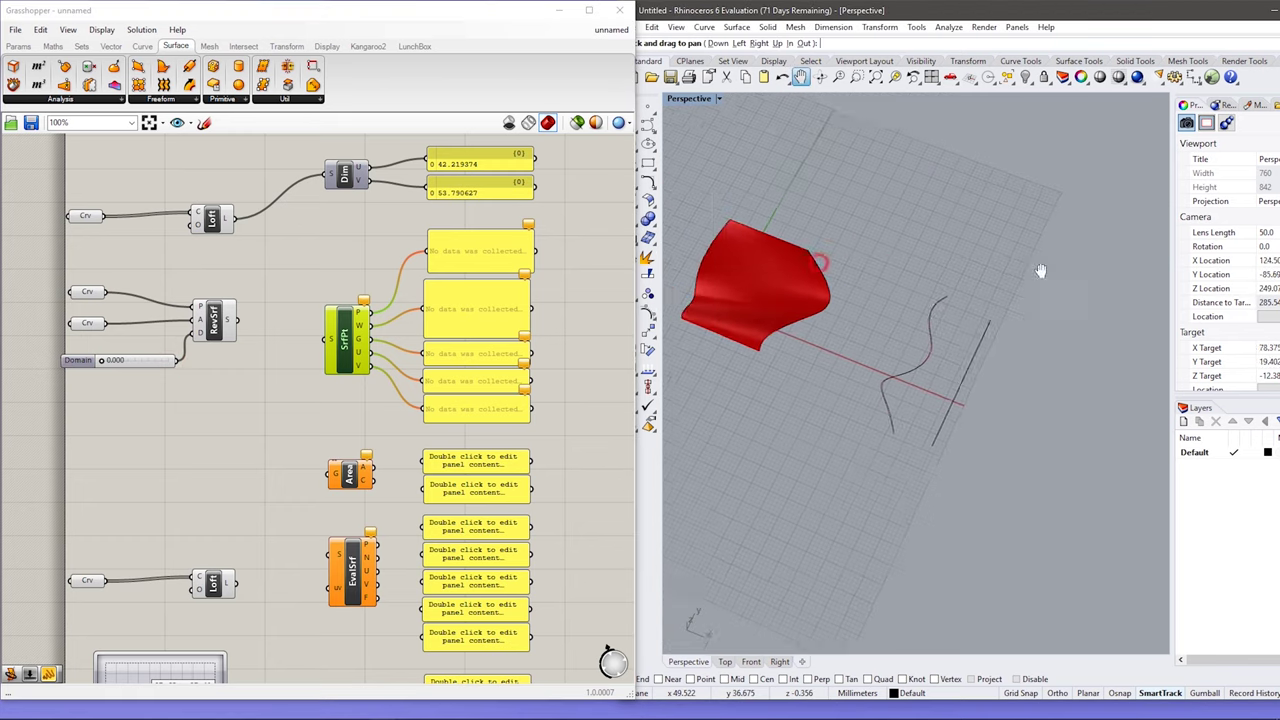
pyautogui.moveTo(1040, 270); pyautogui.dragTo(821, 285, button='right')
pyautogui.scroll(5, 821, 285)
pyautogui.moveTo(898, 307); pyautogui.dragTo(972, 256, button='right')
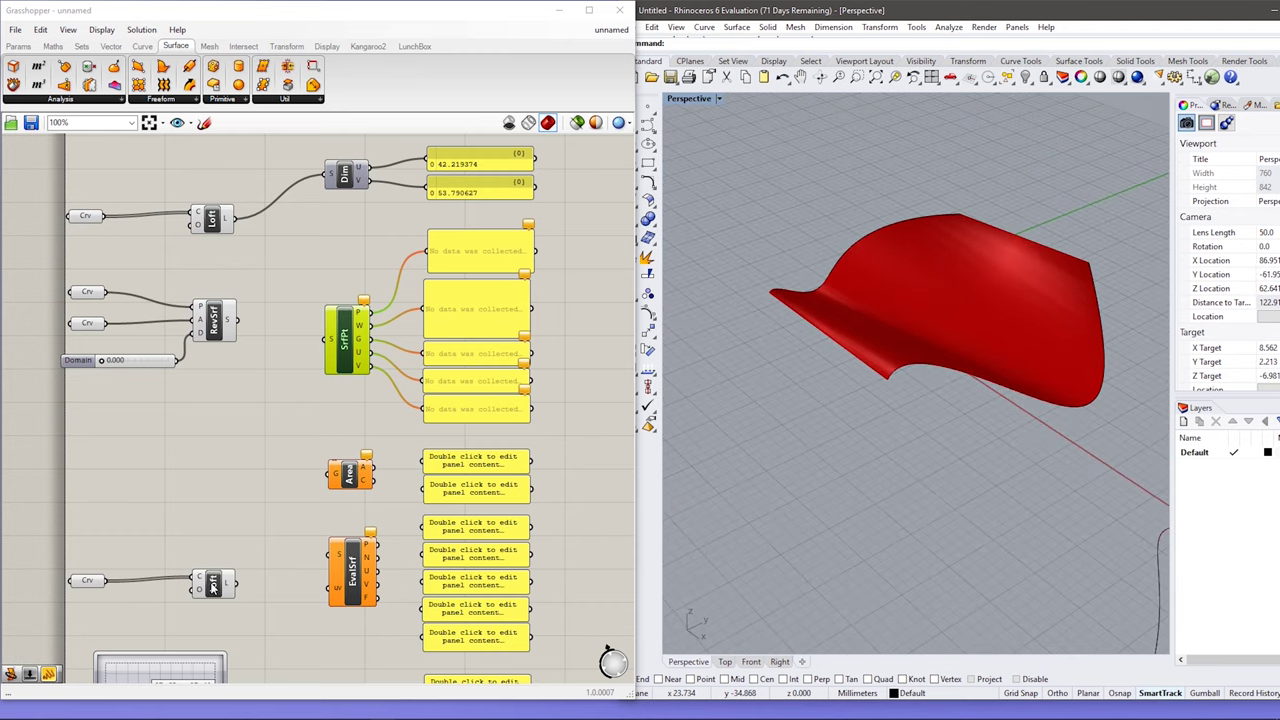
pyautogui.moveTo(357, 487)
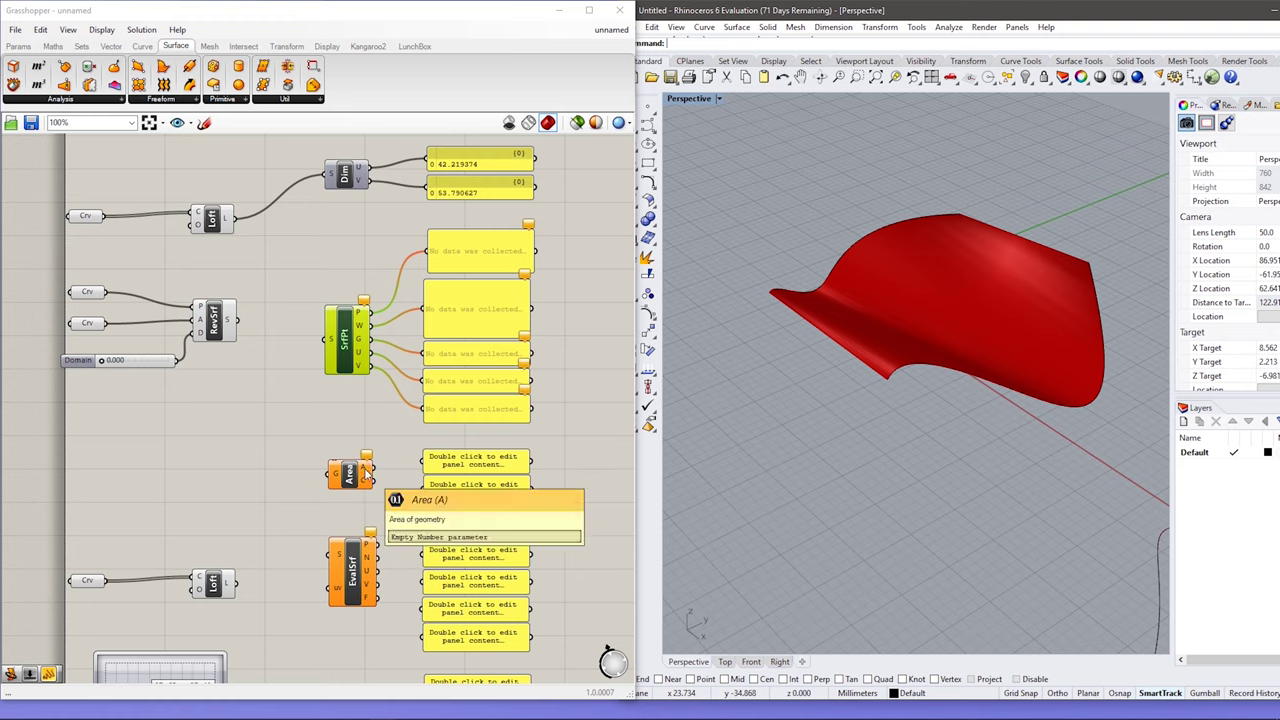
pyautogui.moveTo(237, 583); pyautogui.dragTo(333, 476)
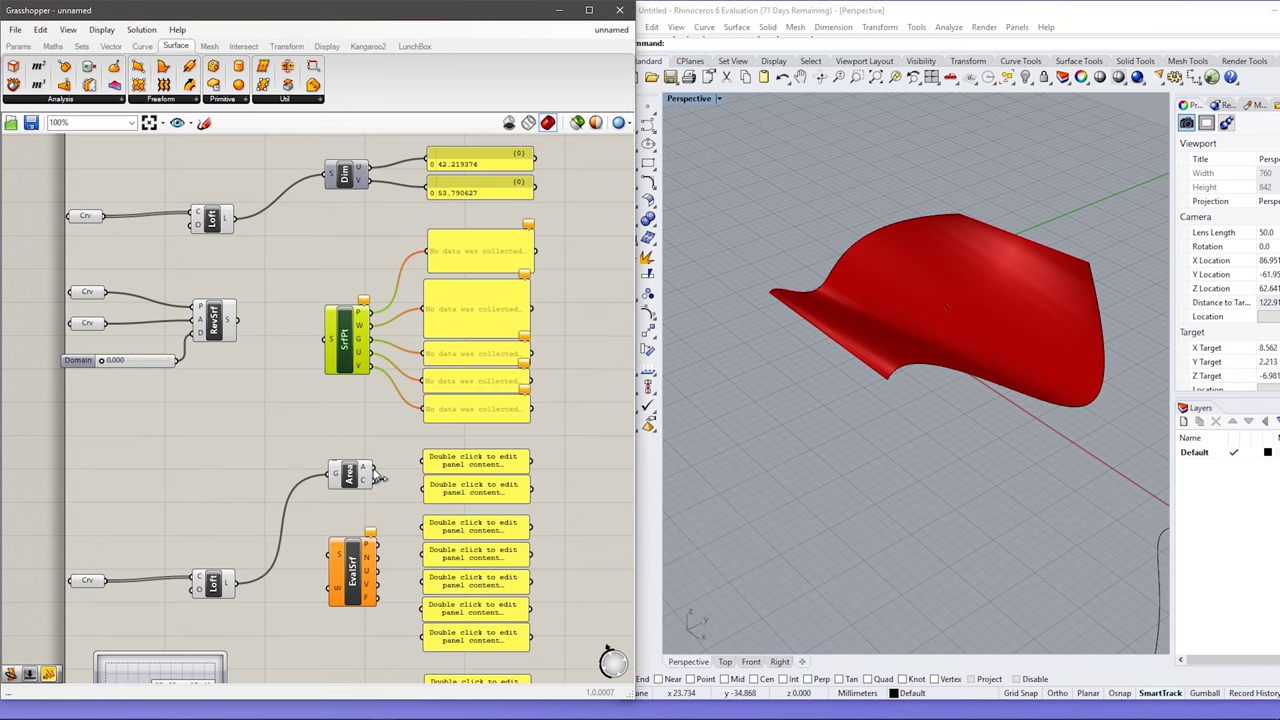
# Wire the A and C outputs of Area to the two panels beside it
pyautogui.click(971, 300)
pyautogui.keyDown('shift'); pyautogui.moveTo(900, 405); pyautogui.dragTo(782, 395, button='right'); pyautogui.keyUp('shift')
pyautogui.scroll(5, 820, 338)
pyautogui.scroll(-8, 821, 334)
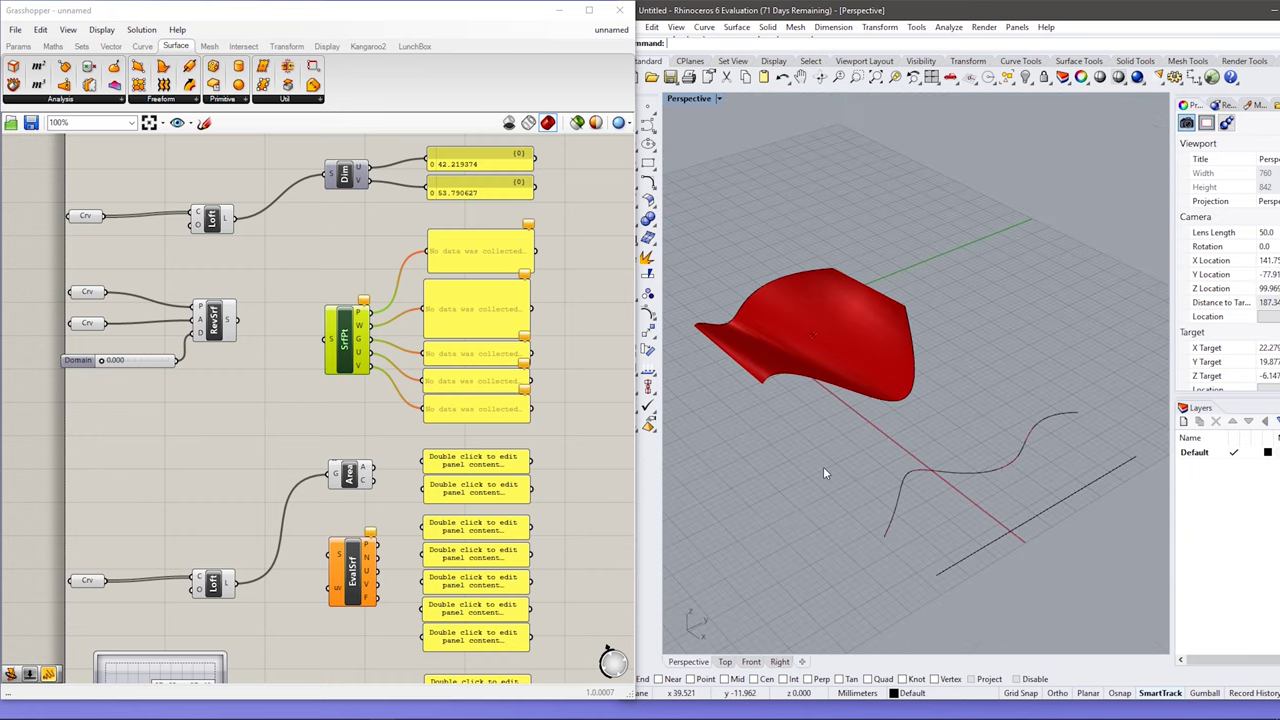
pyautogui.moveTo(824, 472); pyautogui.dragTo(835, 421, button='right')
pyautogui.moveTo(372, 469); pyautogui.dragTo(424, 488)
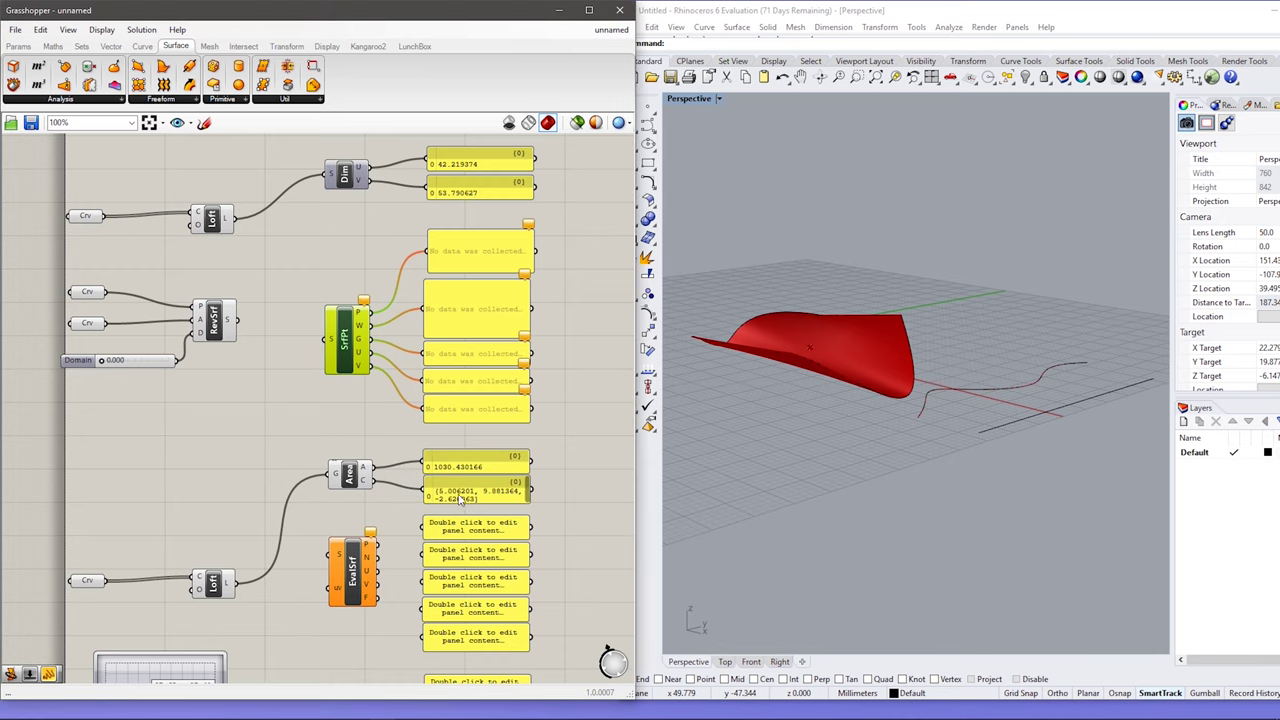
# Move the lower Crv parameter and its Loft component up together, between the levels of Area and EvalSrf
pyautogui.scroll(-2, 353, 597)
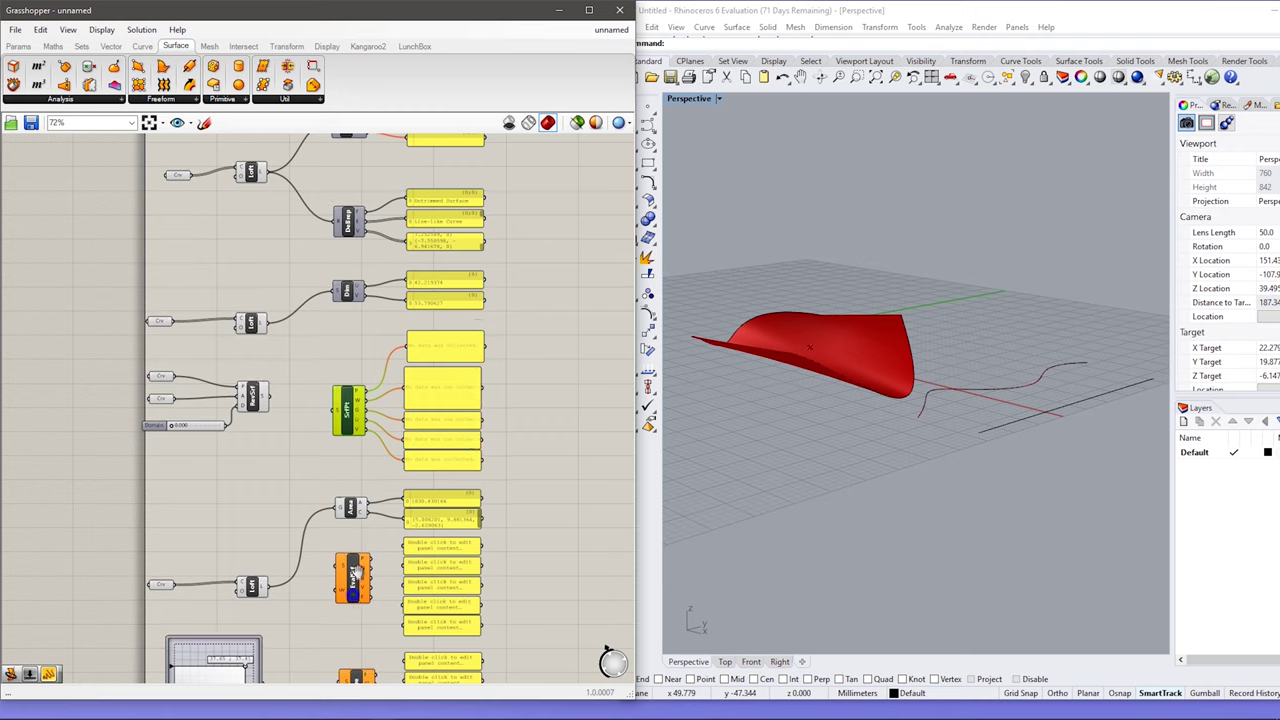
pyautogui.scroll(5, 353, 597)
pyautogui.scroll(-2, 376, 459)
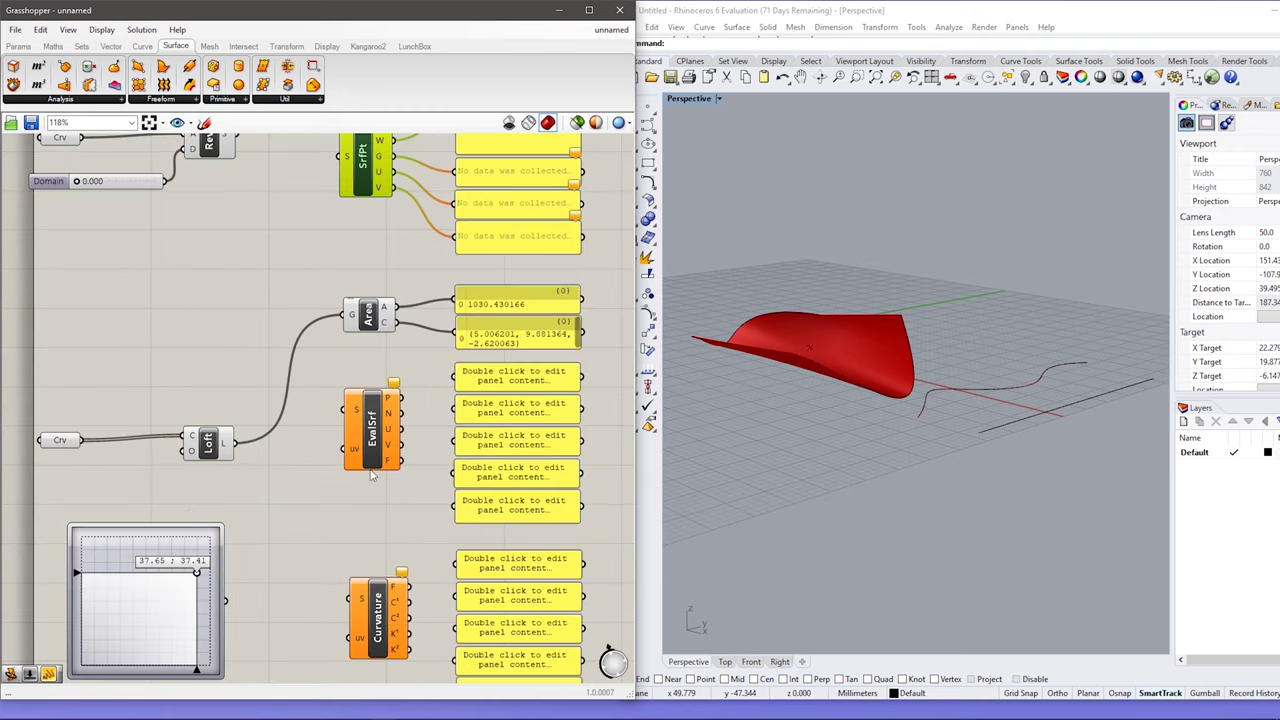
pyautogui.moveTo(4, 400); pyautogui.dragTo(270, 510)
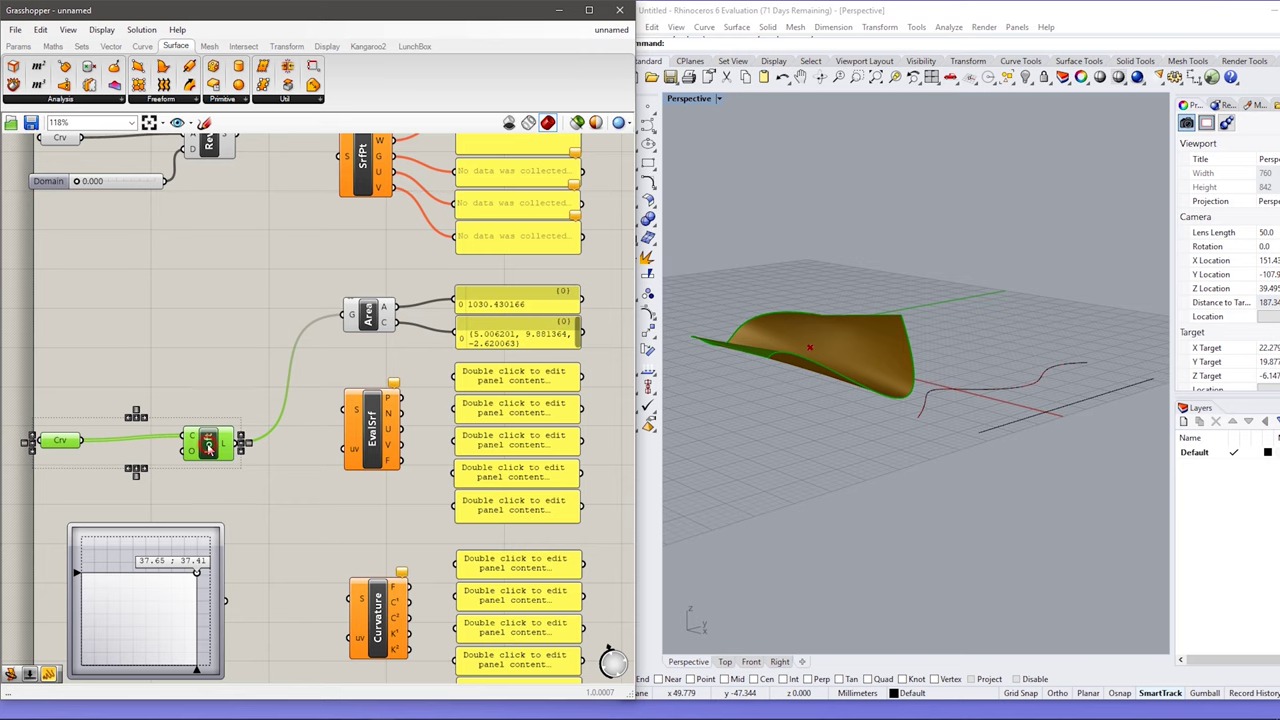
pyautogui.moveTo(208, 449); pyautogui.dragTo(212, 370)
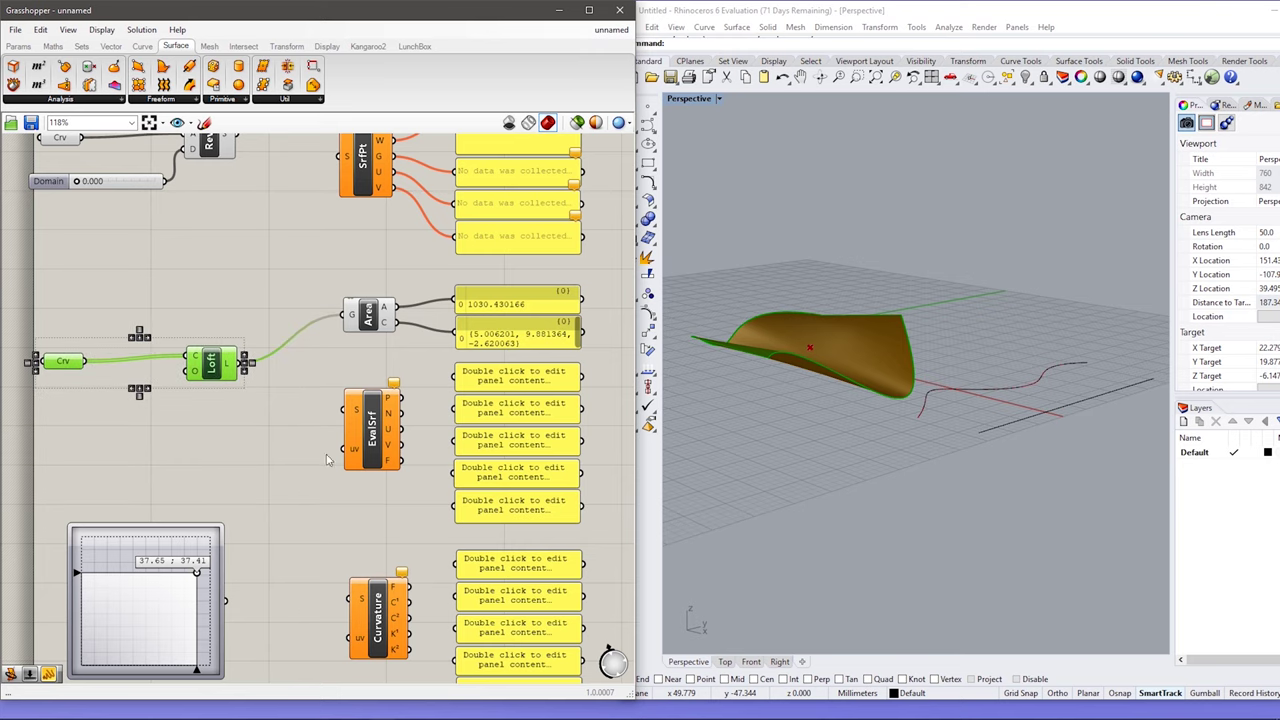
# Disable the preview of the Area component
pyautogui.scroll(-2, 326, 460)
pyautogui.click(360, 334)
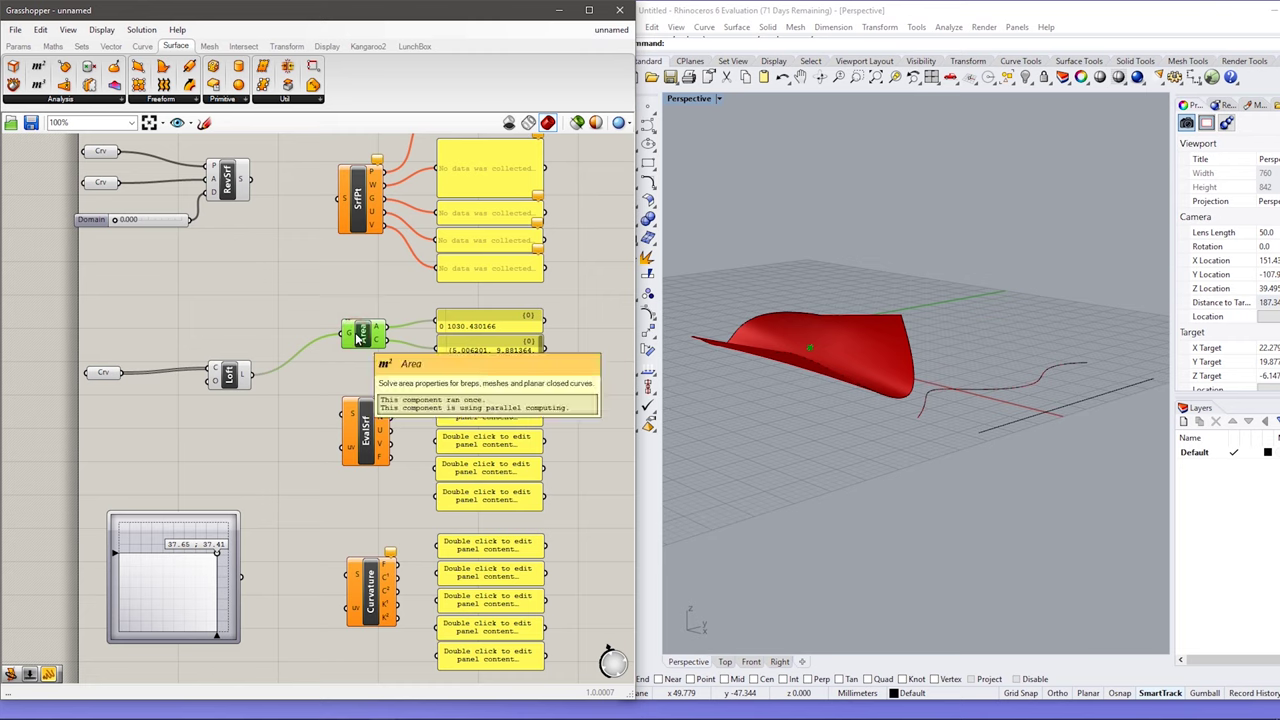
pyautogui.rightClick(360, 334)
pyautogui.press('Escape')
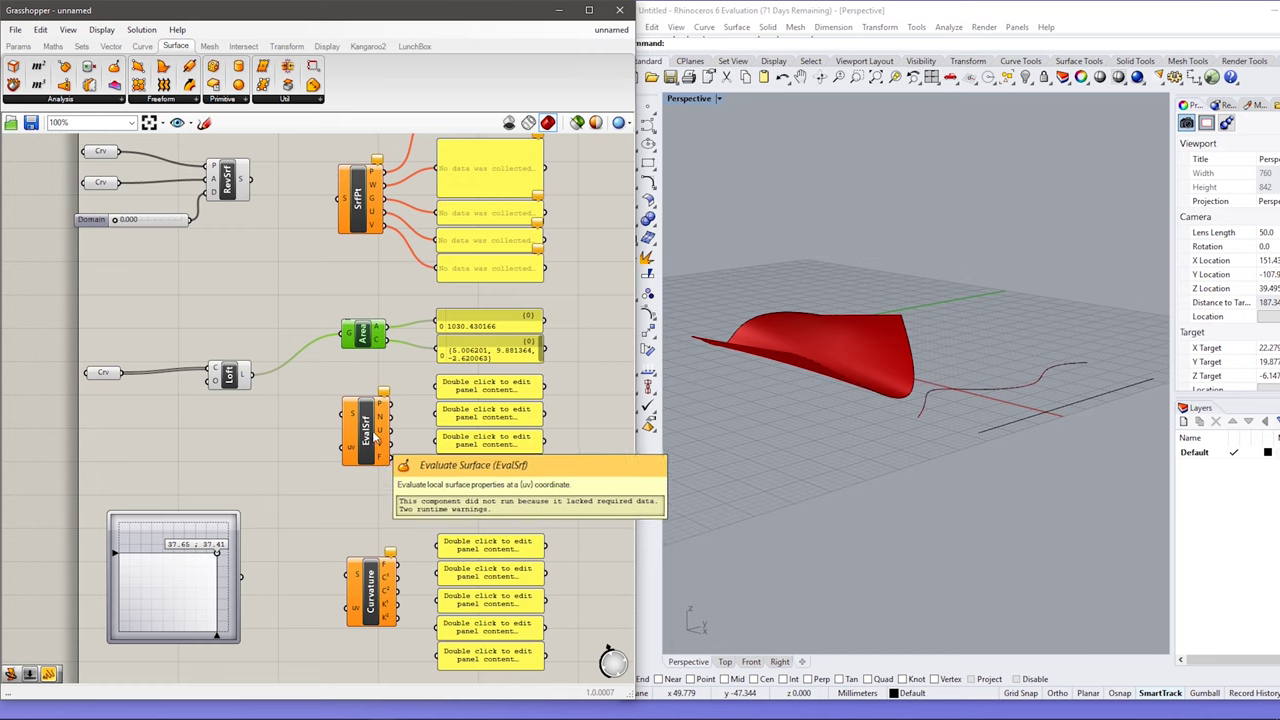
# Move the MD Slider up, closer to the EvalSrf component
pyautogui.moveTo(816, 409); pyautogui.dragTo(822, 434, button='right')
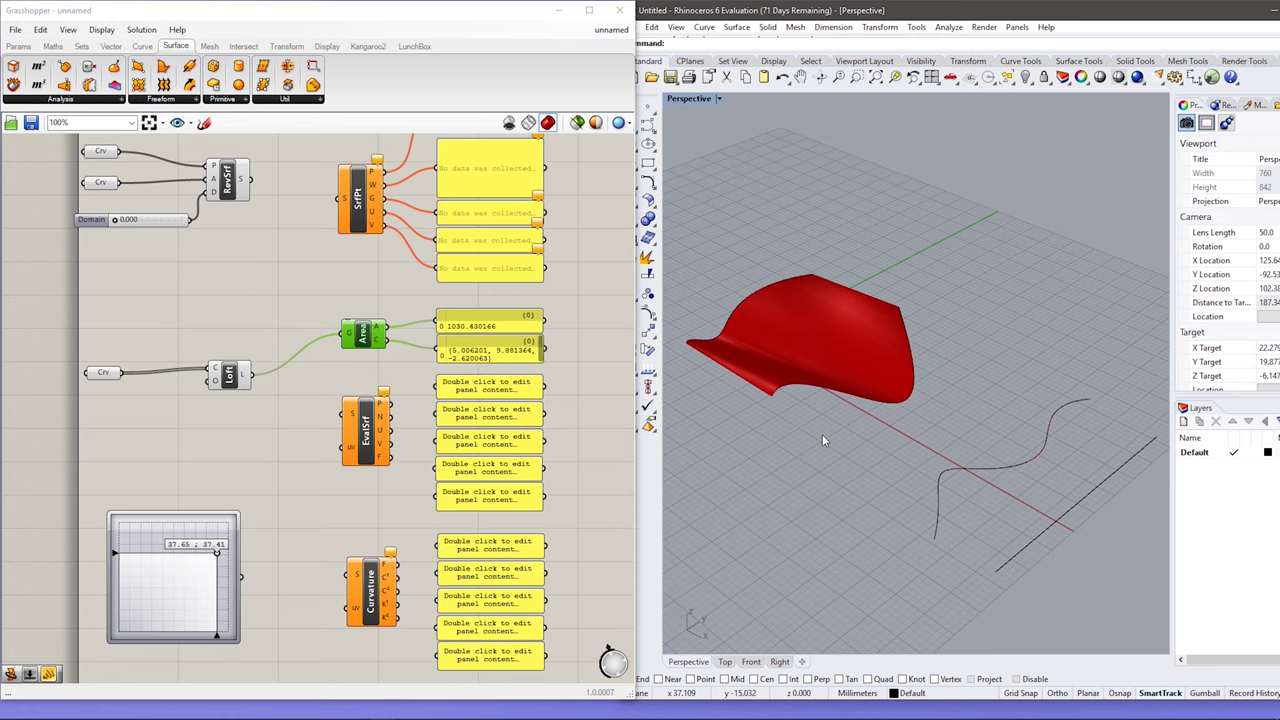
pyautogui.scroll(5, 733, 254)
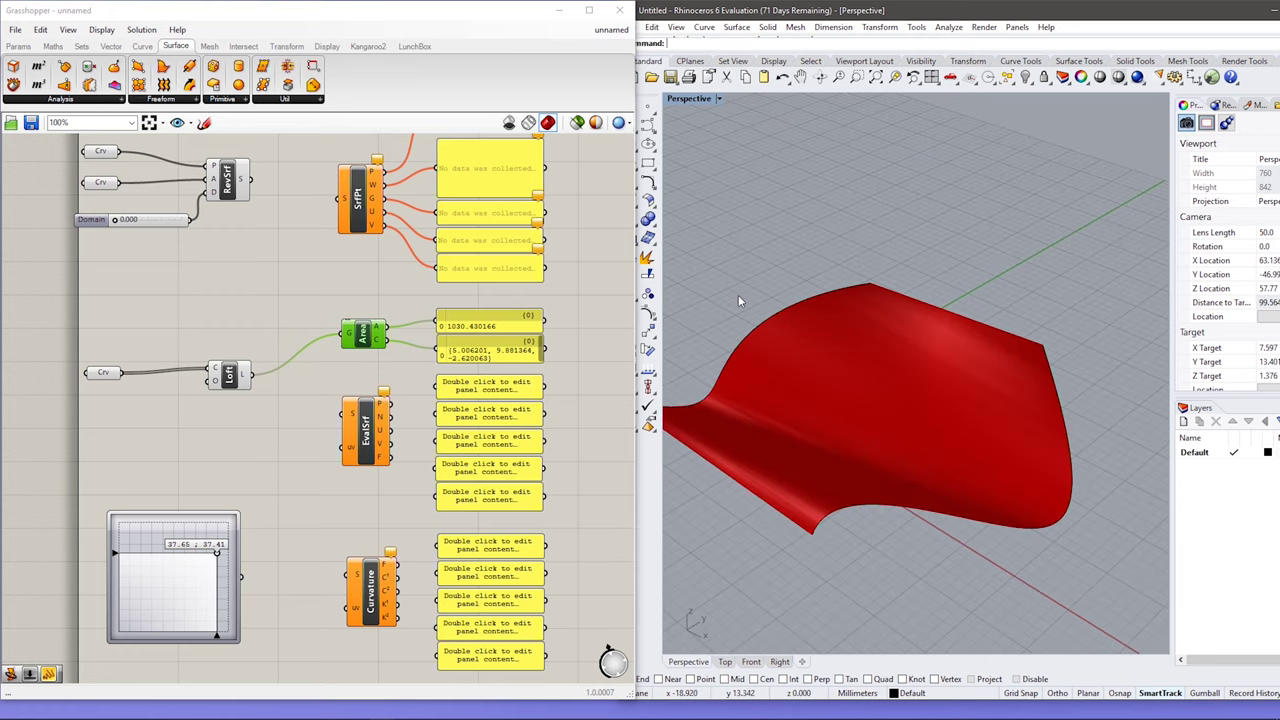
pyautogui.scroll(-2, 738, 295)
pyautogui.moveTo(740, 274); pyautogui.dragTo(734, 296, button='right')
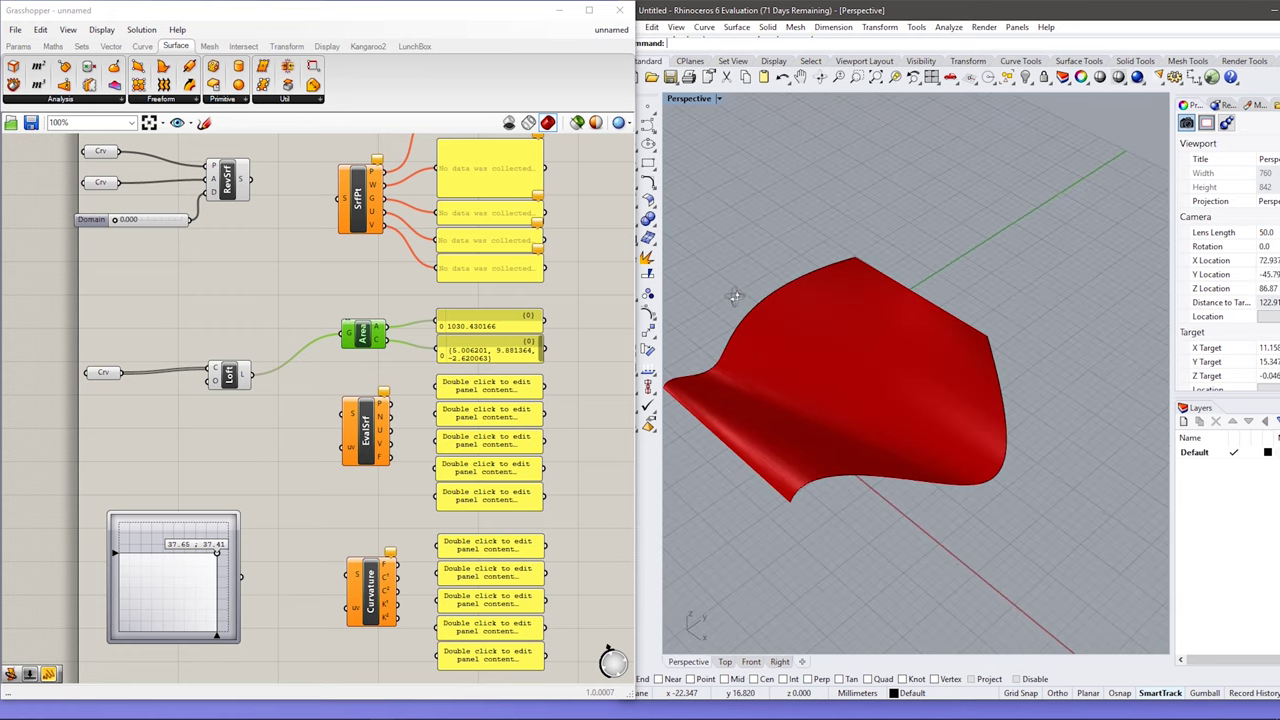
pyautogui.moveTo(192, 523); pyautogui.dragTo(200, 483)
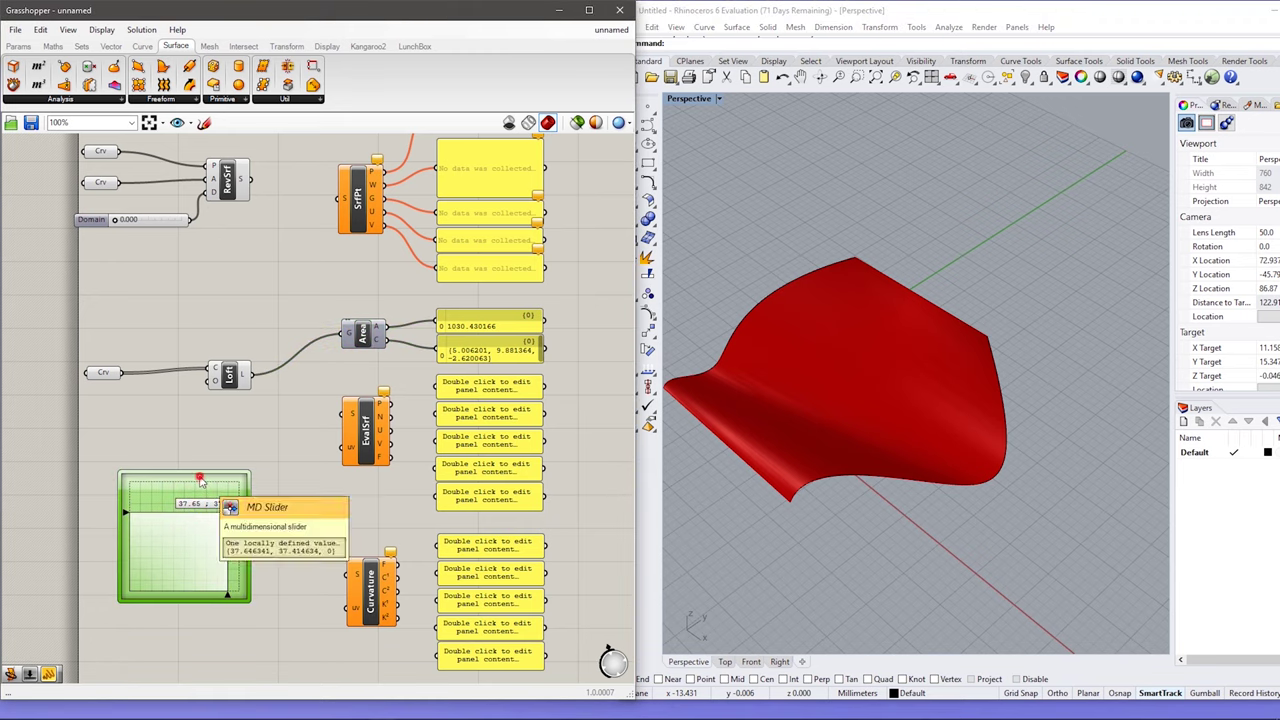
# Check the X and Y domains in the MD Slider's properties and close them without changes
pyautogui.doubleClick(200, 481)
pyautogui.click(213, 451)
pyautogui.click(222, 468)
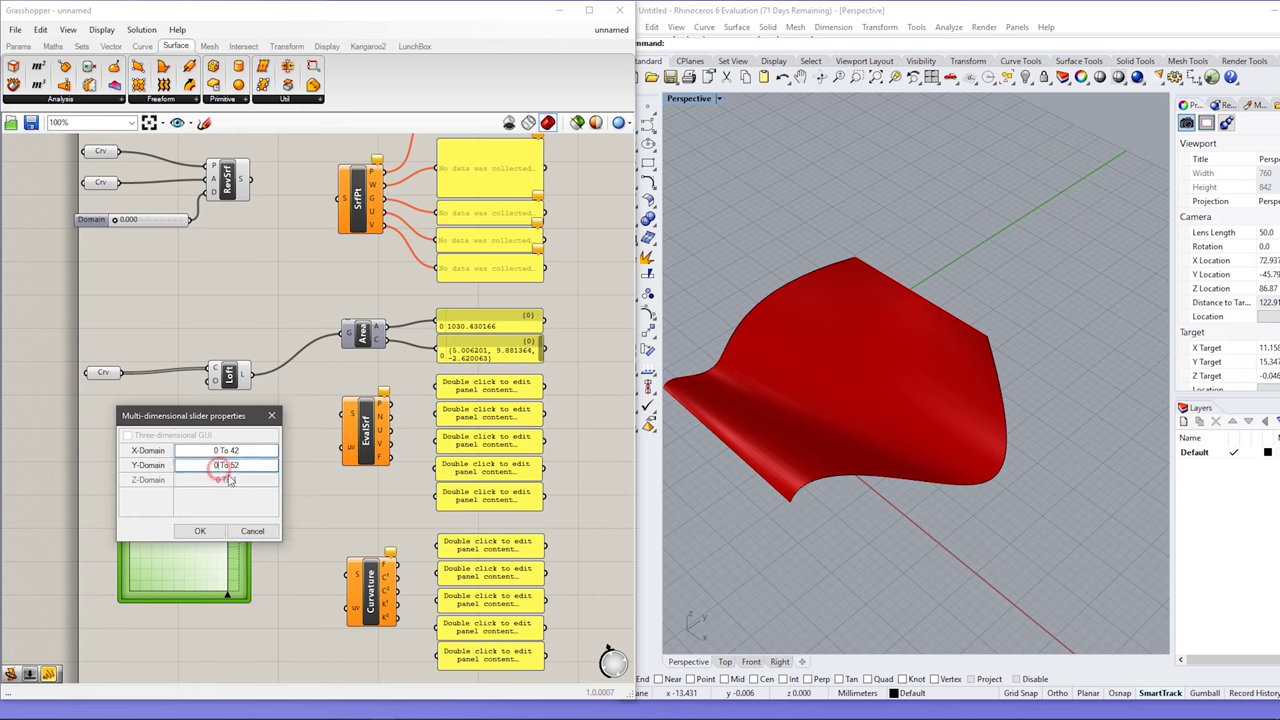
pyautogui.click(250, 530)
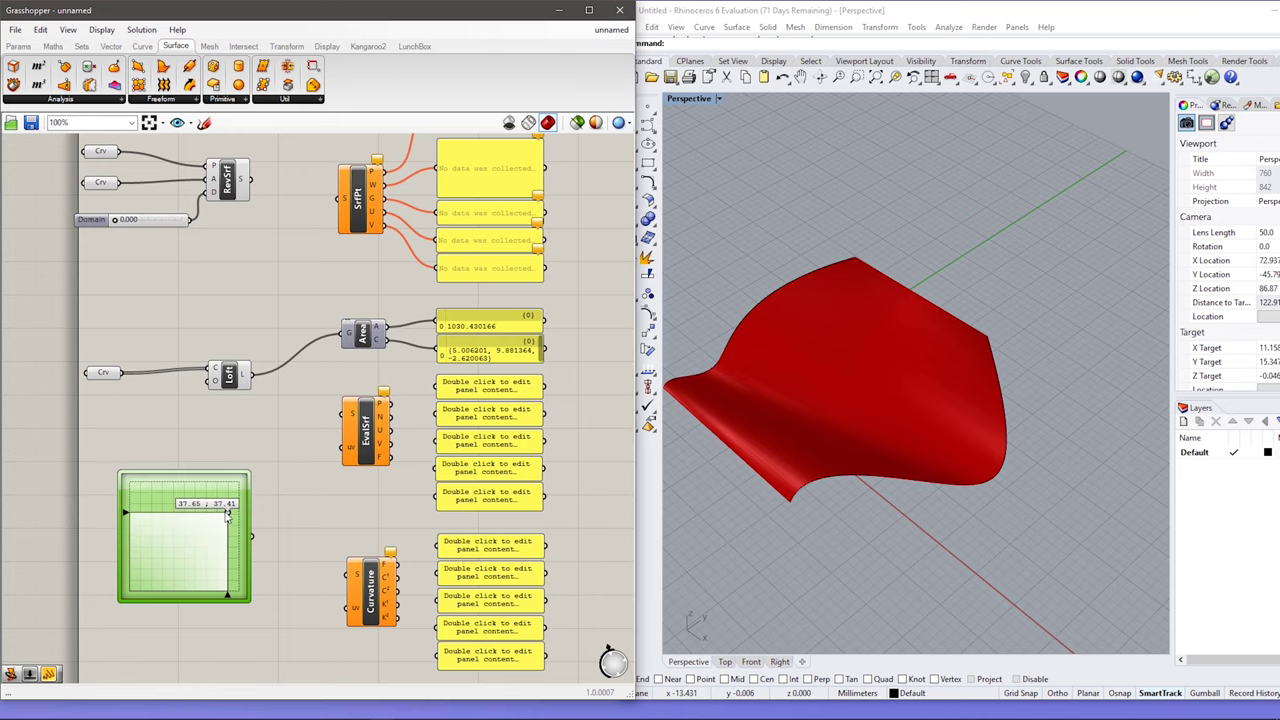
# Connect the Loft output to the S input of EvalSrf and the MD Slider to its uv input
pyautogui.moveTo(255, 380); pyautogui.dragTo(345, 413)
pyautogui.moveTo(252, 538); pyautogui.dragTo(347, 450)
# Set the MD Slider to about 26.38 ; 29.17 and wire EvalSrf's P output to the first panel beside it
pyautogui.scroll(3, 771, 430)
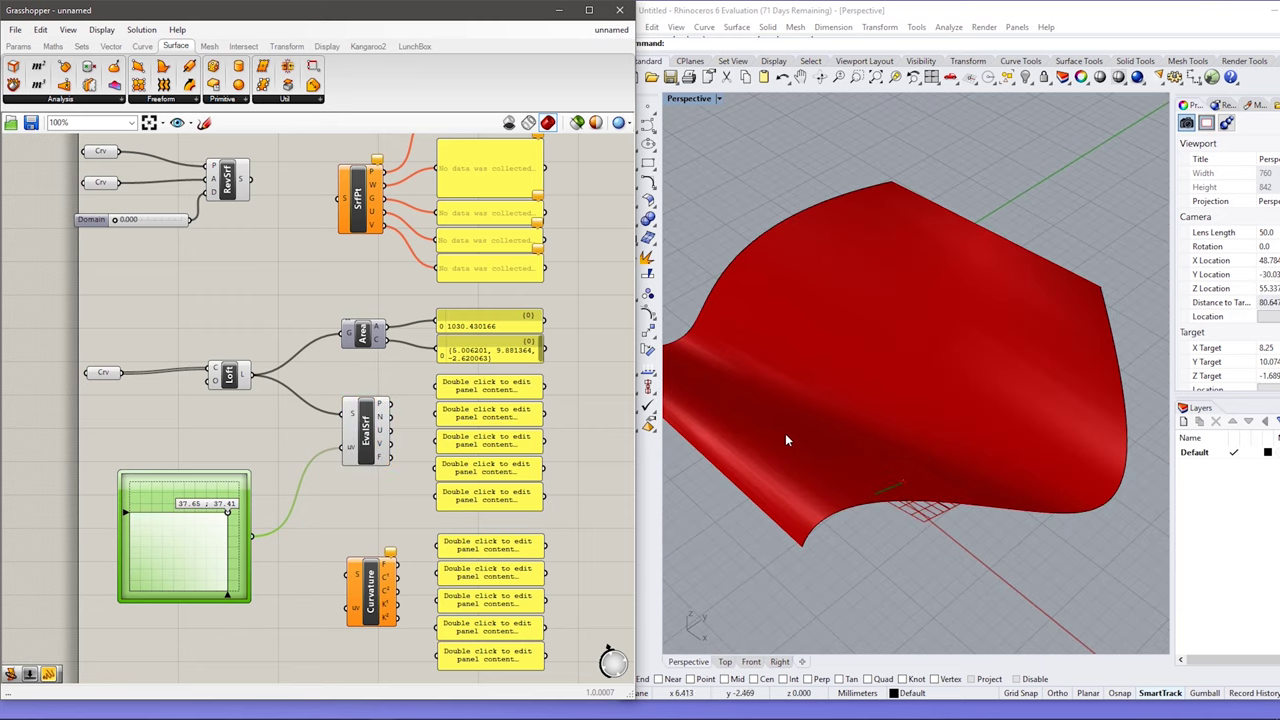
pyautogui.moveTo(774, 511); pyautogui.dragTo(1157, 481, button='right')
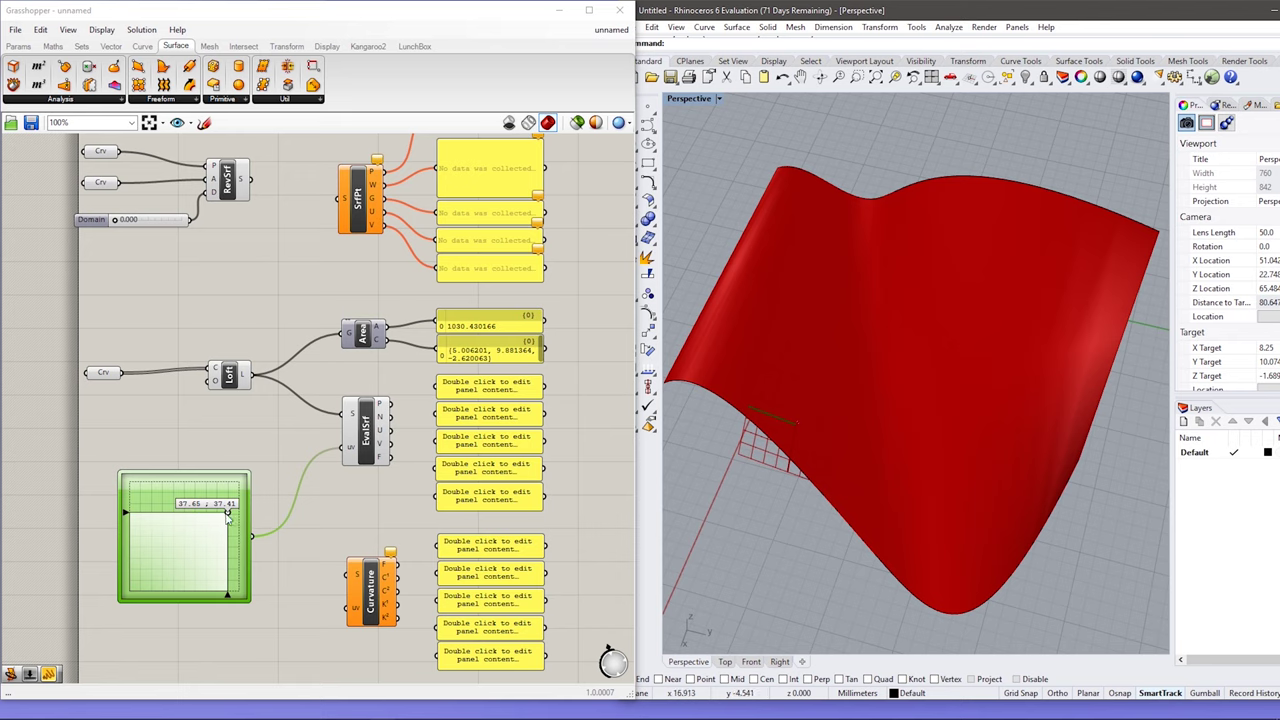
pyautogui.moveTo(228, 513); pyautogui.dragTo(195, 524)
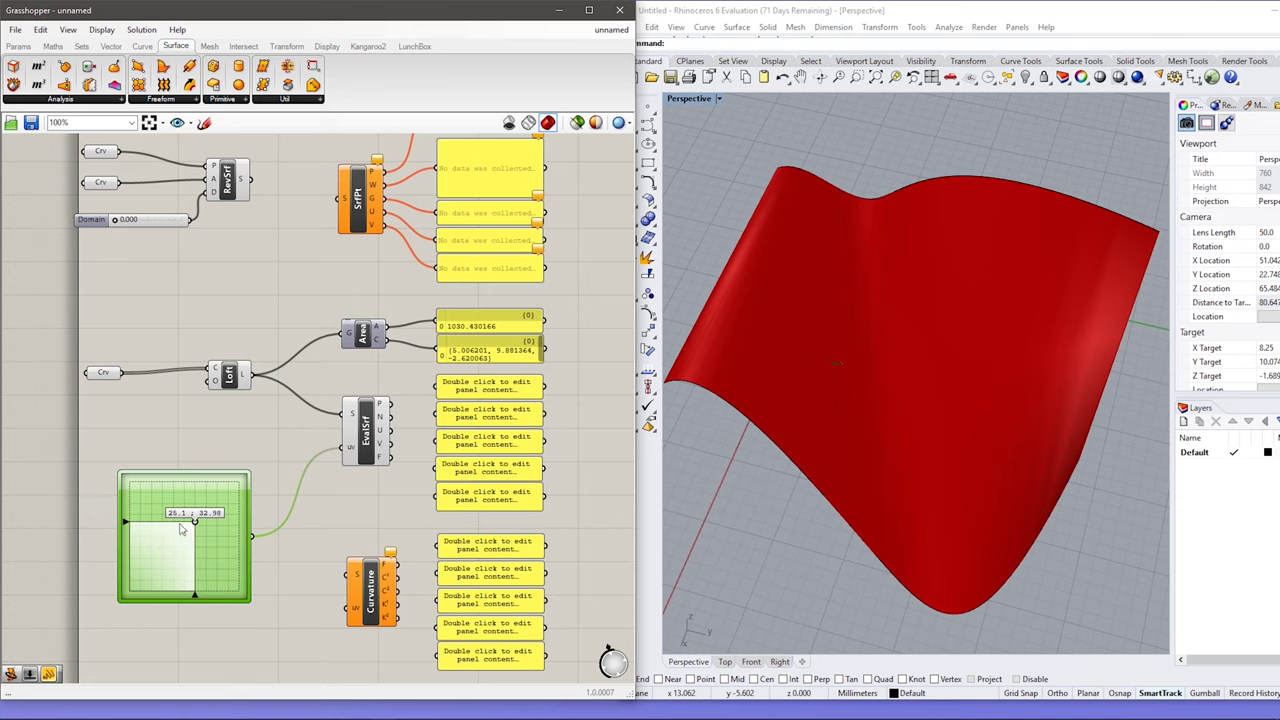
pyautogui.moveTo(195, 522)
pyautogui.mouseDown()
pyautogui.moveTo(165, 525)
pyautogui.moveTo(213, 526)
pyautogui.moveTo(199, 531)
pyautogui.mouseUp()
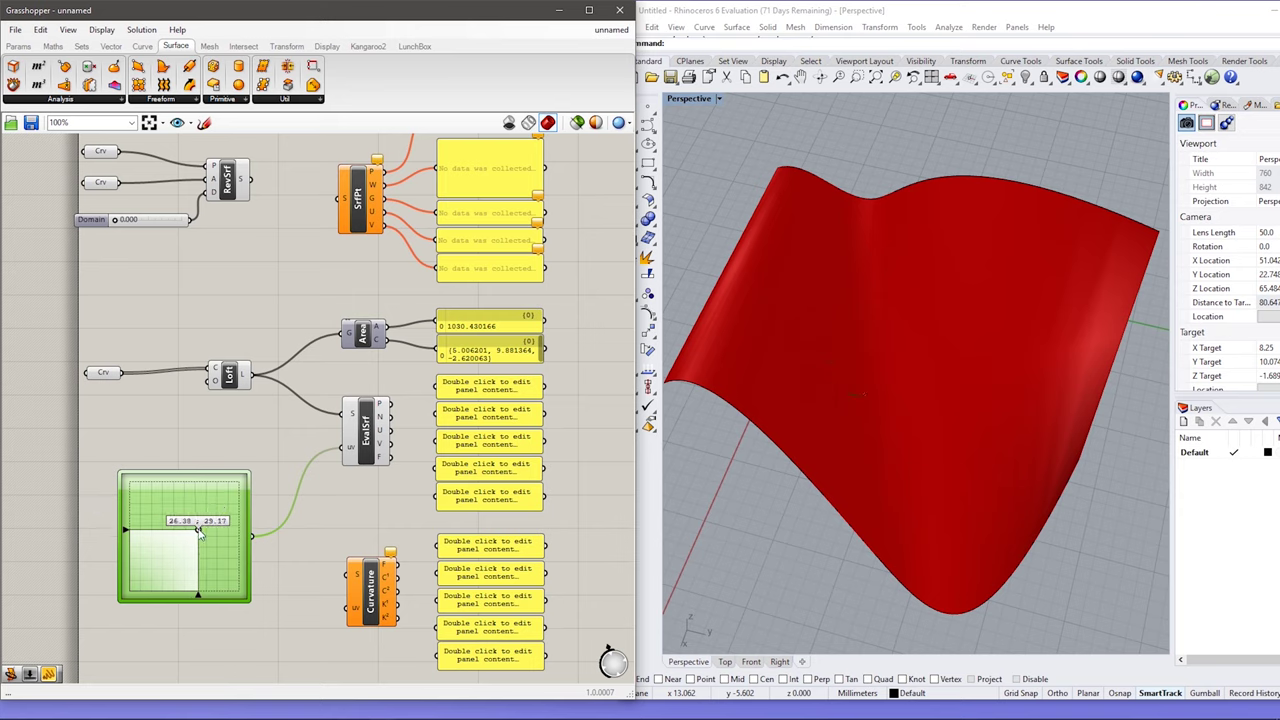
pyautogui.moveTo(396, 411); pyautogui.dragTo(437, 405)
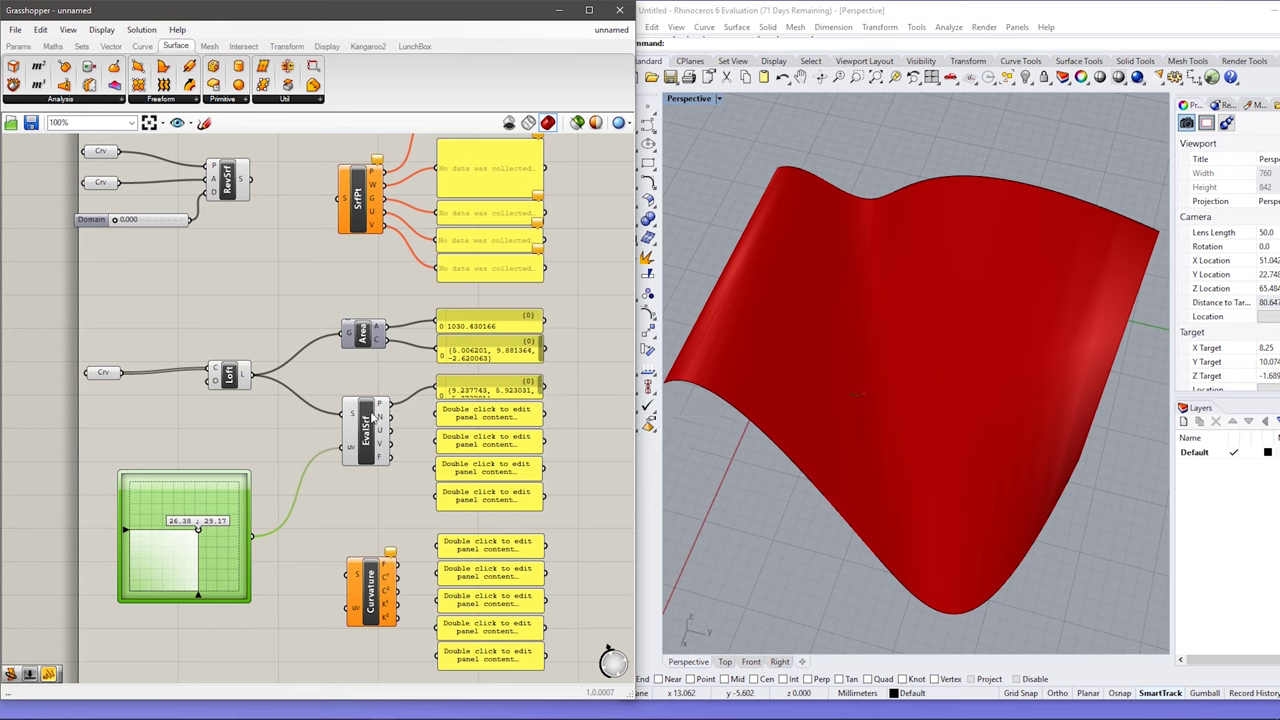
# Wire EvalSrf's N, U, V and F outputs to the four remaining panels beside it and turn off its preview
pyautogui.moveTo(391, 416); pyautogui.dragTo(437, 415)
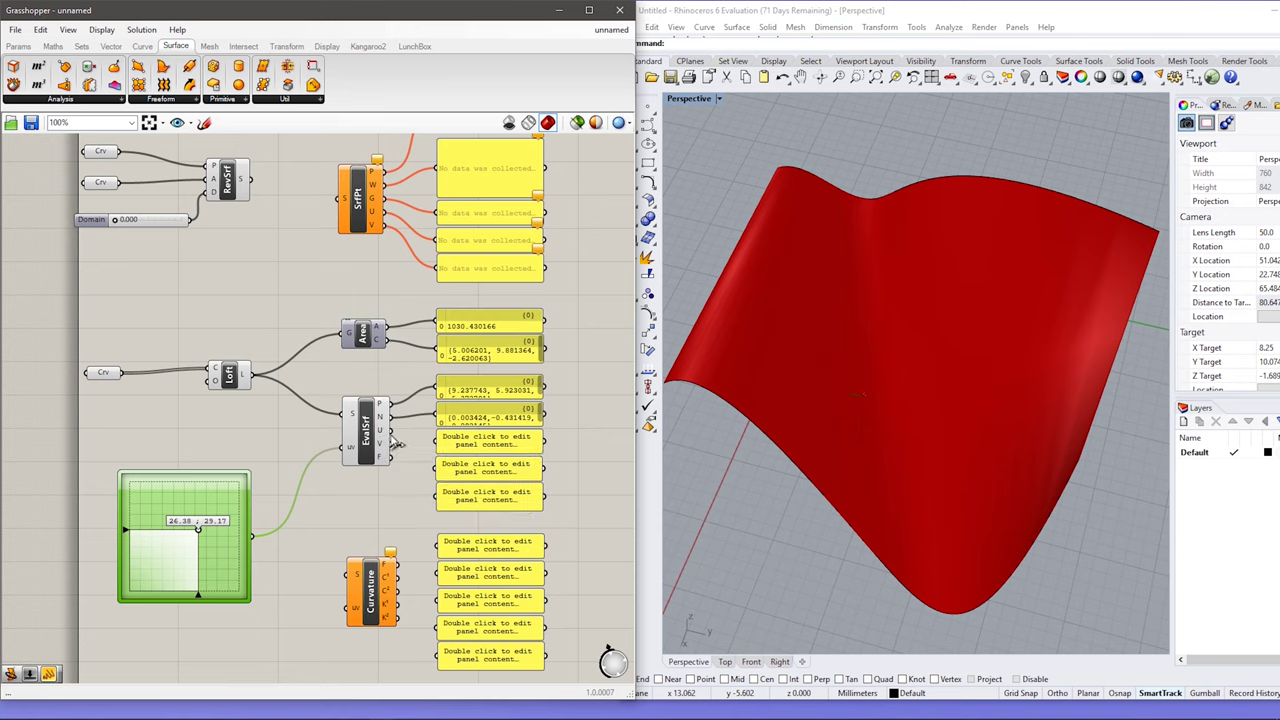
pyautogui.moveTo(390, 436); pyautogui.dragTo(436, 496)
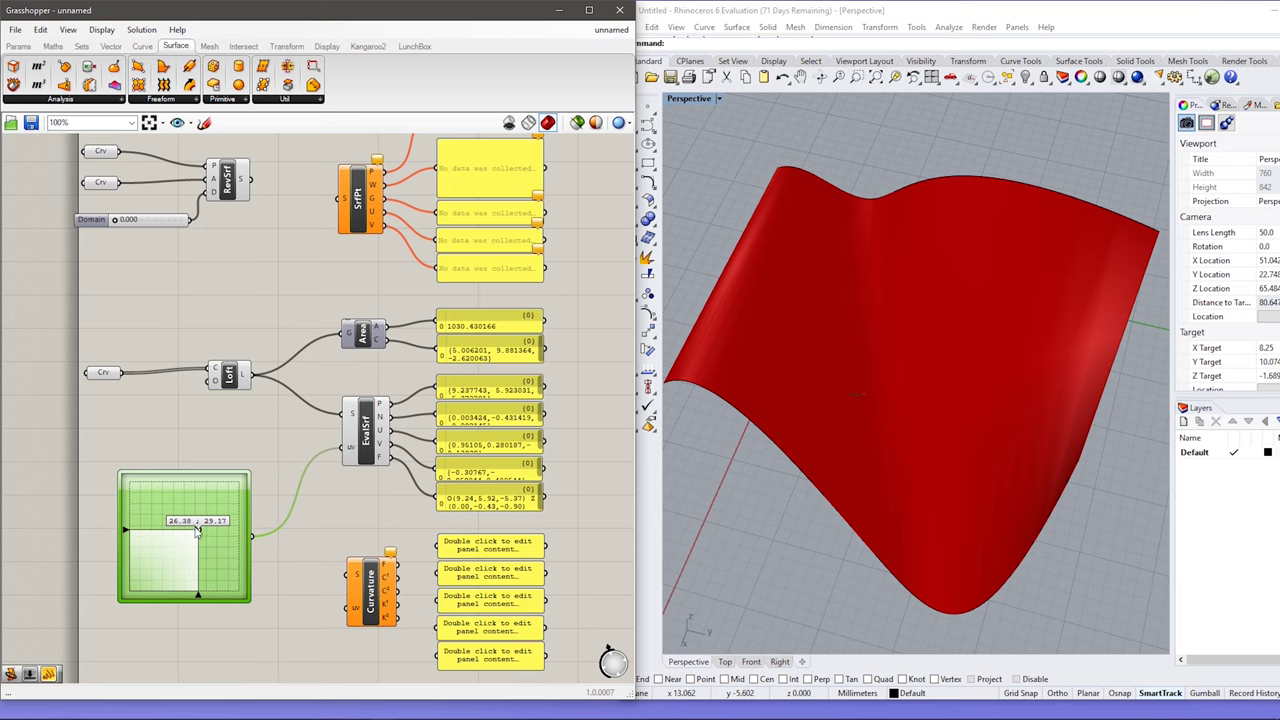
pyautogui.scroll(-2, 413, 590)
pyautogui.moveTo(594, 645); pyautogui.dragTo(594, 502, button='right')
pyautogui.rightClick(379, 326)
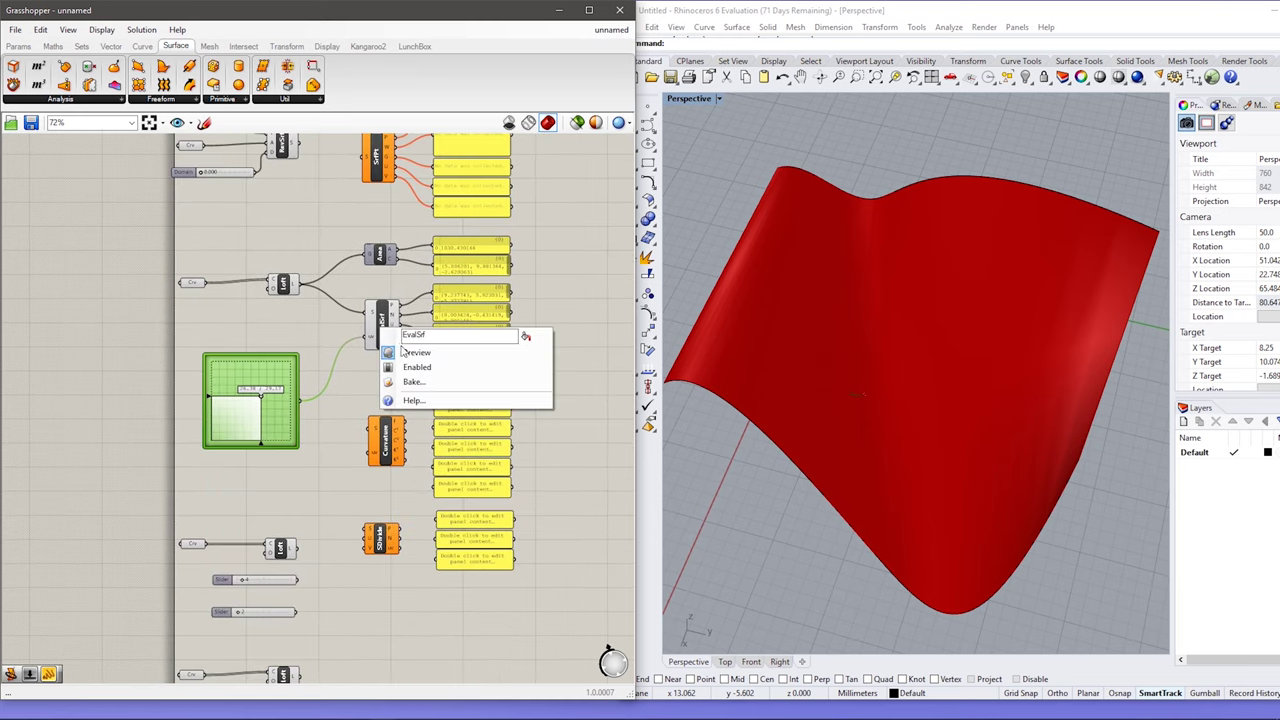
pyautogui.click(405, 352)
# Connect the Loft output to the Curvature component's S input and the MD Slider to its uv input
pyautogui.scroll(2, 405, 408)
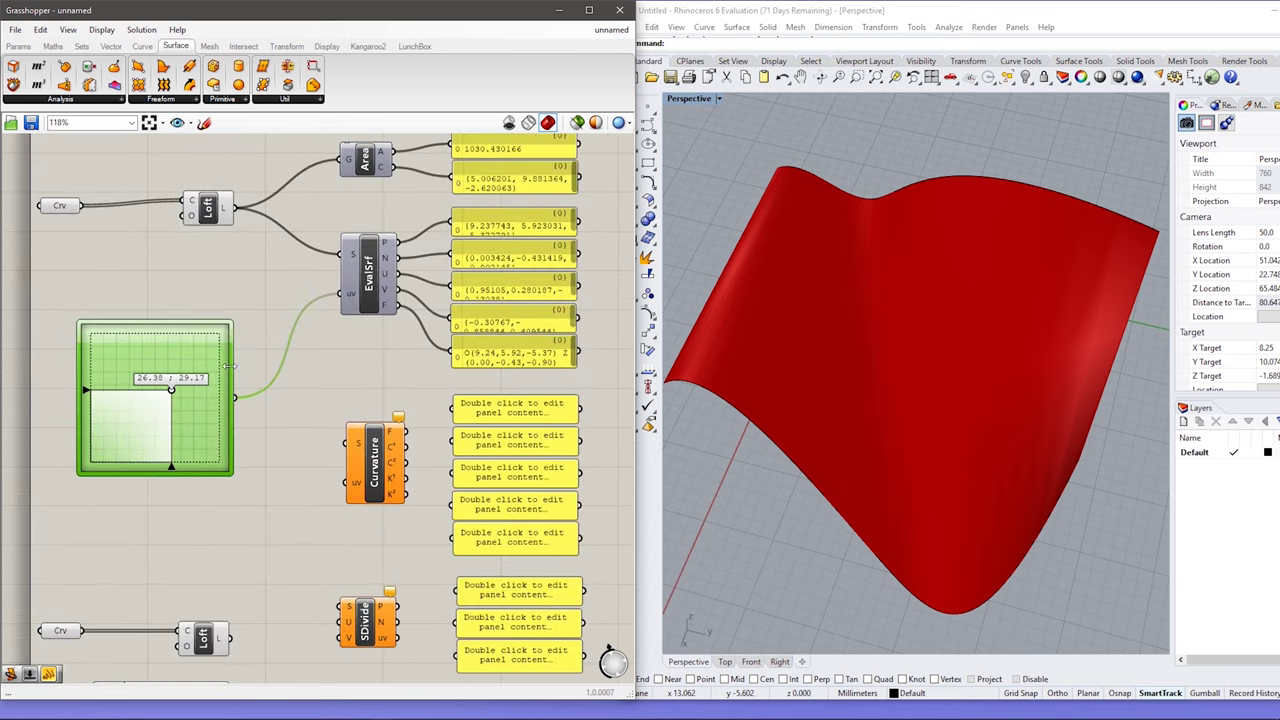
pyautogui.moveTo(236, 208); pyautogui.dragTo(348, 443)
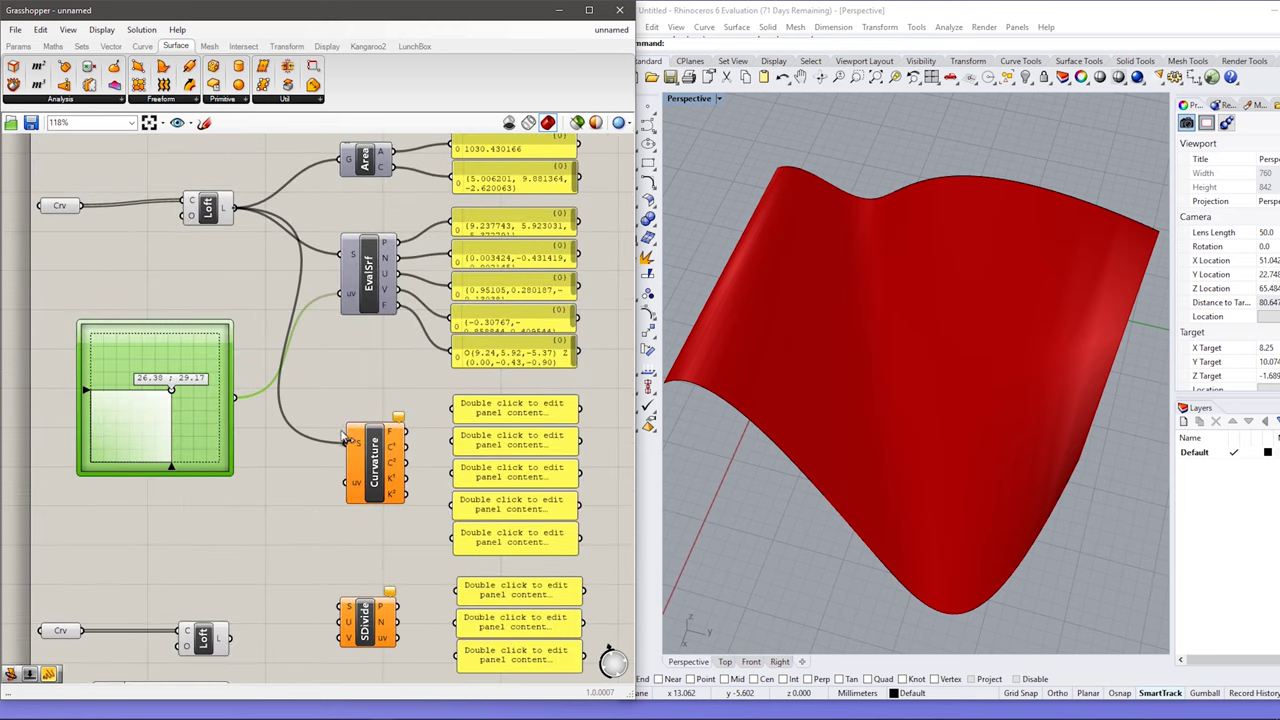
pyautogui.moveTo(268, 388); pyautogui.dragTo(350, 483)
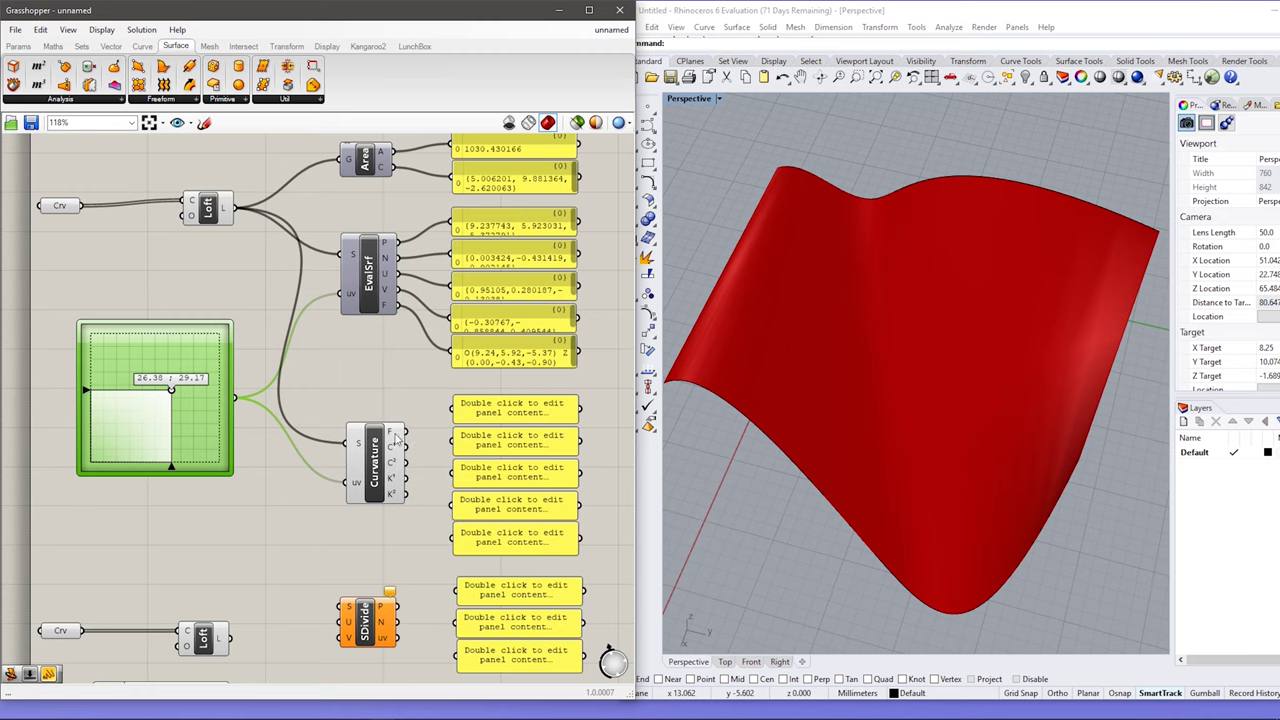
# Wire Curvature's F, C¹, C², K¹ and K² outputs in order to the five panels beside it
pyautogui.moveTo(403, 434); pyautogui.dragTo(455, 412)
pyautogui.moveTo(789, 449)
pyautogui.mouseDown(button='right')
pyautogui.moveTo(826, 371)
pyautogui.moveTo(848, 425)
pyautogui.moveTo(770, 432)
pyautogui.mouseUp(button='right')
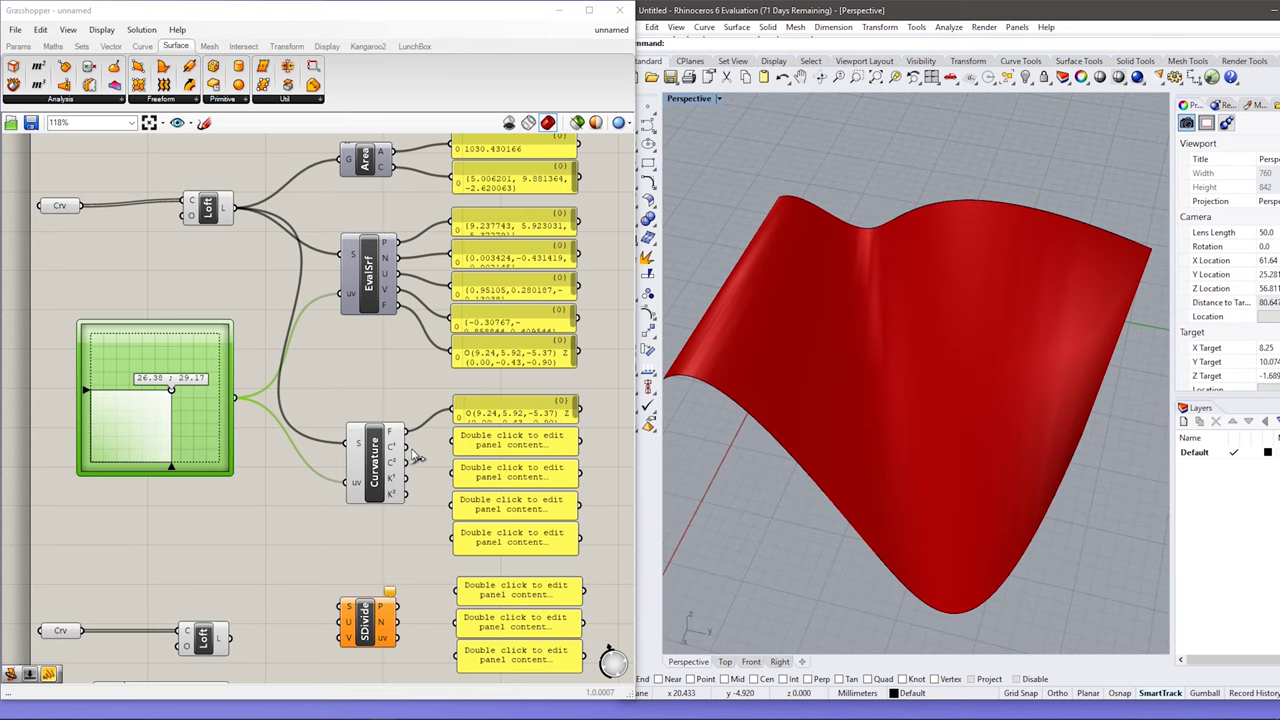
pyautogui.moveTo(437, 456); pyautogui.dragTo(456, 505)
pyautogui.moveTo(405, 494); pyautogui.dragTo(455, 540)
# Turn off the preview of the Curvature component
pyautogui.scroll(-1, 451, 545)
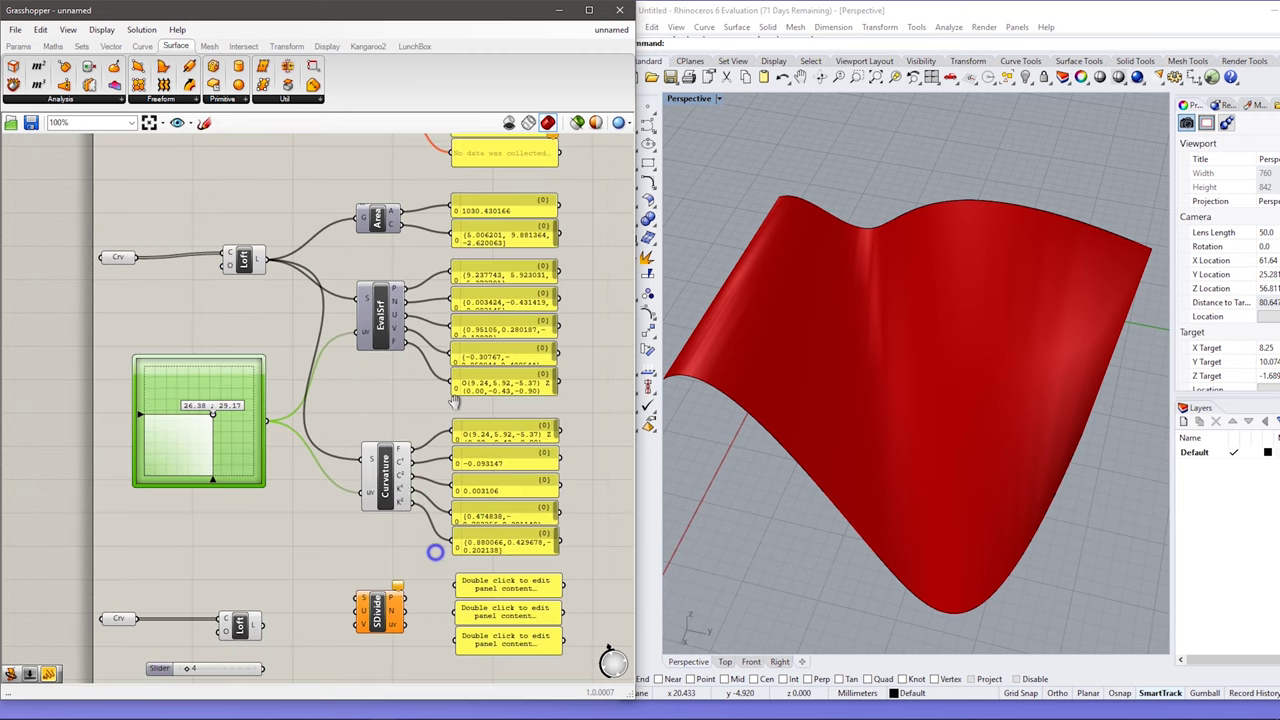
pyautogui.moveTo(434, 549); pyautogui.dragTo(459, 409, button='right')
pyautogui.scroll(2, 444, 469)
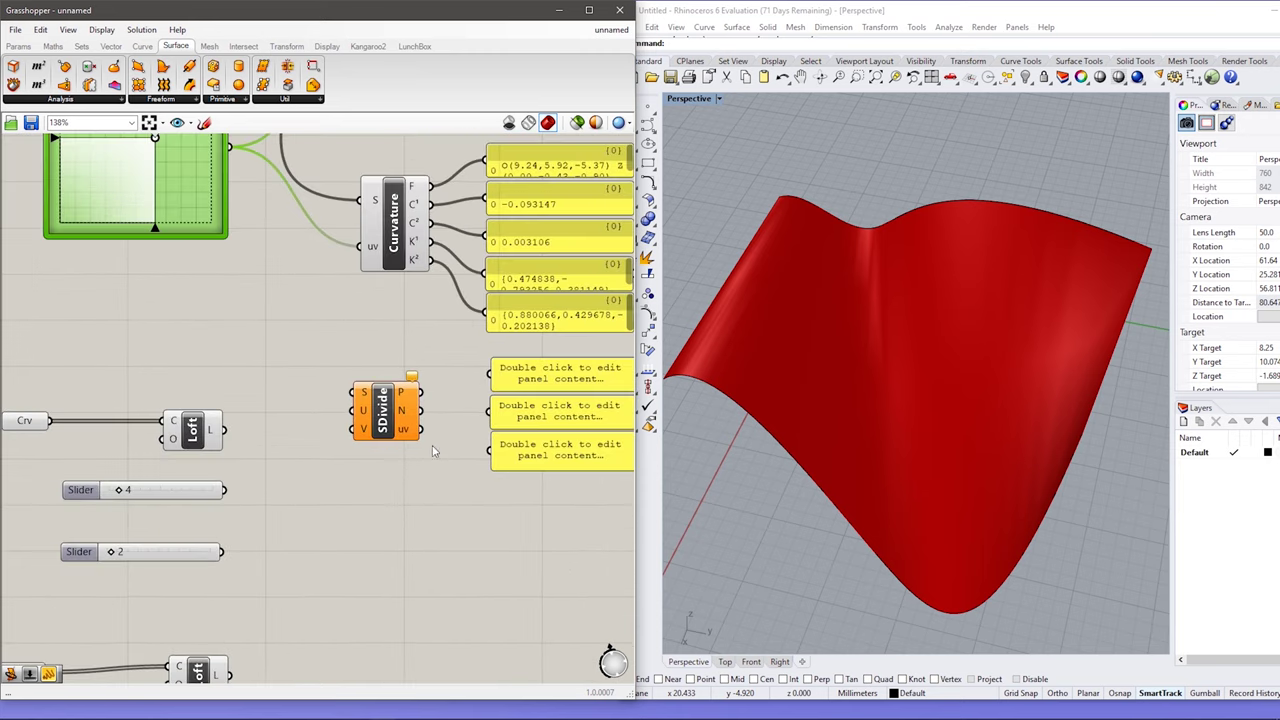
pyautogui.scroll(-2, 433, 451)
pyautogui.click(400, 280)
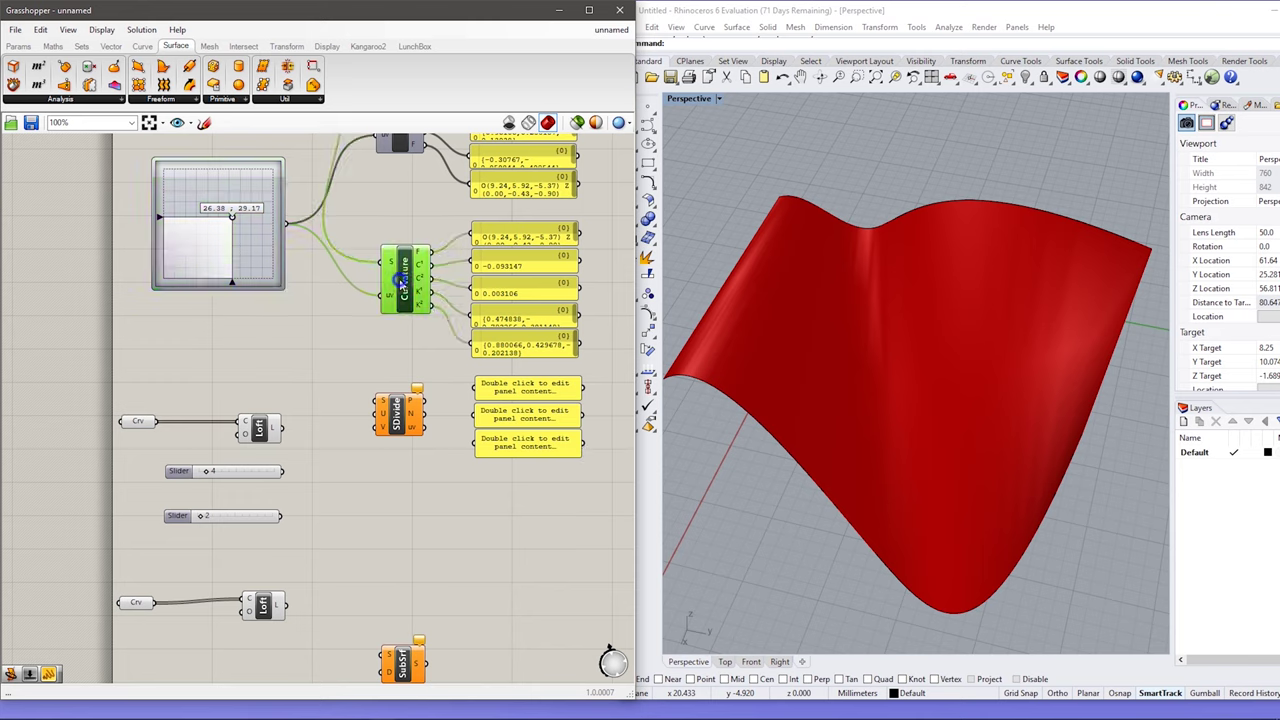
pyautogui.rightClick(401, 283)
pyautogui.click(434, 305)
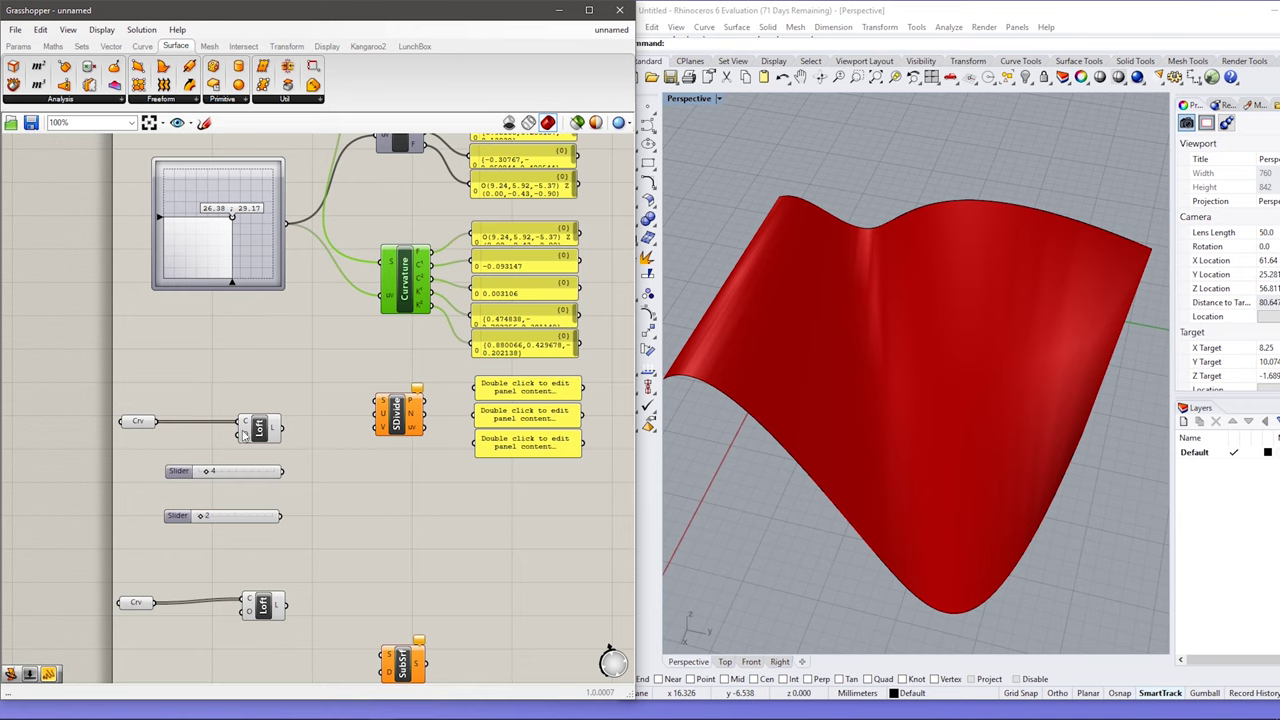
# Move SDivide and its three panels lower, and wire the Loft to its S input and the two sliders to U and V
pyautogui.moveTo(396, 428); pyautogui.dragTo(396, 460)
pyautogui.moveTo(451, 366); pyautogui.dragTo(549, 441)
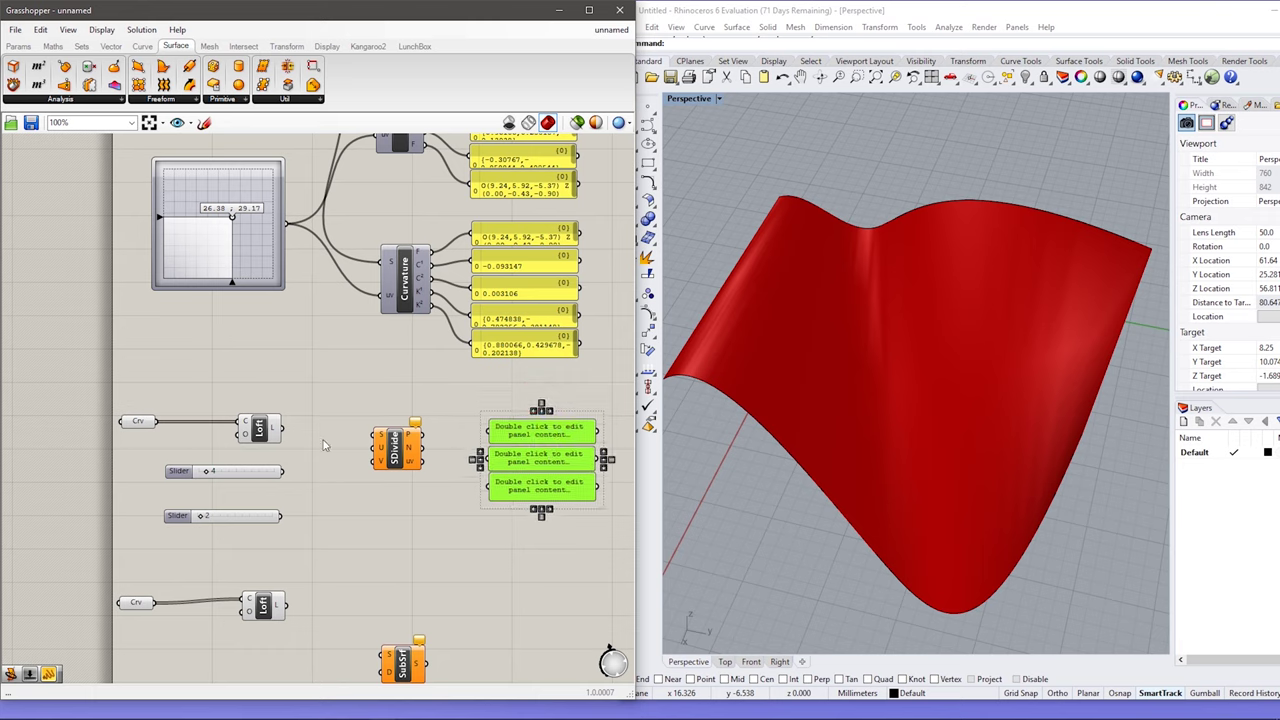
pyautogui.moveTo(284, 429); pyautogui.dragTo(406, 478)
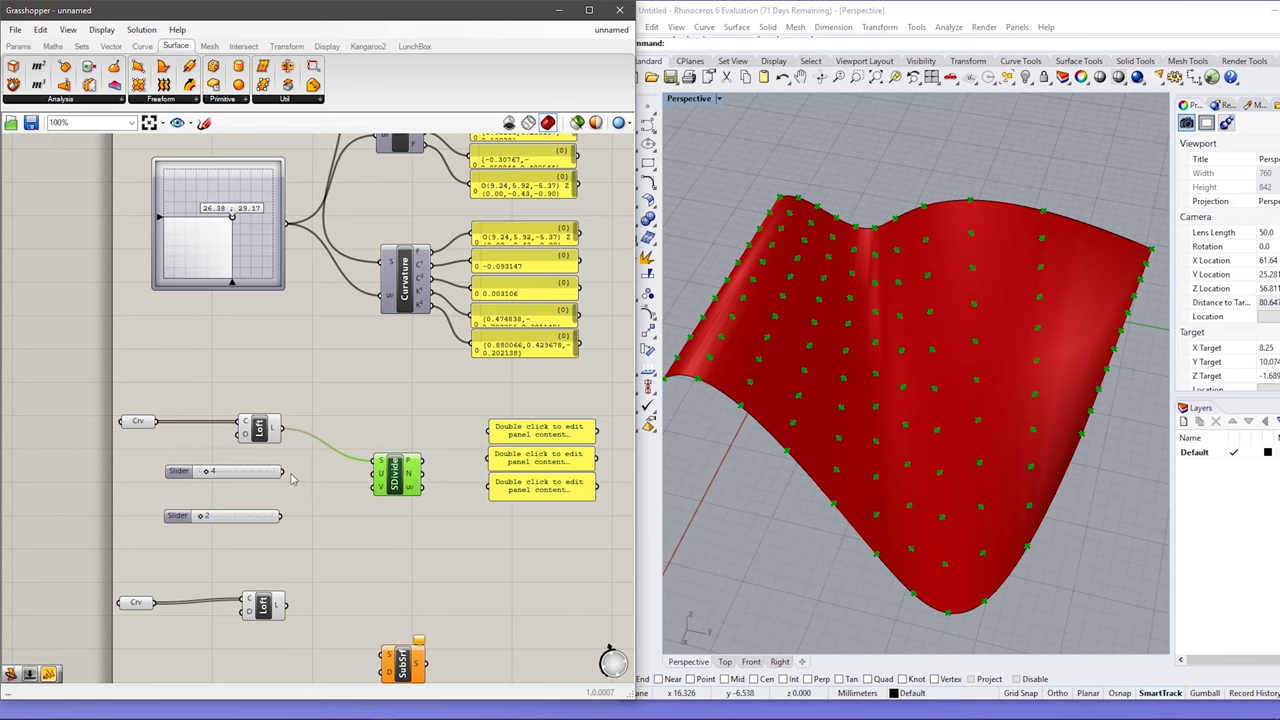
pyautogui.moveTo(284, 478); pyautogui.dragTo(376, 472)
pyautogui.moveTo(283, 516); pyautogui.dragTo(376, 488)
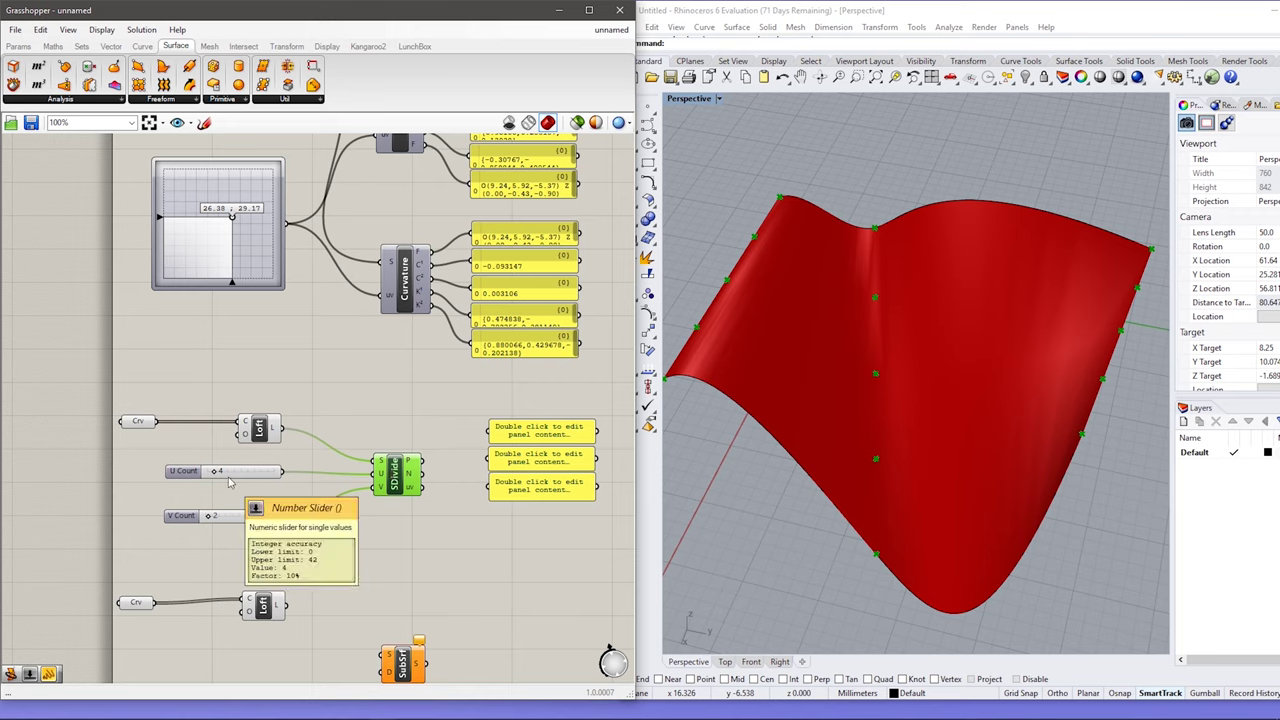
# Set the V Count slider to 24 and the U Count slider to 20
pyautogui.scroll(2, 738, 302)
pyautogui.scroll(-2, 707, 338)
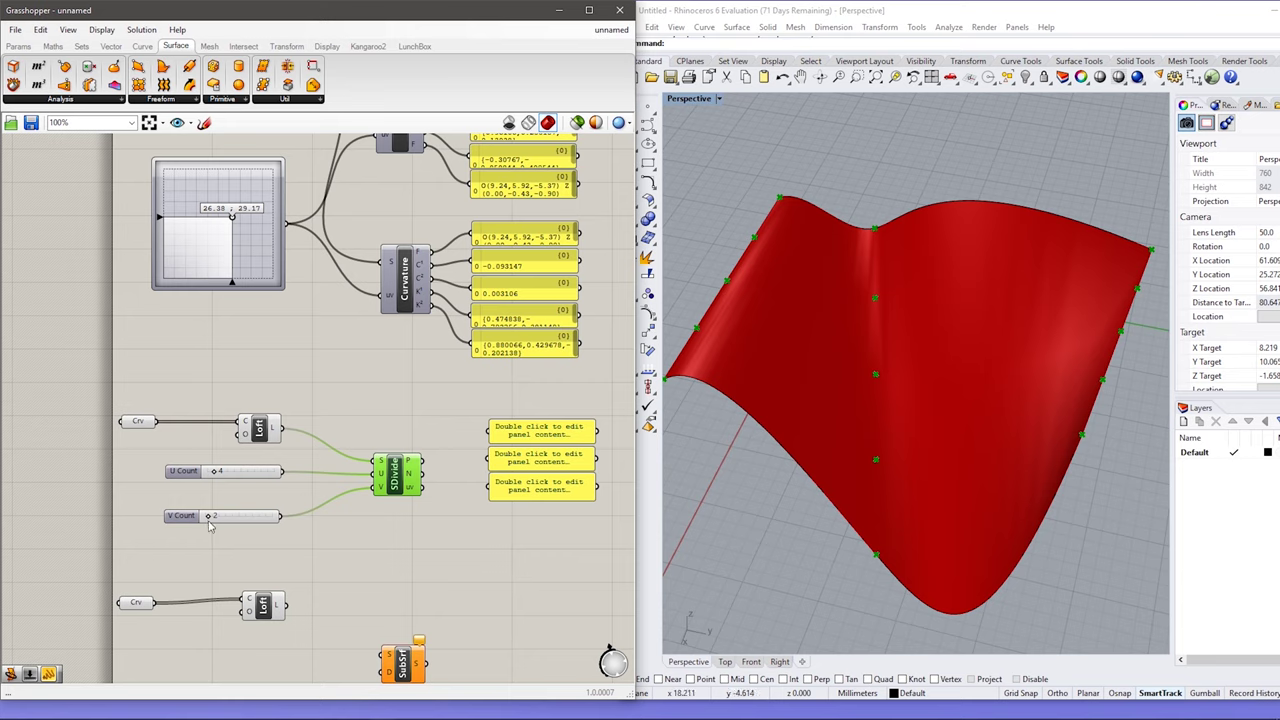
pyautogui.moveTo(208, 516); pyautogui.dragTo(237, 517)
pyautogui.moveTo(214, 471); pyautogui.dragTo(243, 473)
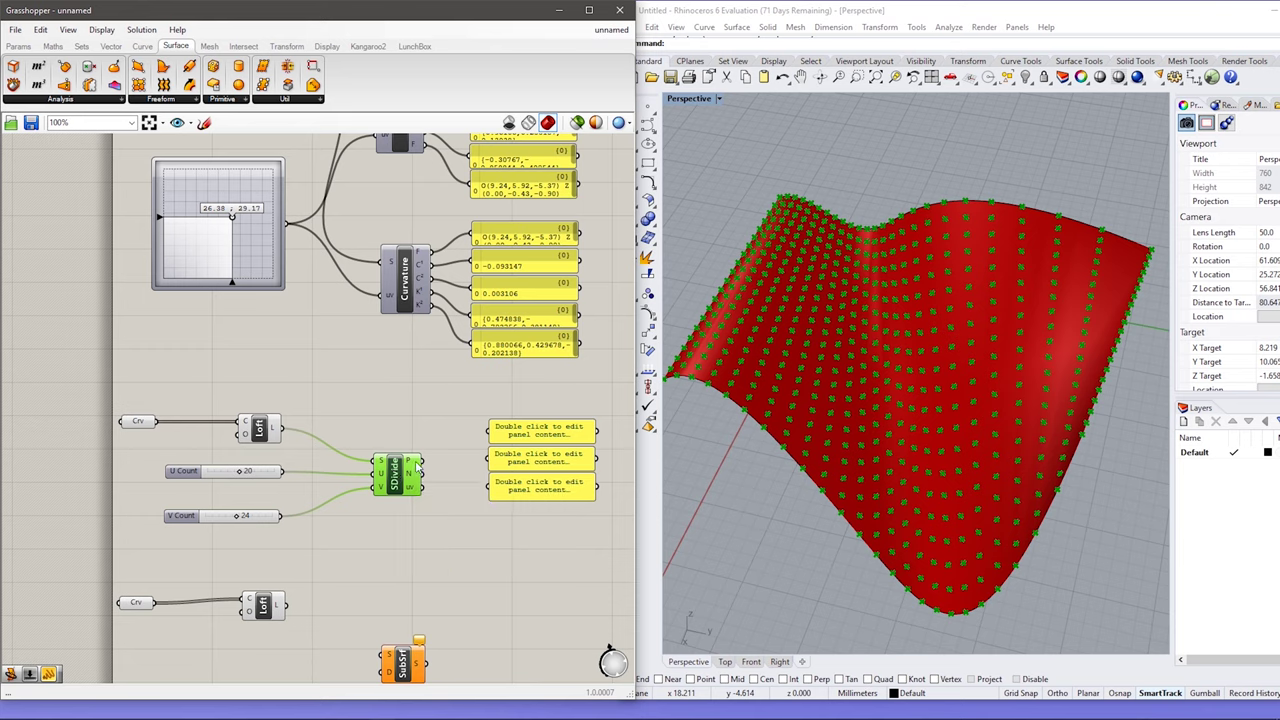
# Wire SDivide's P, N and uv outputs to its three panels and turn off the component's preview
pyautogui.moveTo(420, 463); pyautogui.dragTo(489, 432)
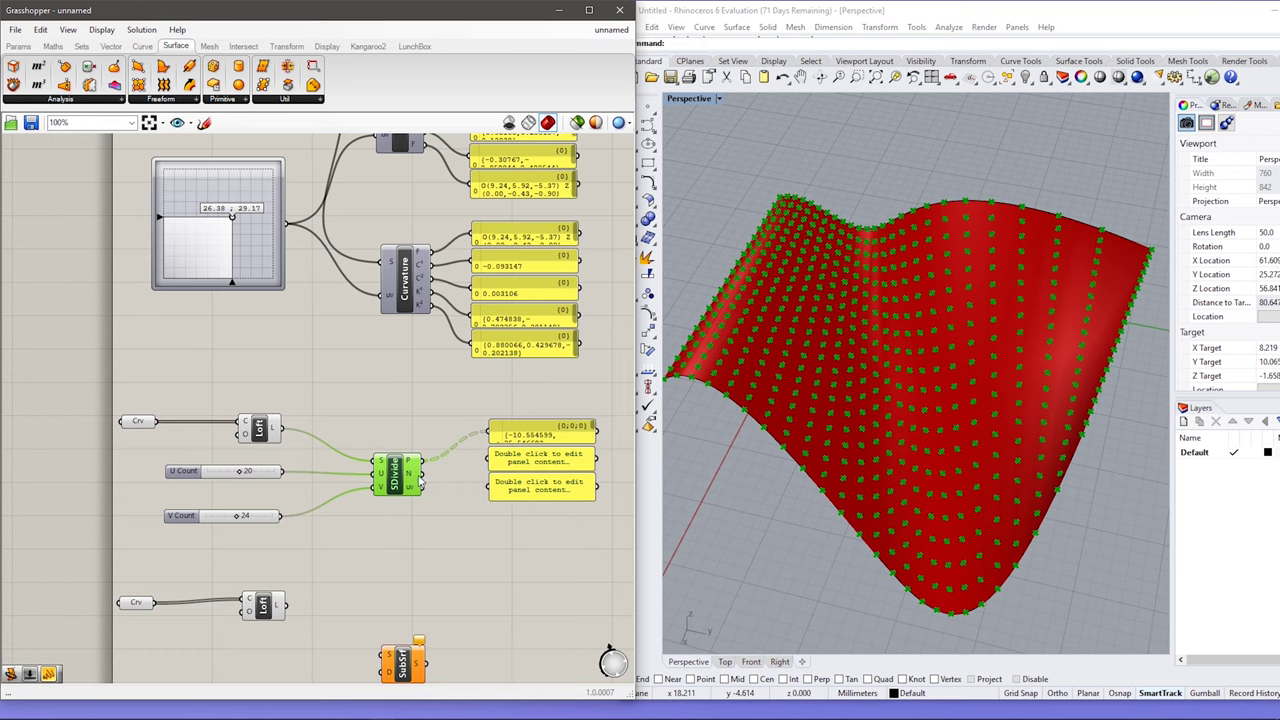
pyautogui.moveTo(422, 476); pyautogui.dragTo(489, 461)
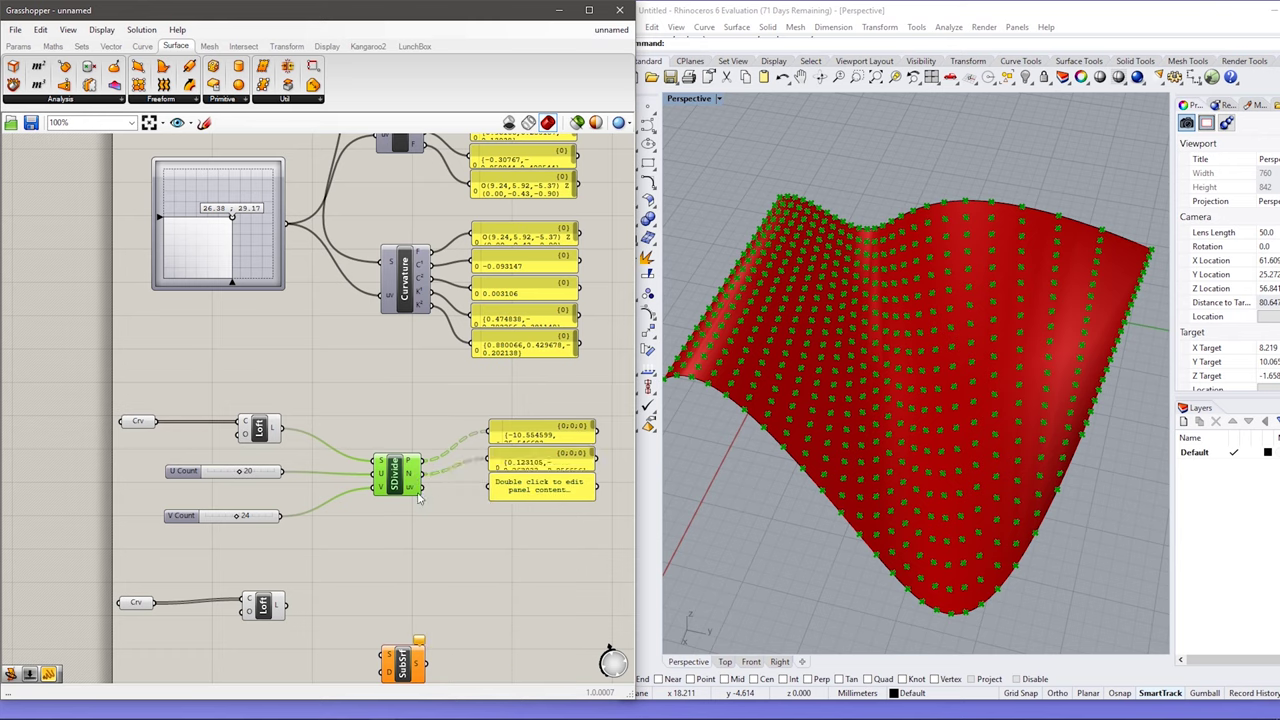
pyautogui.moveTo(423, 489); pyautogui.dragTo(490, 489)
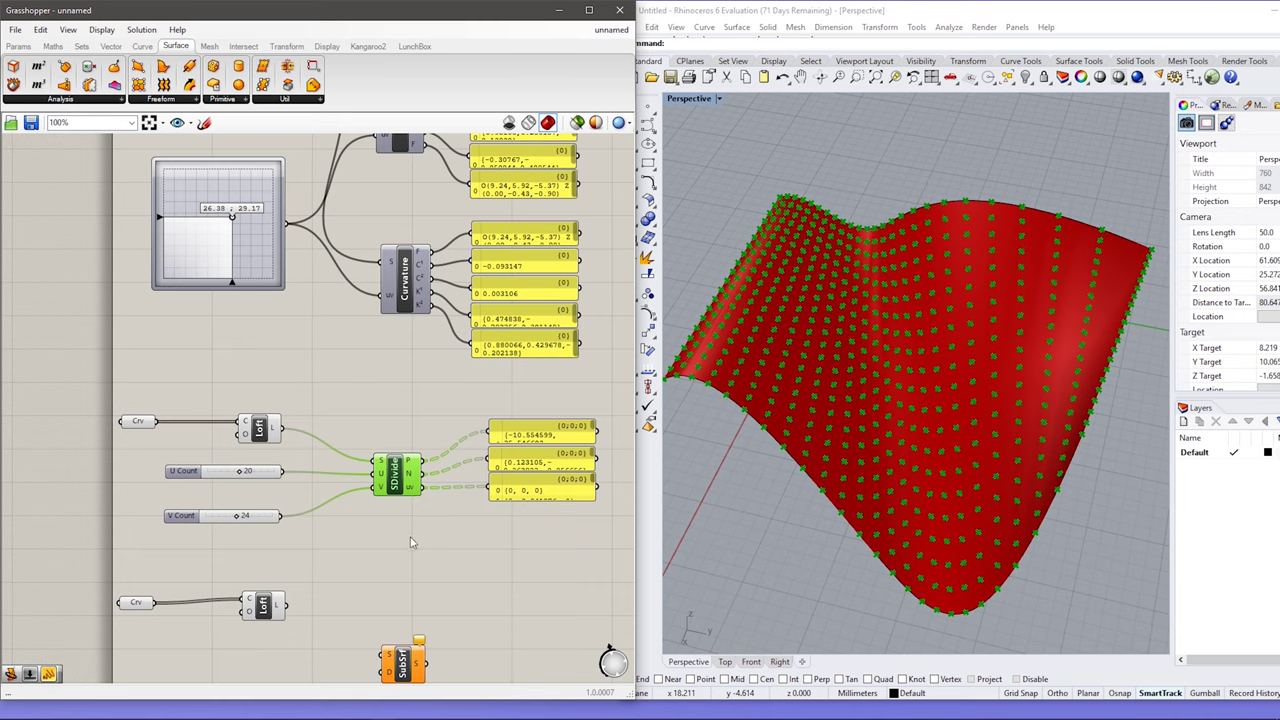
pyautogui.scroll(-3, 409, 543)
pyautogui.moveTo(406, 560); pyautogui.dragTo(401, 448, button='right')
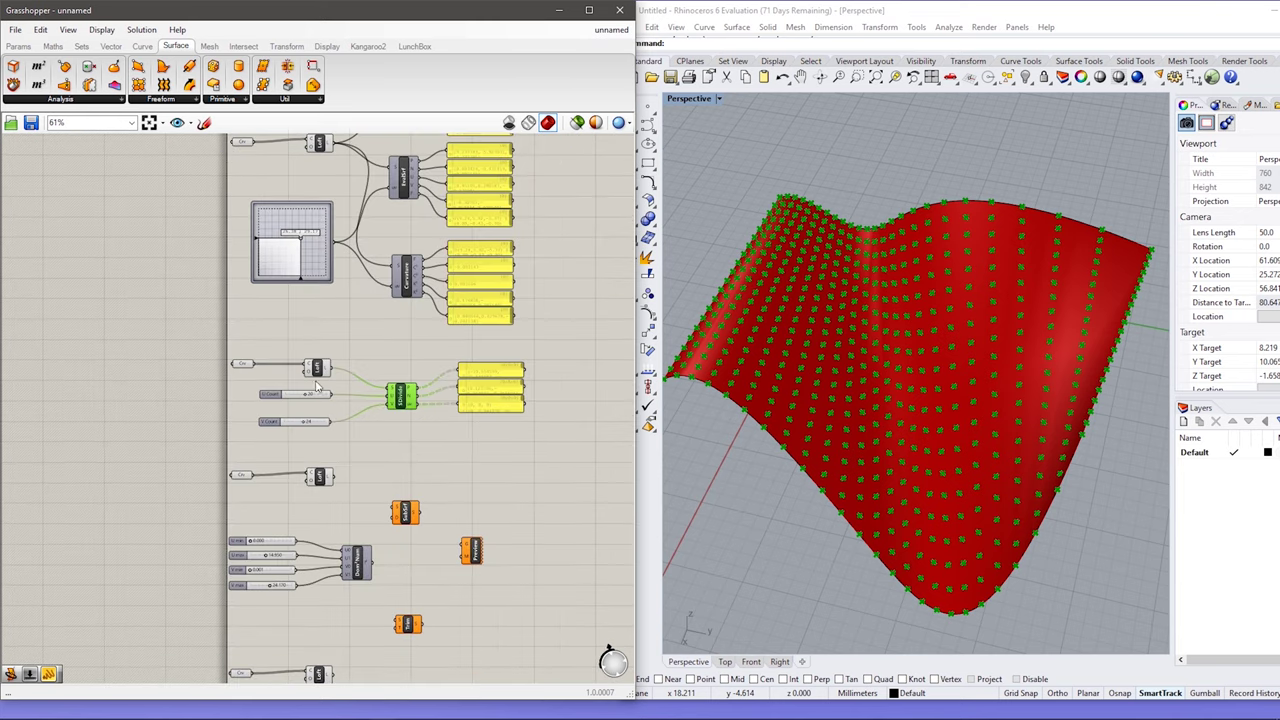
pyautogui.scroll(4, 349, 440)
pyautogui.rightClick(447, 366)
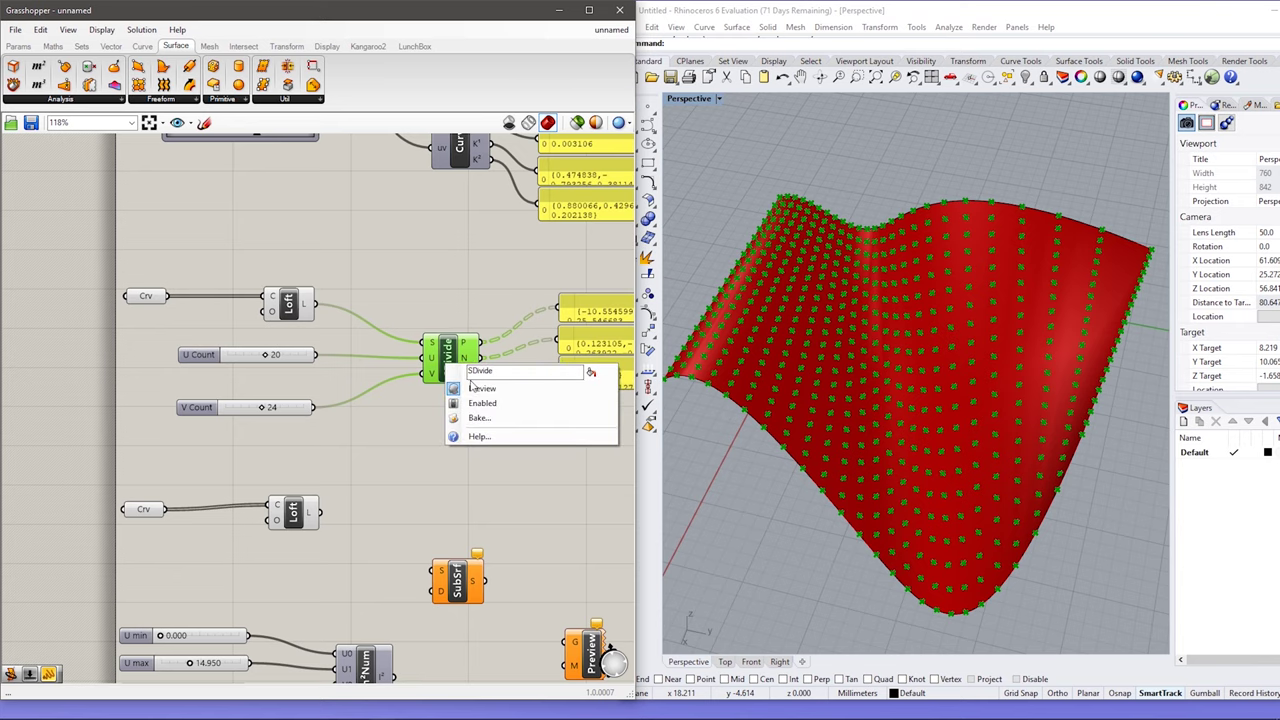
pyautogui.click(481, 388)
# Connect the next Loft output to SubSrf's S input and the Dom²Num output to its D input
pyautogui.scroll(-1, 462, 504)
pyautogui.moveTo(462, 504); pyautogui.dragTo(426, 366, button='right')
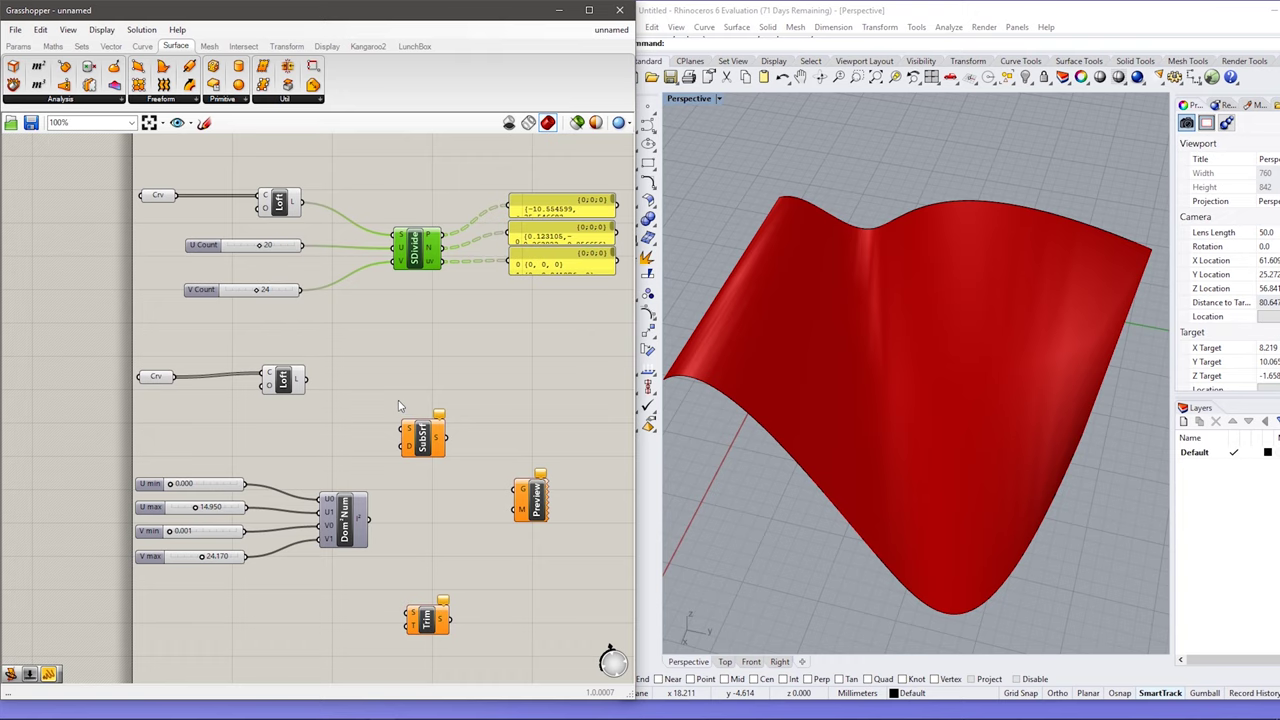
pyautogui.moveTo(425, 440)
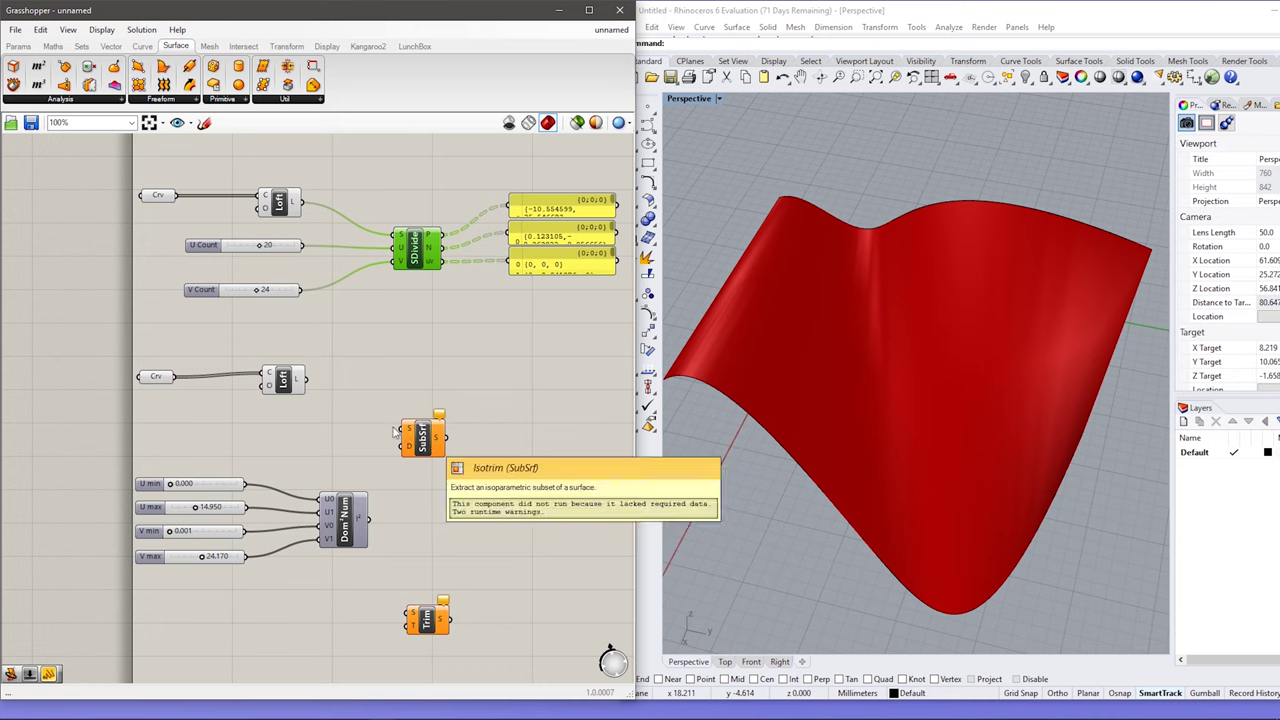
pyautogui.moveTo(304, 384); pyautogui.dragTo(405, 429)
pyautogui.moveTo(371, 518); pyautogui.dragTo(408, 446)
pyautogui.click(418, 450)
pyautogui.click(406, 509)
pyautogui.moveTo(407, 449)
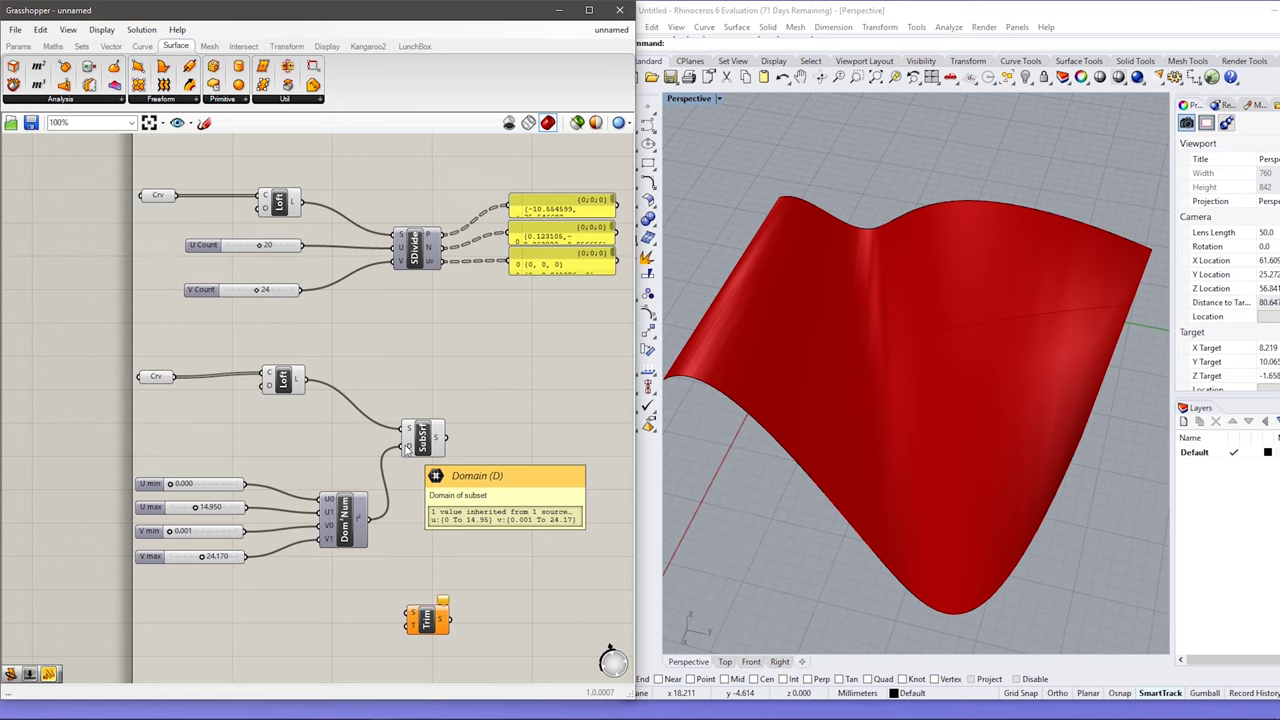
# Connect the SubSrf output to the Preview component's G input
pyautogui.moveTo(898, 480); pyautogui.dragTo(968, 431, button='right')
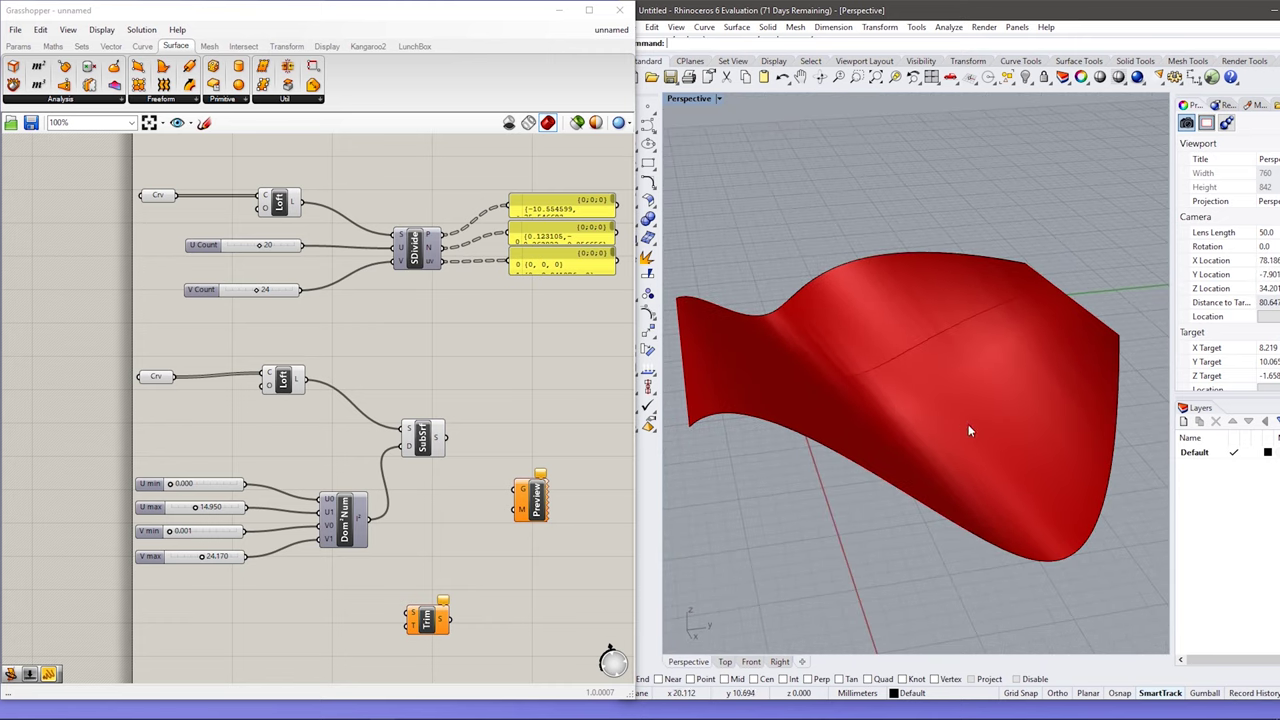
pyautogui.scroll(3, 884, 316)
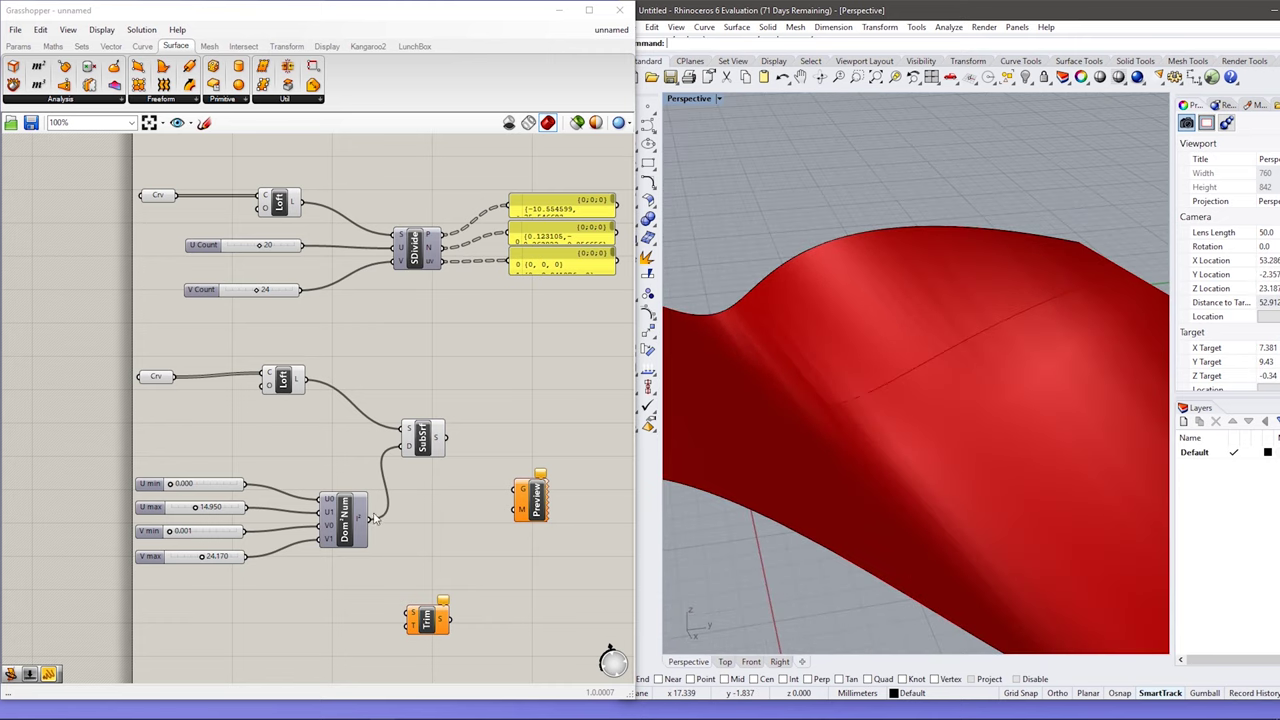
pyautogui.moveTo(446, 438); pyautogui.dragTo(519, 489)
pyautogui.scroll(-3, 818, 356)
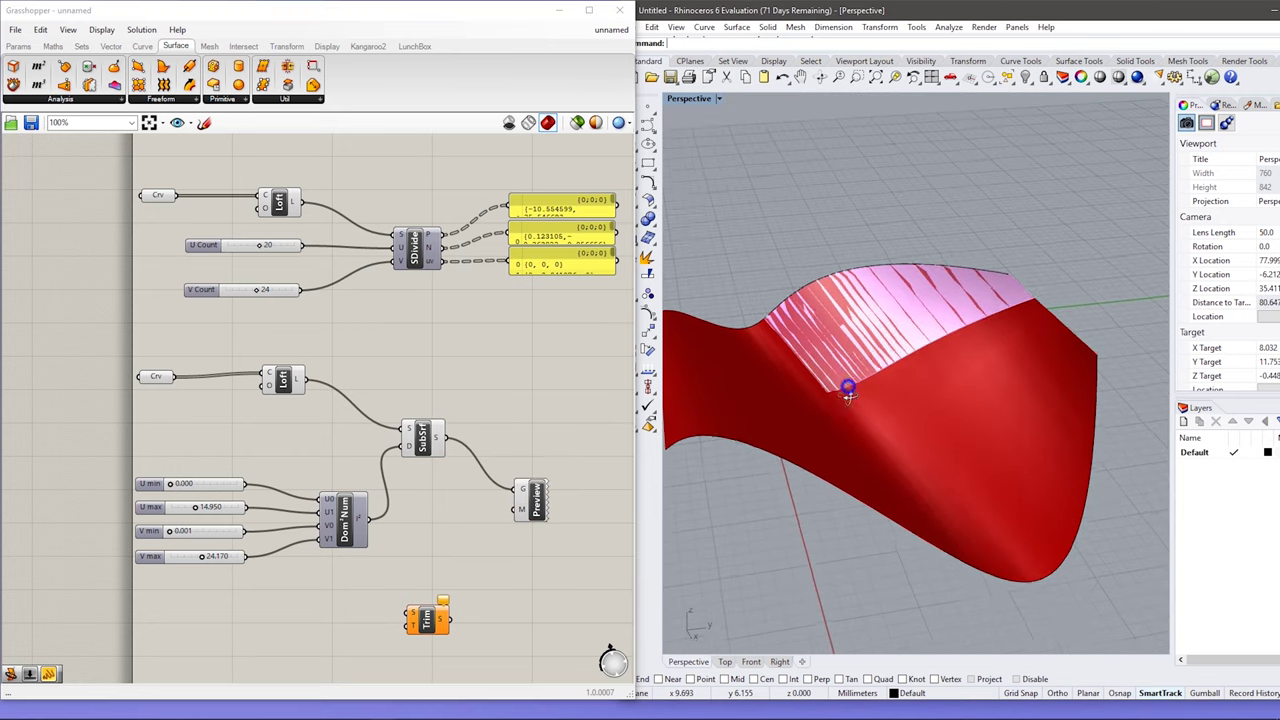
# Set the domain sliders to U min 4.200, U max 20.830, V min 11.441 and V max 43.410
pyautogui.moveTo(847, 393); pyautogui.dragTo(840, 420, button='right')
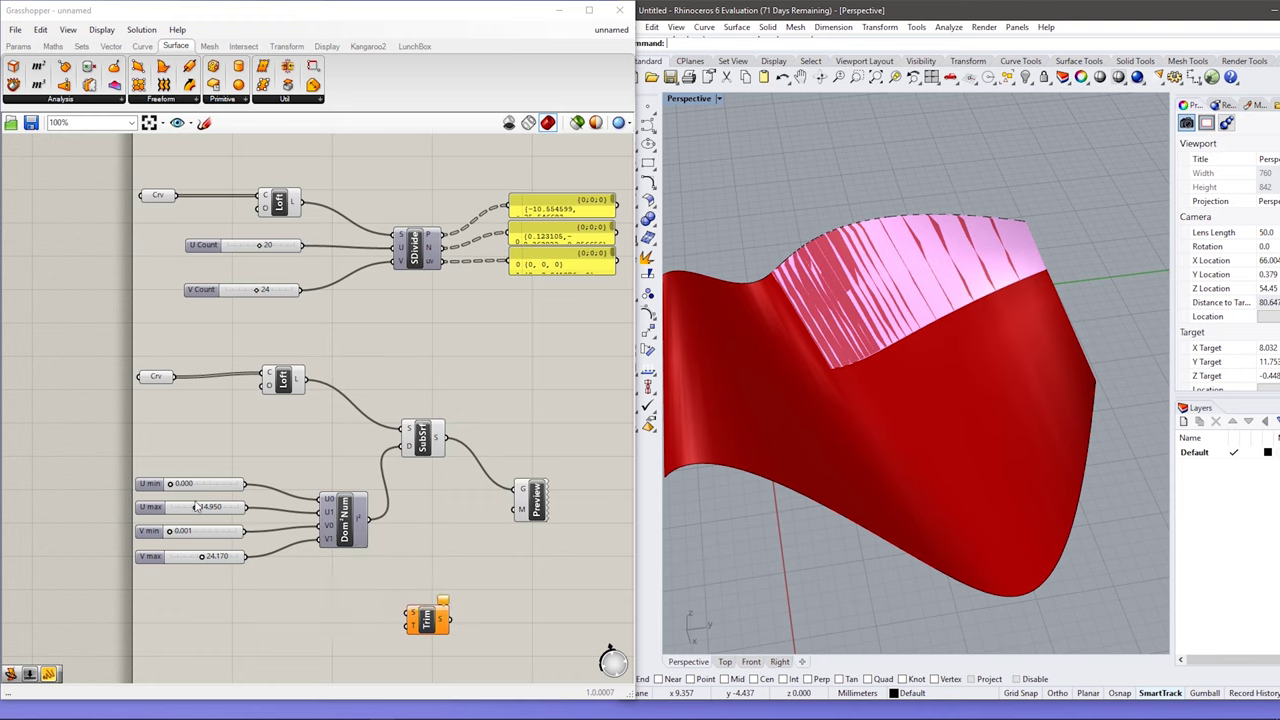
pyautogui.moveTo(170, 484); pyautogui.dragTo(226, 557)
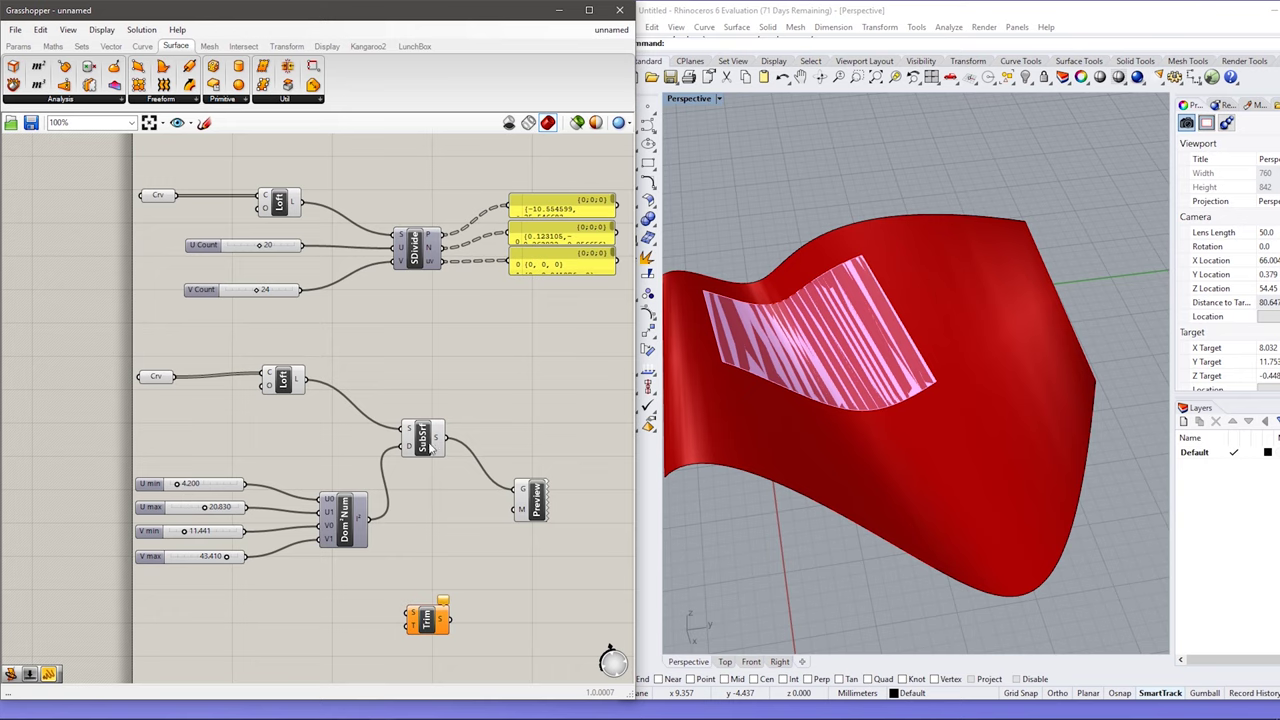
# Reposition Preview and Trim, and connect the Loft output to Trim's S input and the SubSrf output to its T input
pyautogui.moveTo(529, 497); pyautogui.dragTo(541, 505)
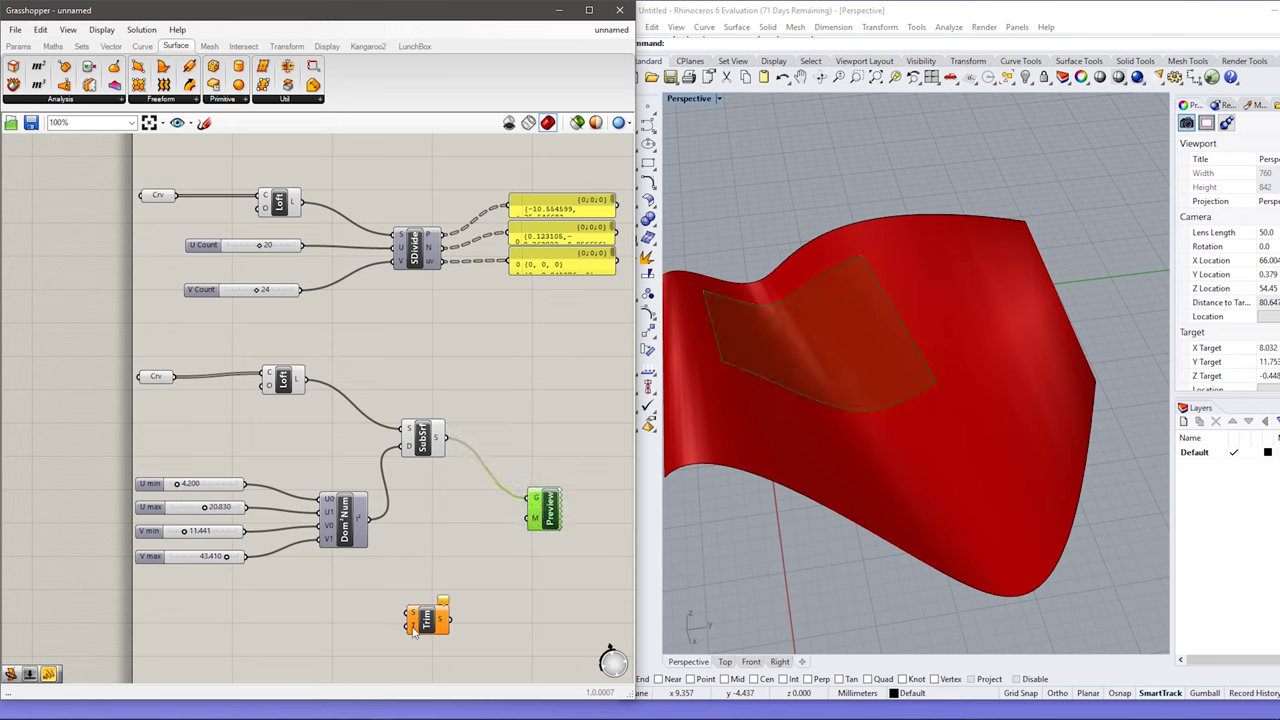
pyautogui.moveTo(423, 628); pyautogui.dragTo(465, 612)
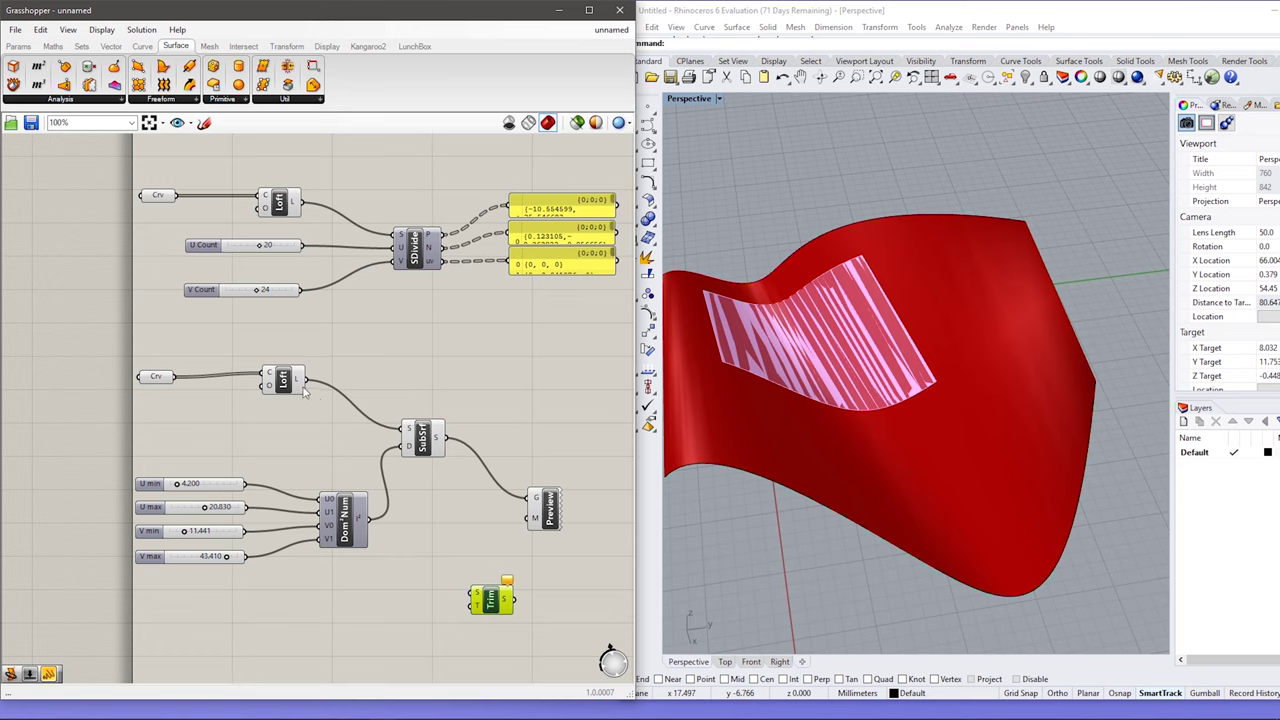
pyautogui.moveTo(312, 388); pyautogui.dragTo(349, 440)
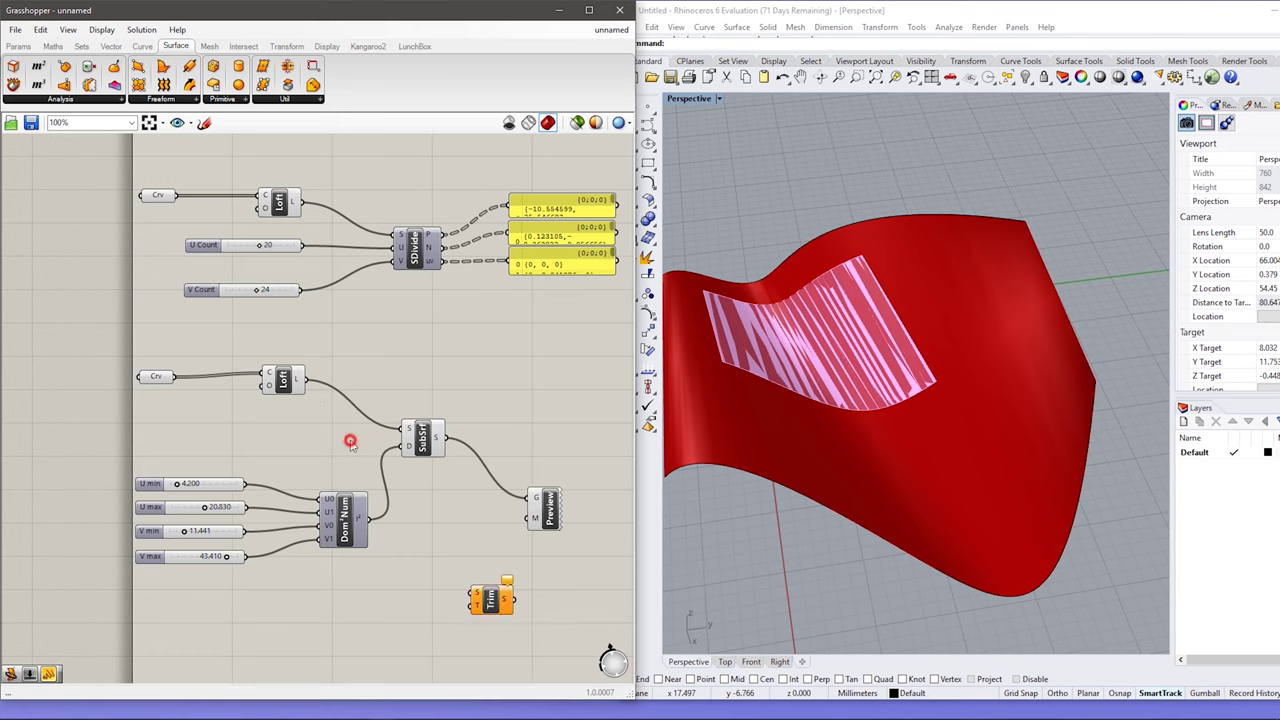
pyautogui.moveTo(310, 385); pyautogui.dragTo(530, 602)
pyautogui.moveTo(448, 437); pyautogui.dragTo(510, 612)
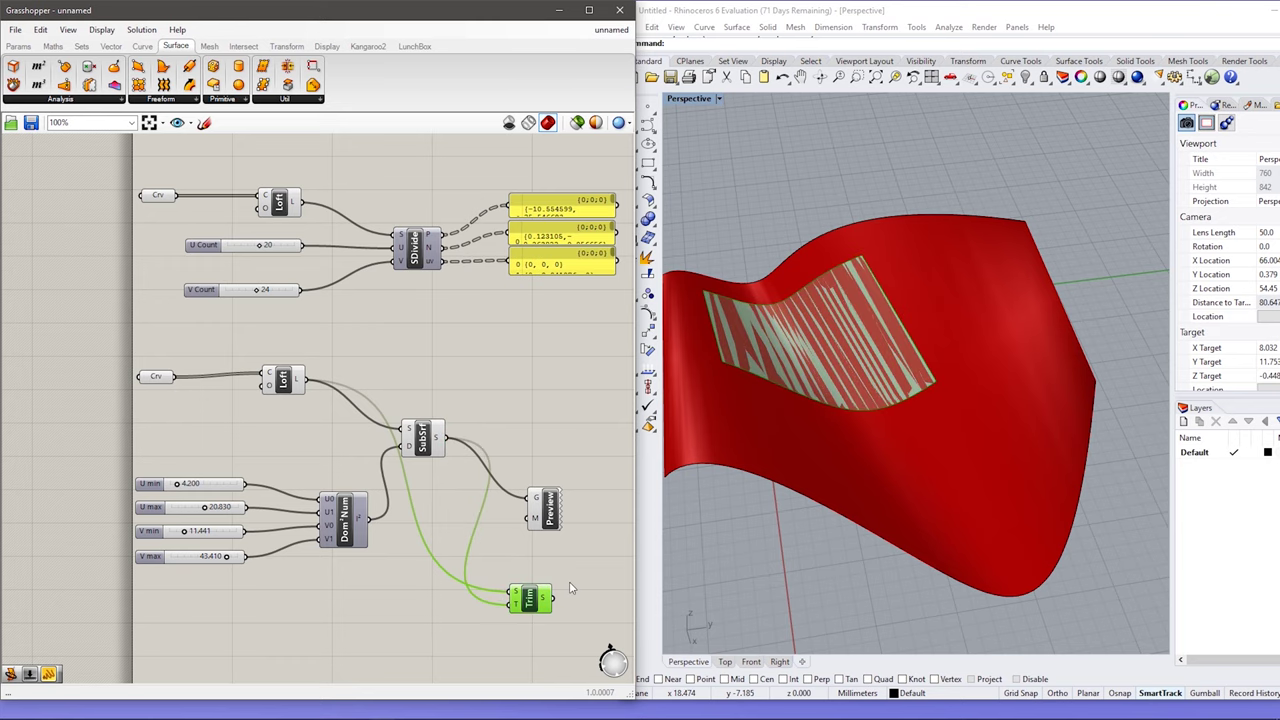
# Move the Offset component farther from its Loft, beneath the Trim component
pyautogui.scroll(-2, 450, 603)
pyautogui.moveTo(445, 595); pyautogui.dragTo(418, 533, button='right')
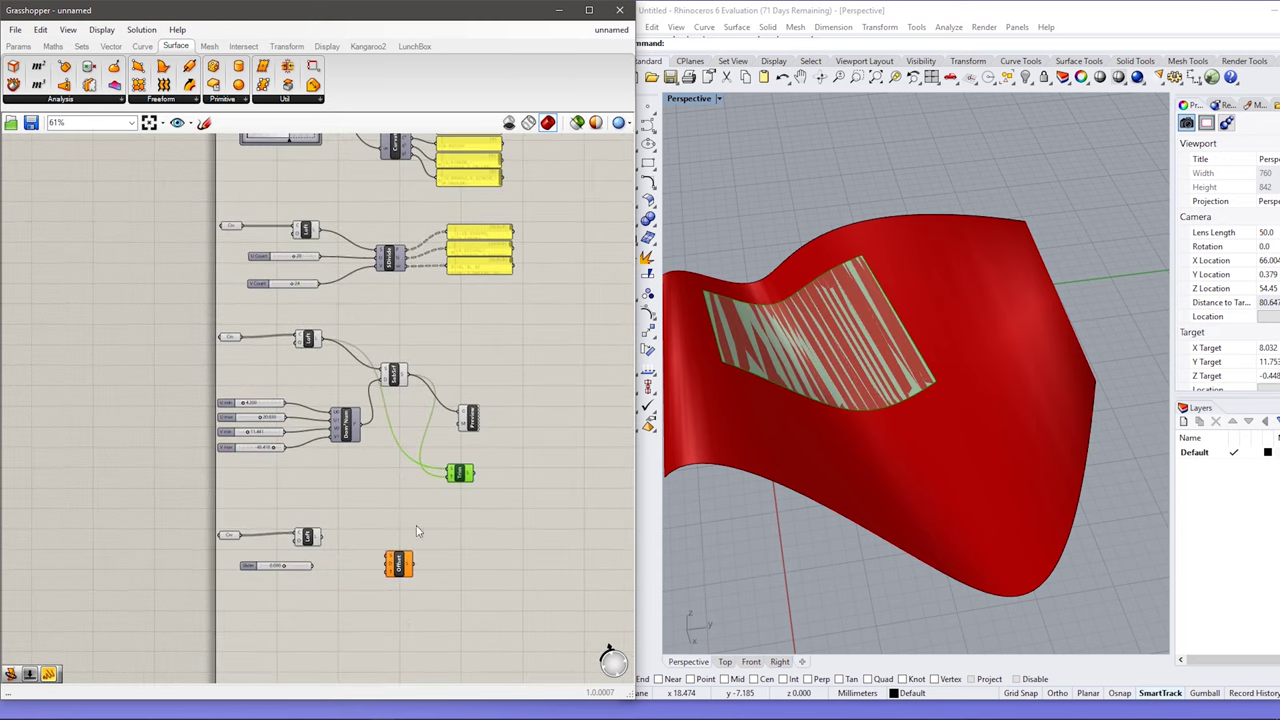
pyautogui.scroll(2, 421, 546)
pyautogui.moveTo(388, 578); pyautogui.dragTo(497, 545)
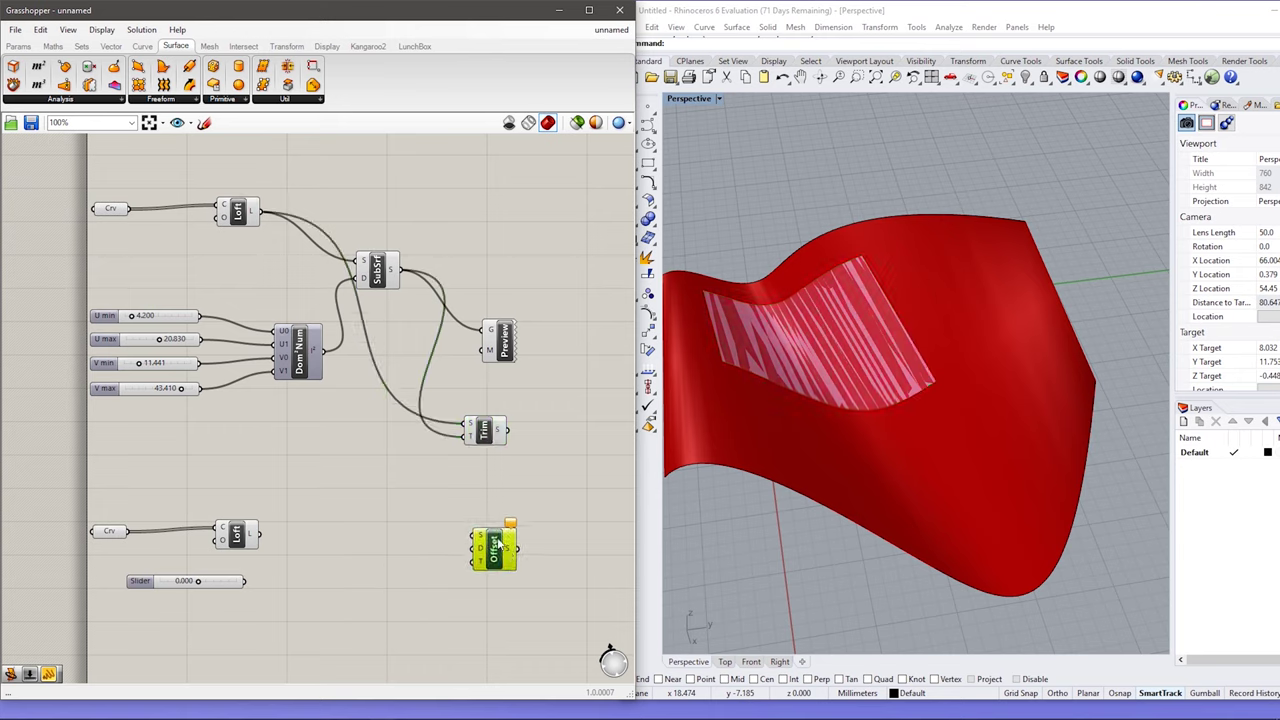
# Move the Trim component down beneath SubSrf and connect its output to Offset's S input
pyautogui.moveTo(484, 437); pyautogui.dragTo(405, 475)
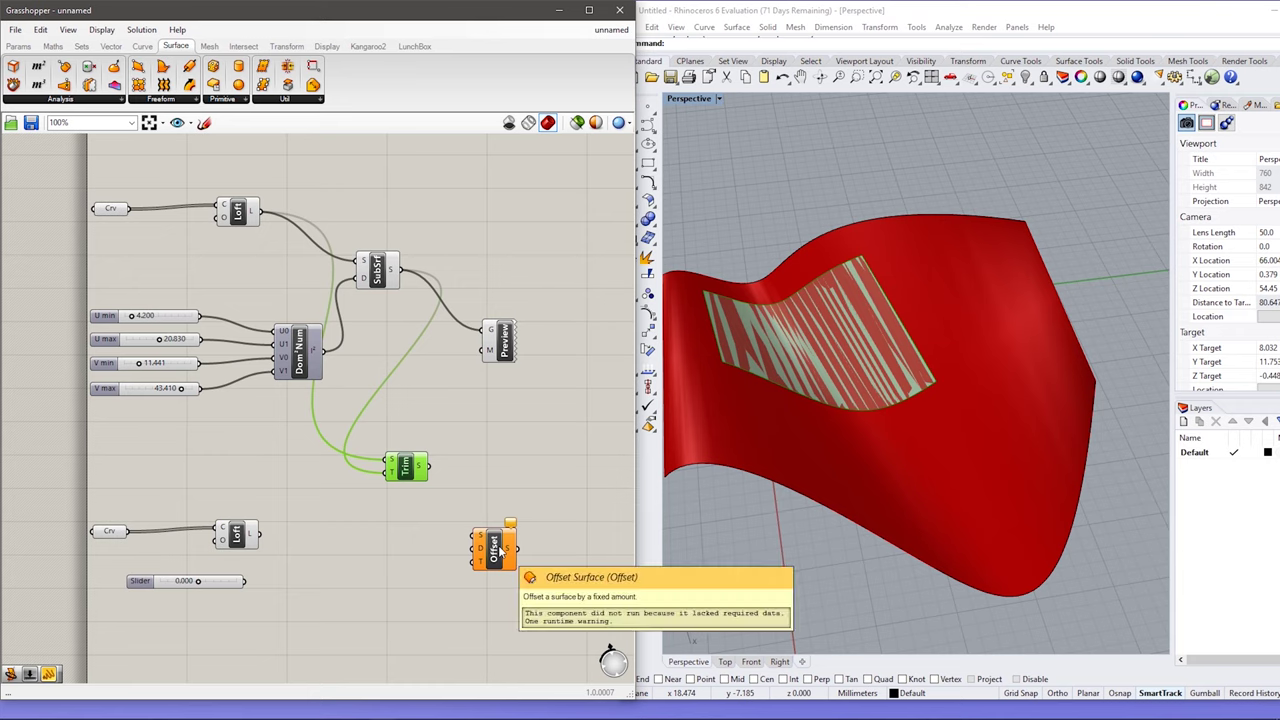
pyautogui.scroll(-3, 732, 208)
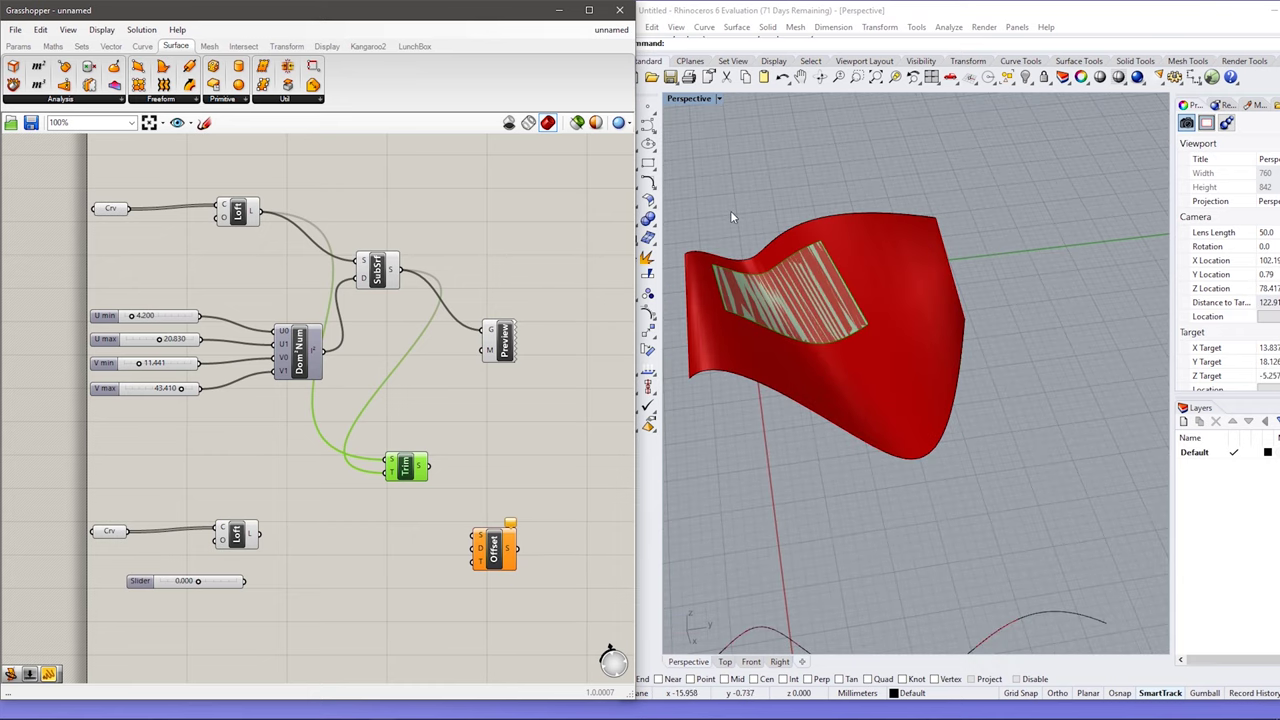
pyautogui.moveTo(736, 182); pyautogui.dragTo(746, 108, button='right')
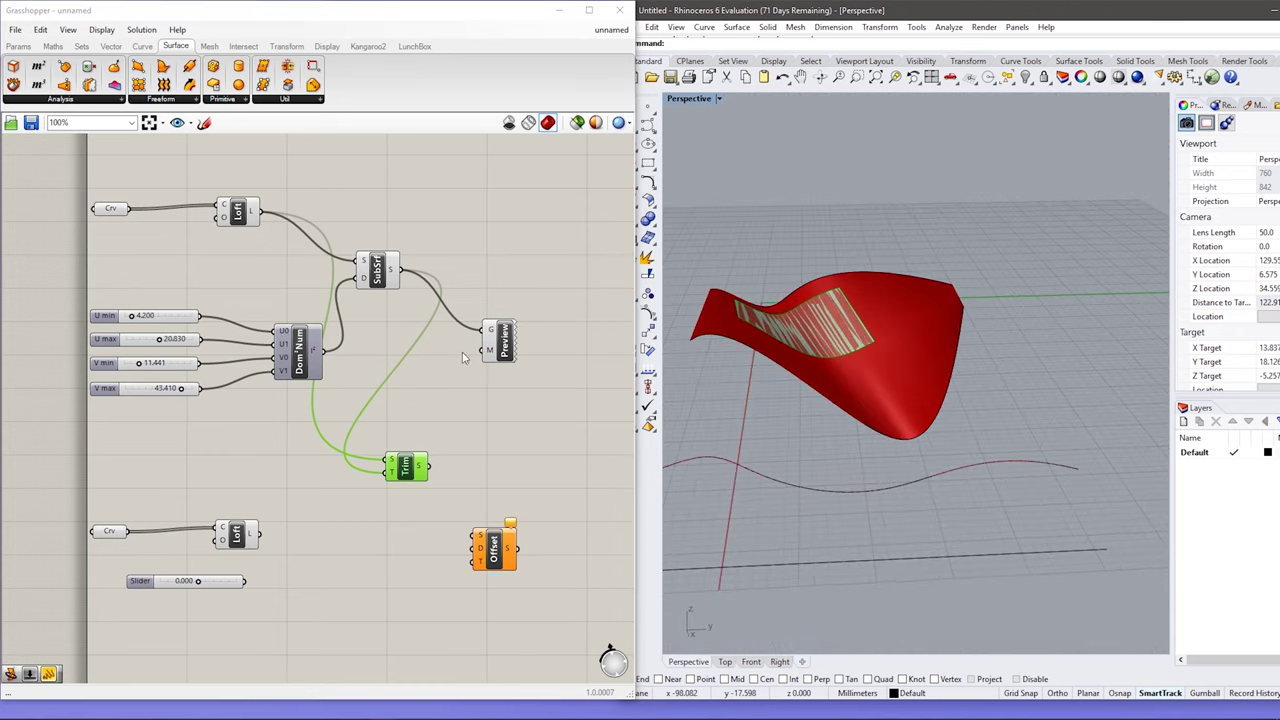
pyautogui.click(420, 470)
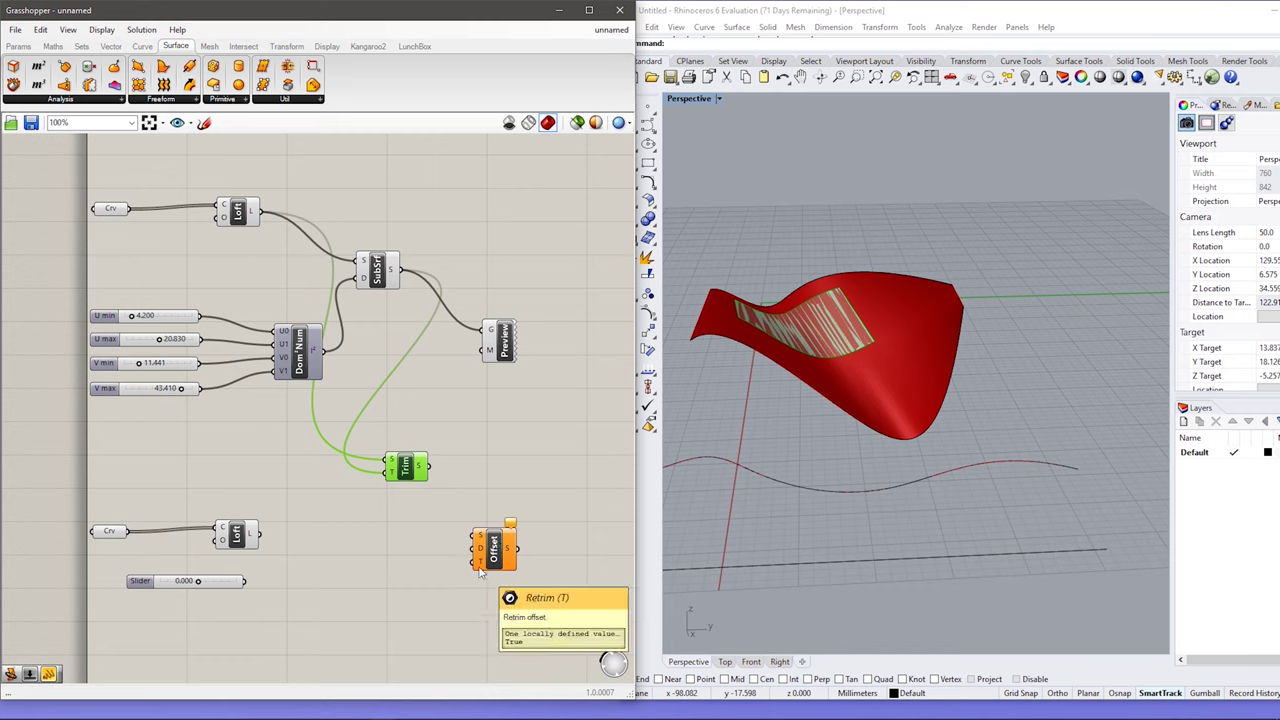
pyautogui.moveTo(428, 476); pyautogui.dragTo(470, 537)
# Connect the number slider to Offset's D input and set the offset distance to 0.400
pyautogui.moveTo(244, 581); pyautogui.dragTo(474, 548)
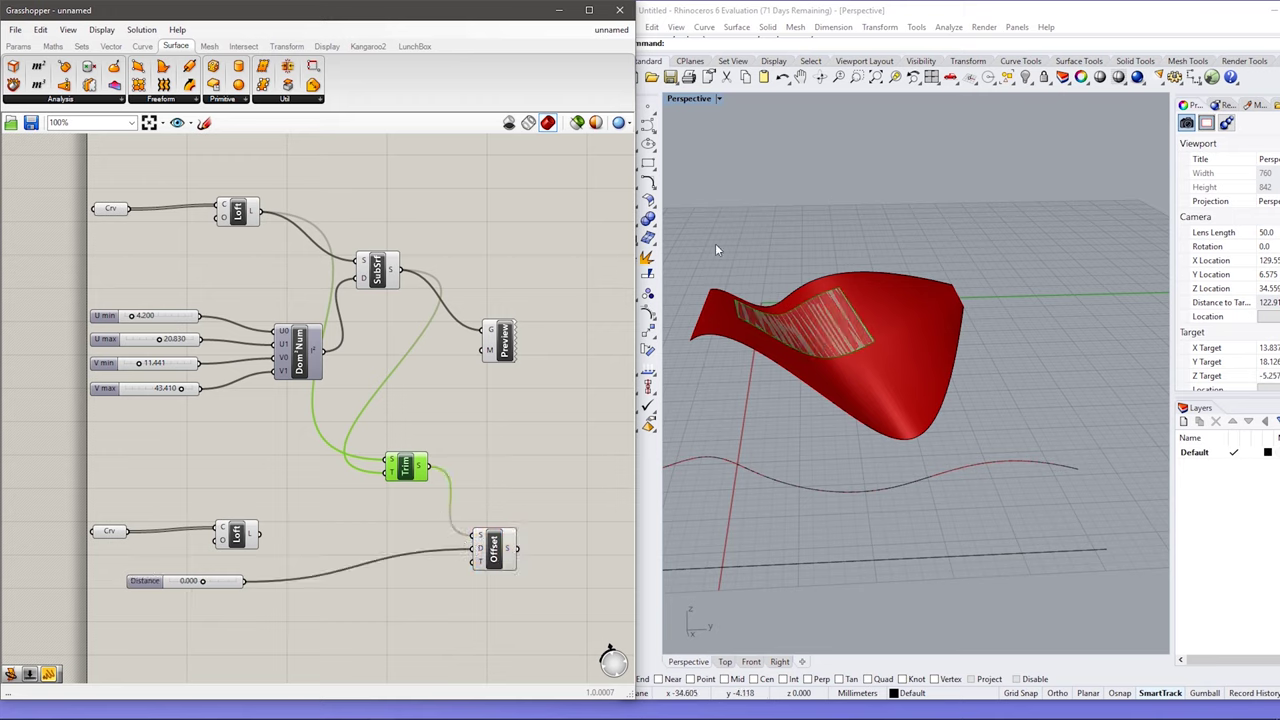
pyautogui.scroll(3, 715, 249)
pyautogui.moveTo(200, 582)
pyautogui.mouseDown()
pyautogui.moveTo(236, 583)
pyautogui.moveTo(170, 582)
pyautogui.moveTo(265, 590)
pyautogui.moveTo(171, 603)
pyautogui.moveTo(204, 606)
pyautogui.mouseUp()
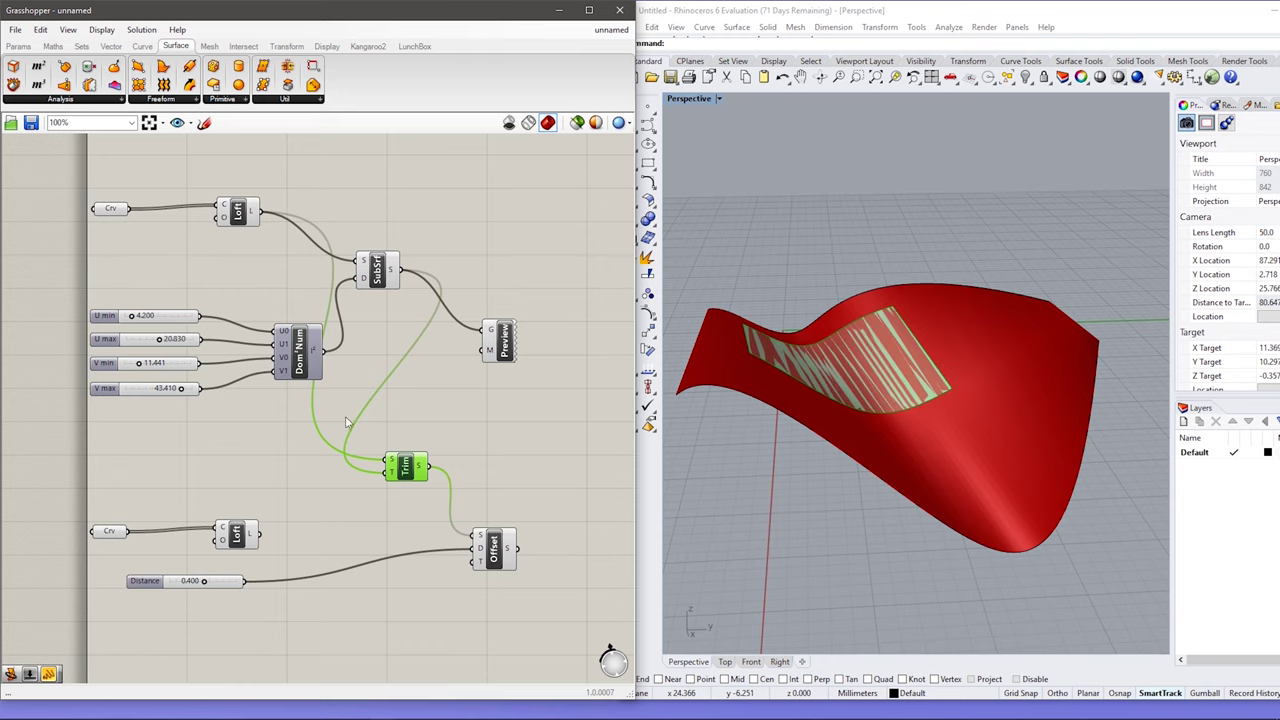
pyautogui.scroll(-5, 380, 390)
pyautogui.scroll(5, 426, 341)
pyautogui.scroll(-3, 433, 169)
pyautogui.scroll(3, 421, 415)
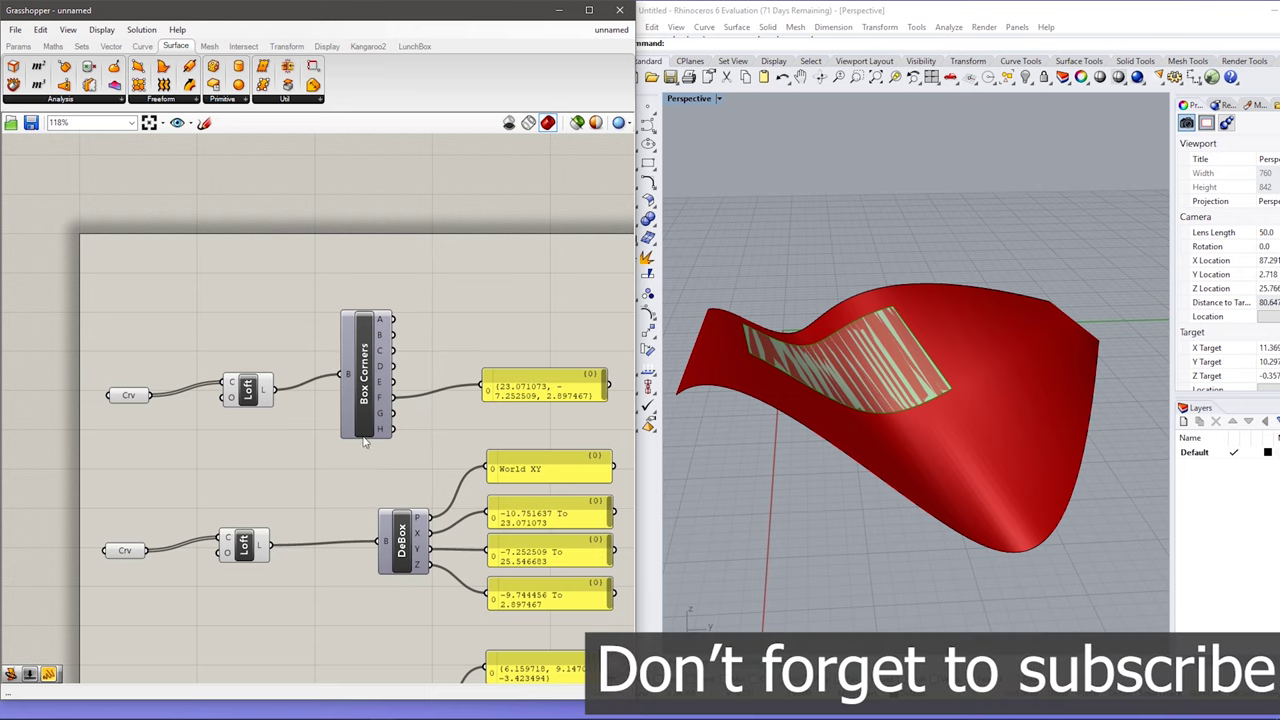
pyautogui.moveTo(382, 715)
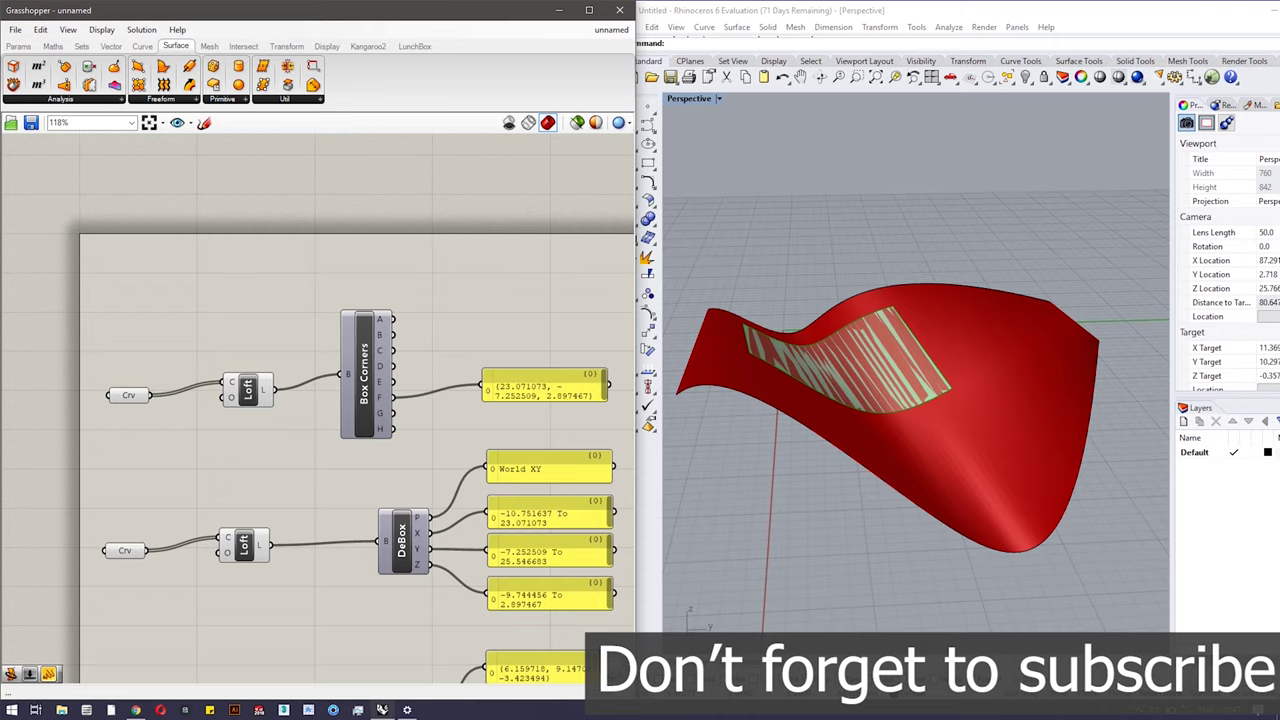